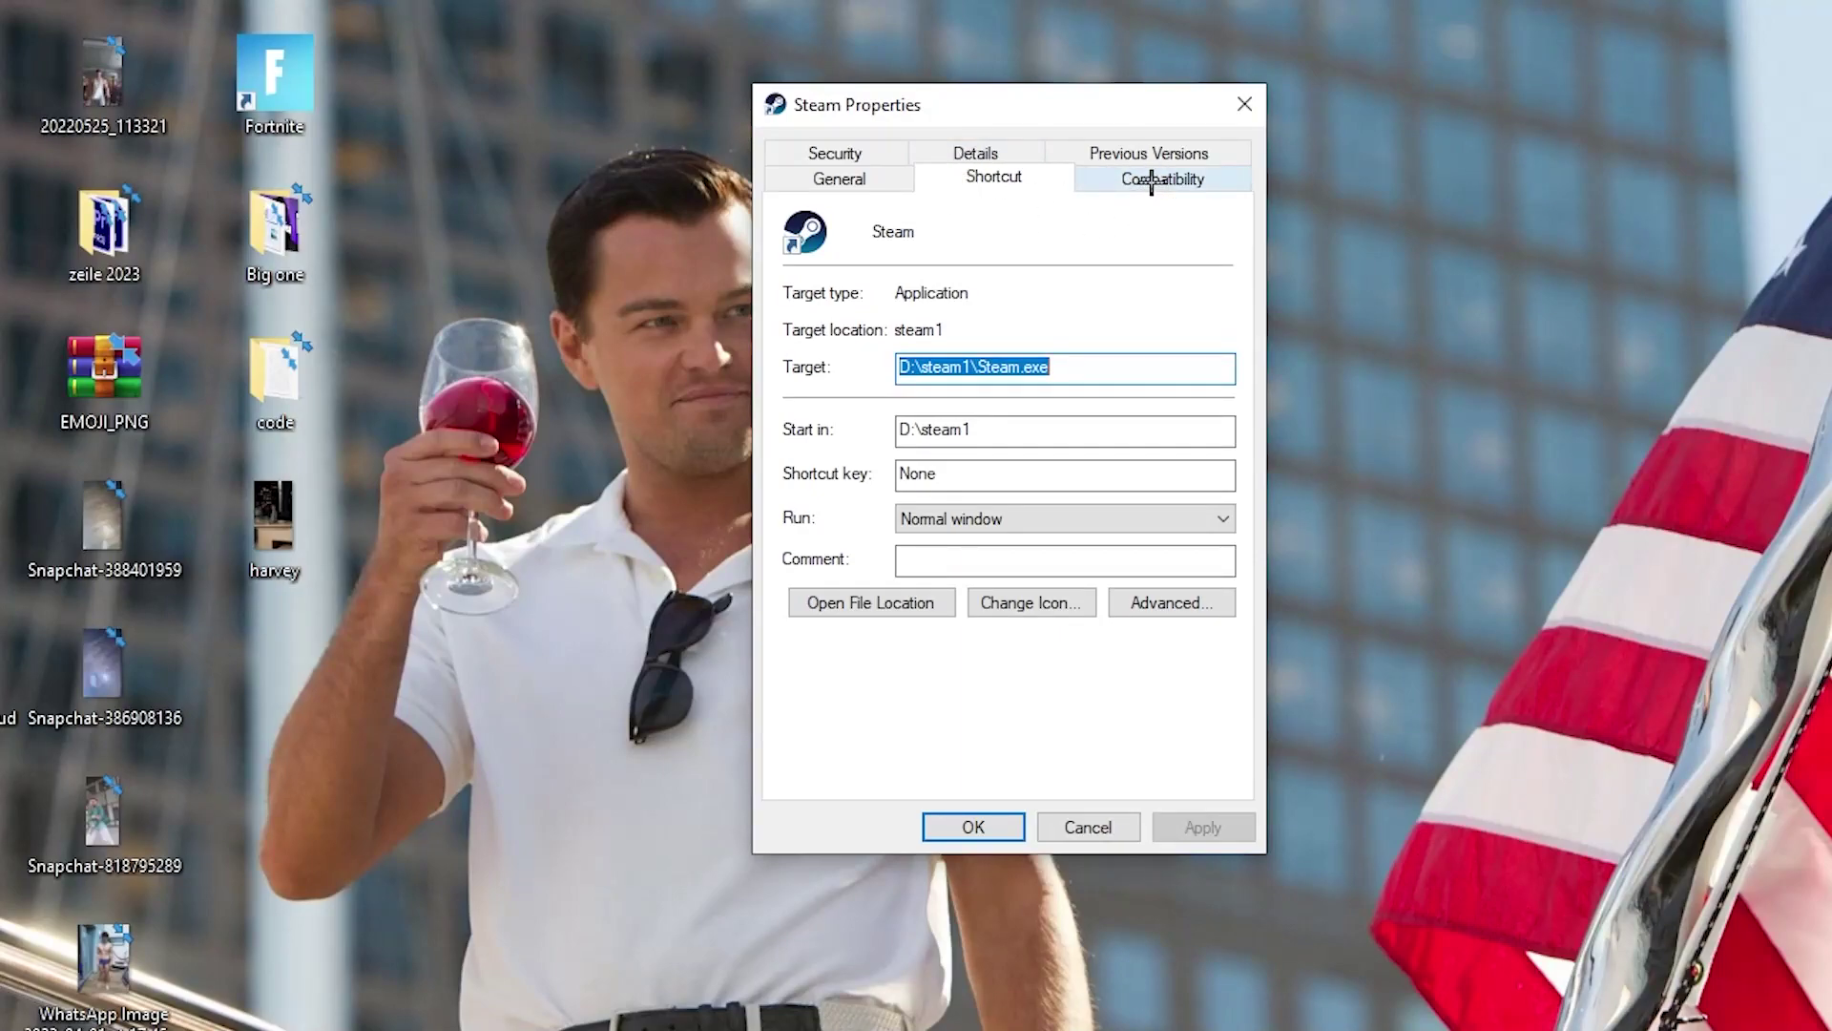
Review the compatibility mode options in the Steam shortcut's properties and accept the dialog with Windows 8 selected
{"action": "left_click_drag", "start_coordinate": [1025, 66], "coordinate": [972, 0]}
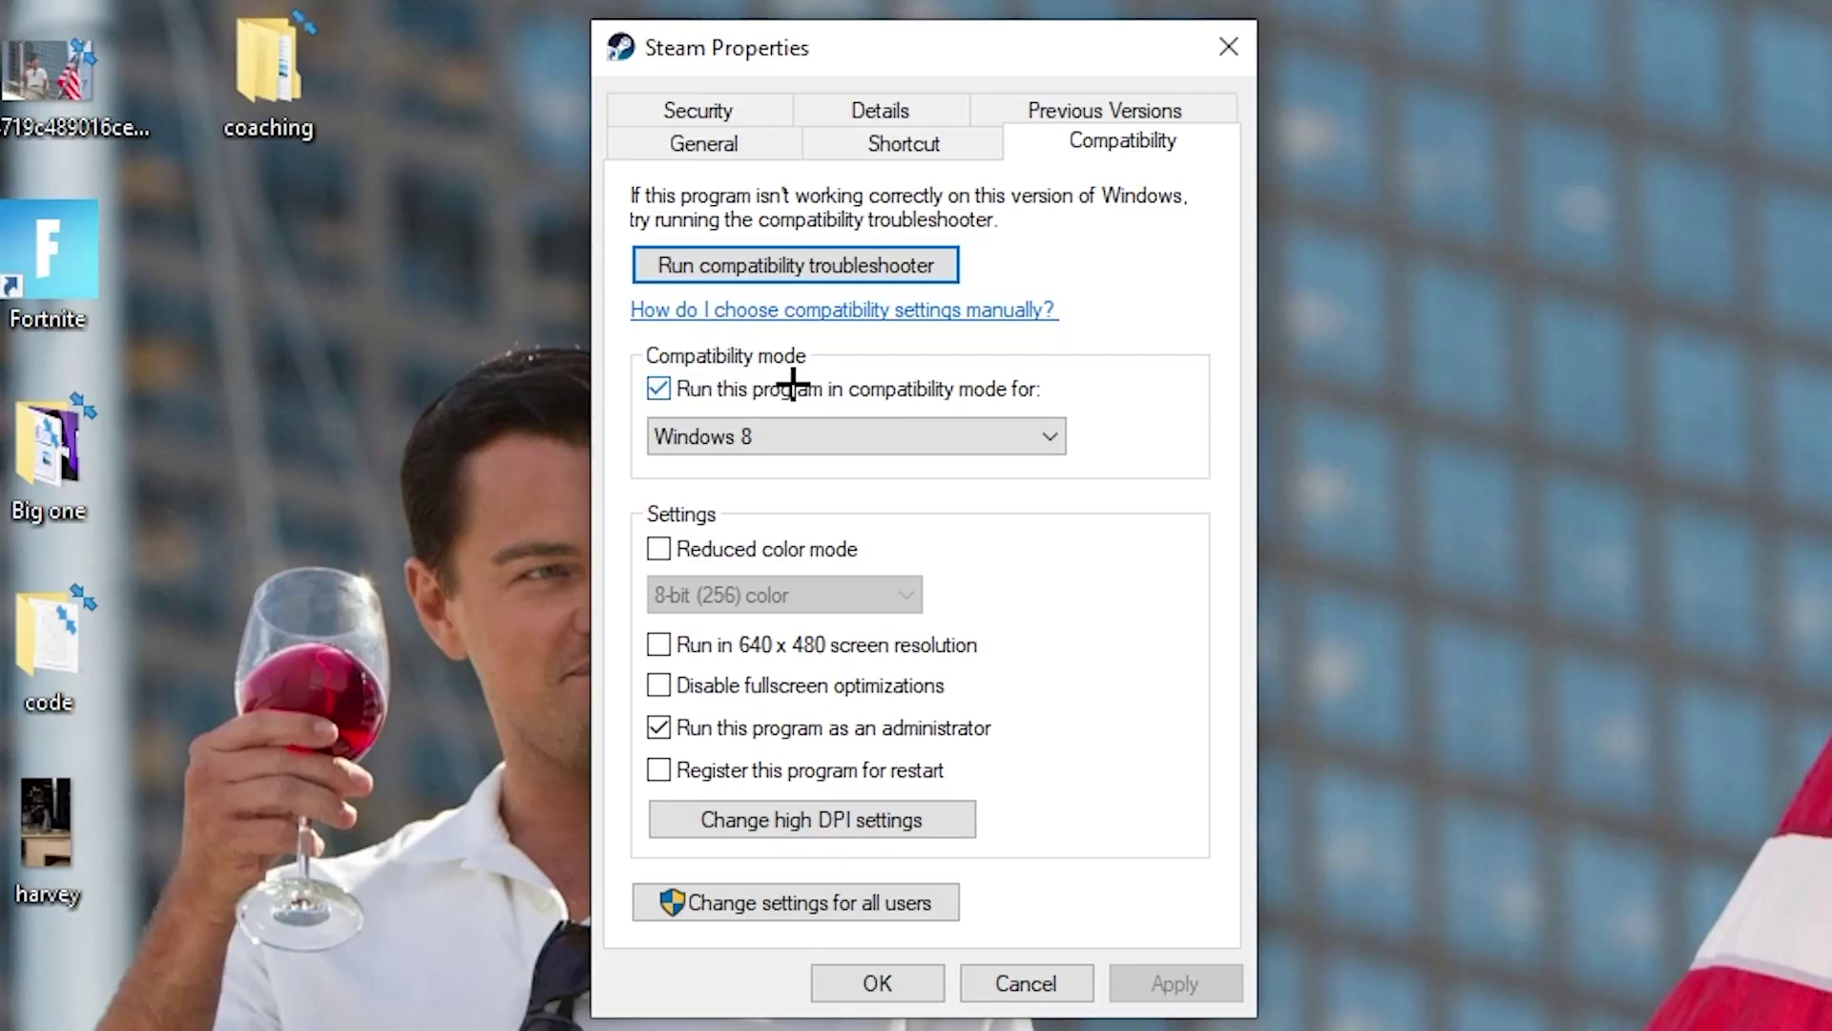
{"action": "left_click", "coordinate": [1022, 421]}
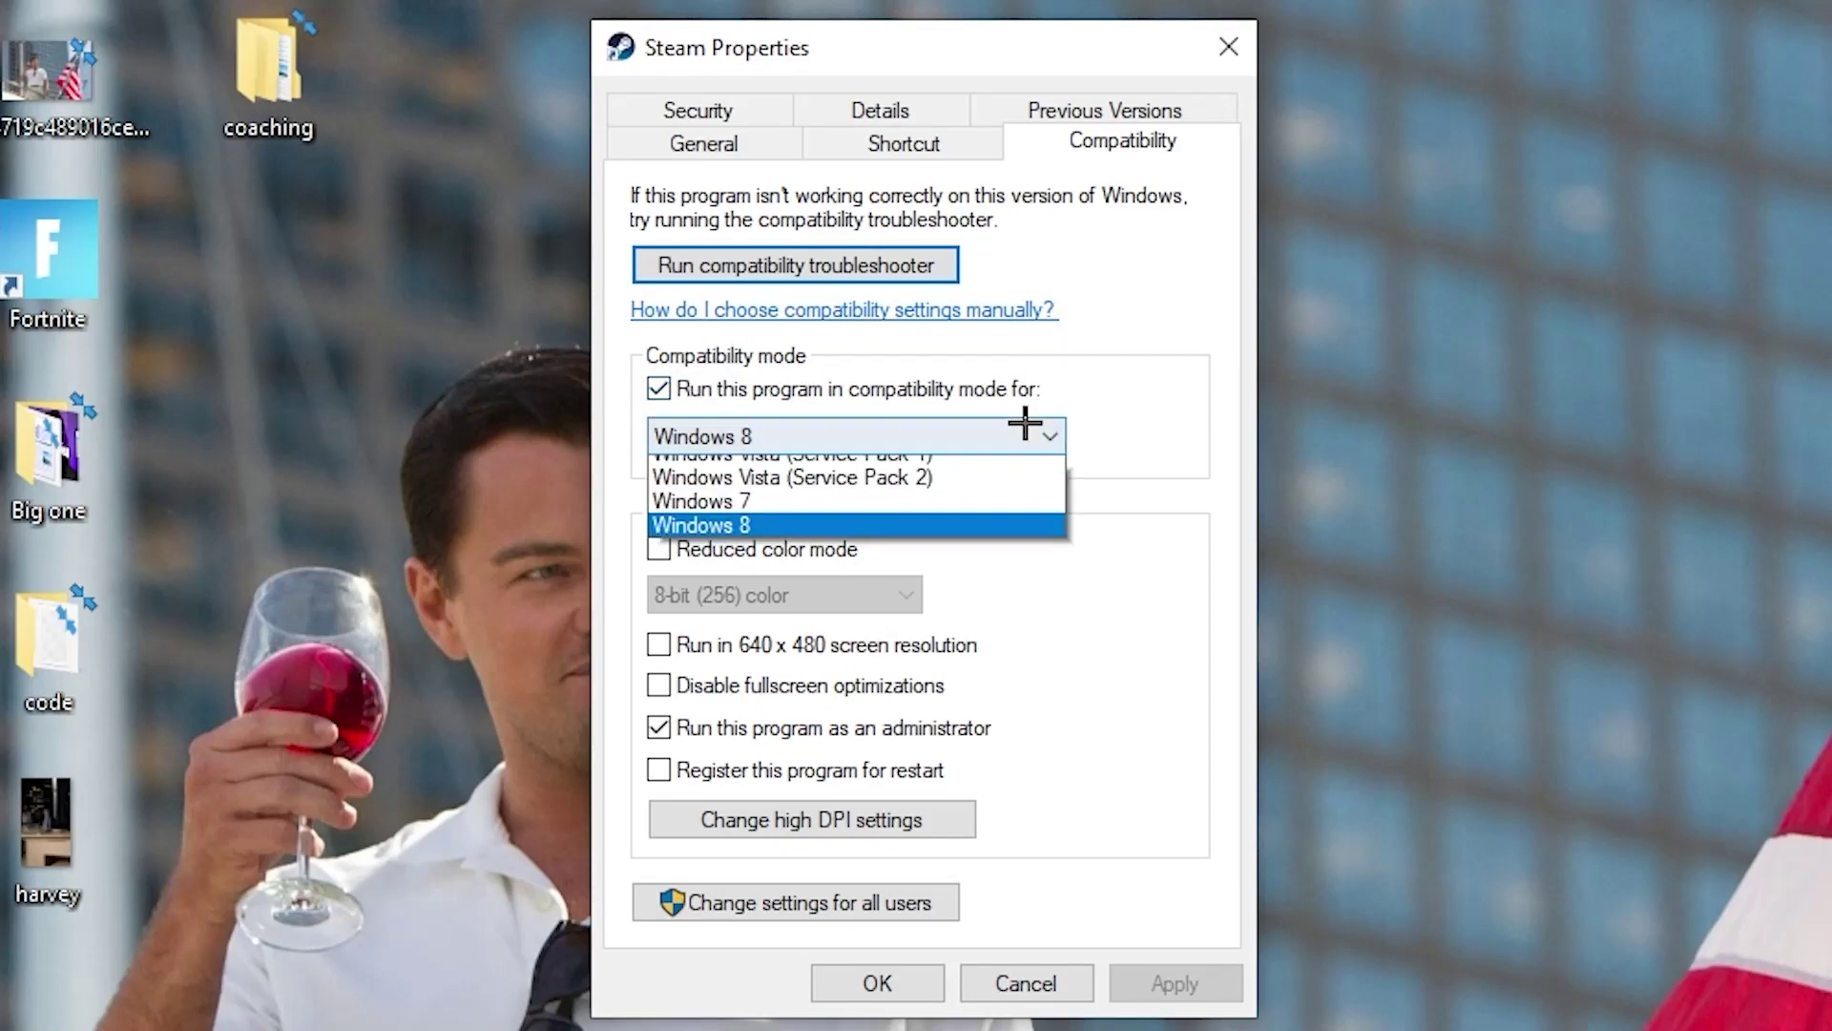
{"action": "left_click", "coordinate": [1110, 406]}
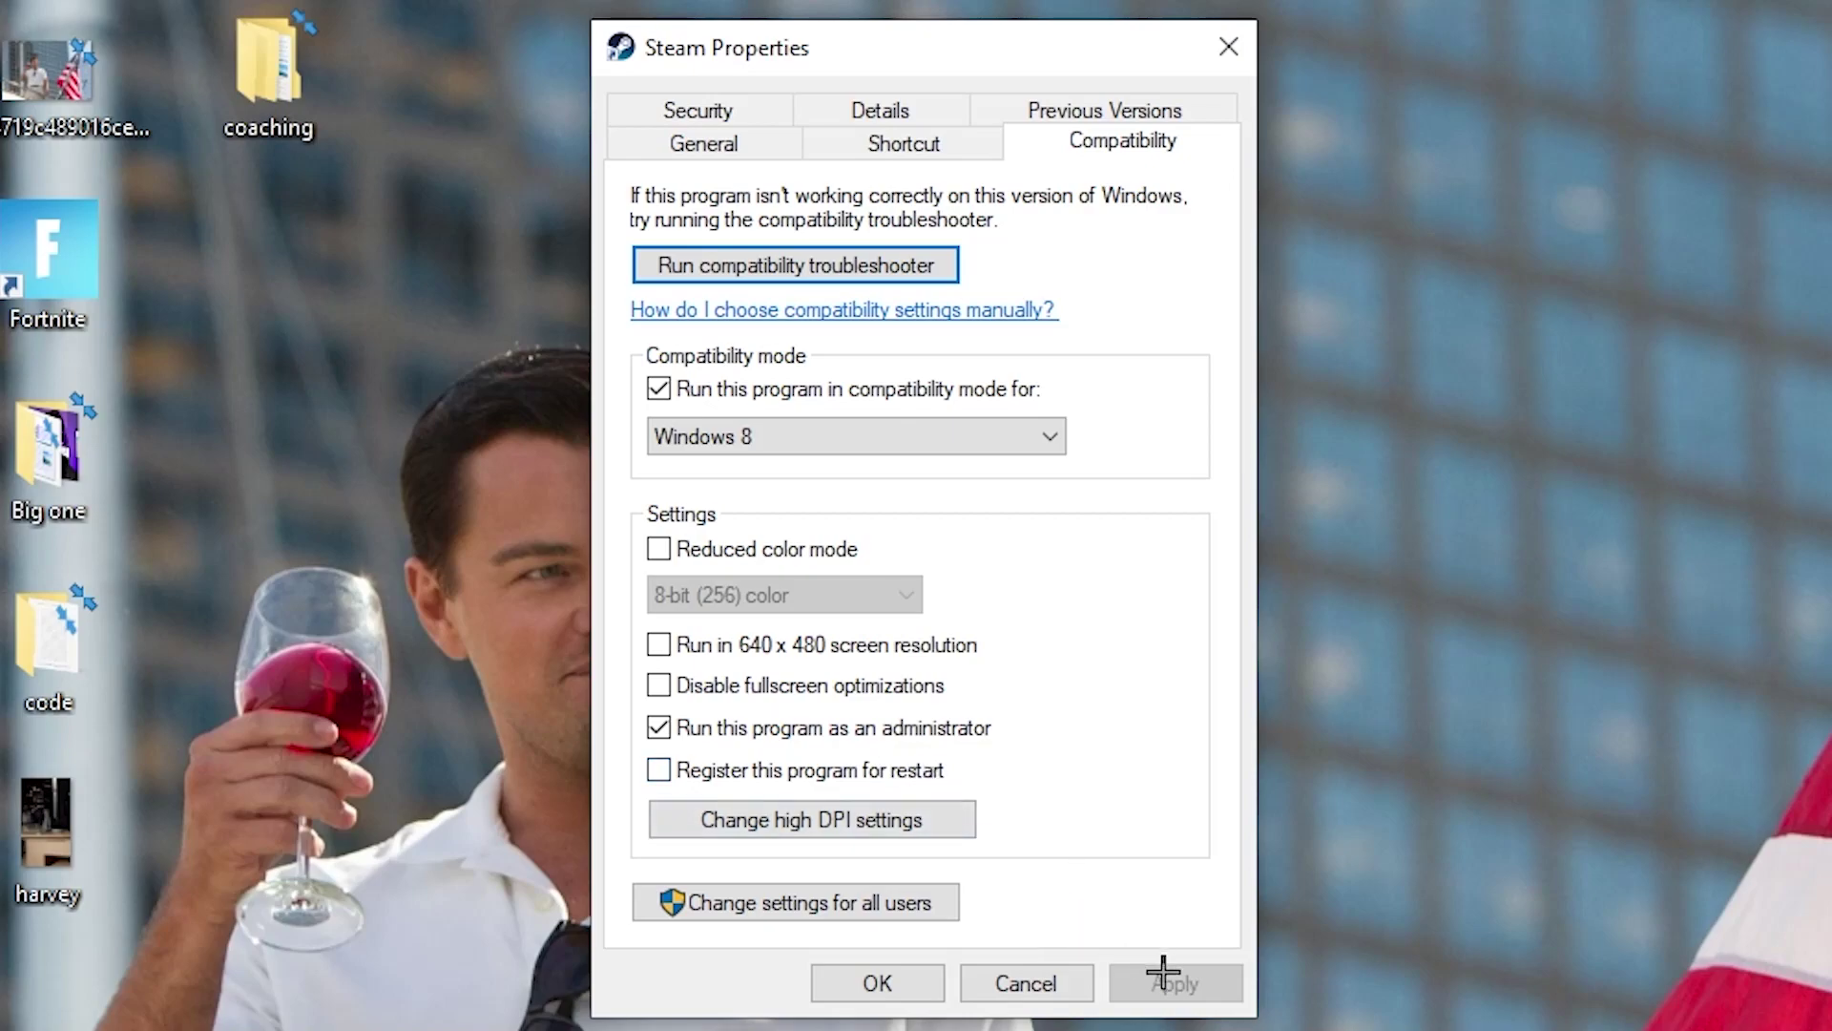
{"action": "left_click", "coordinate": [895, 980]}
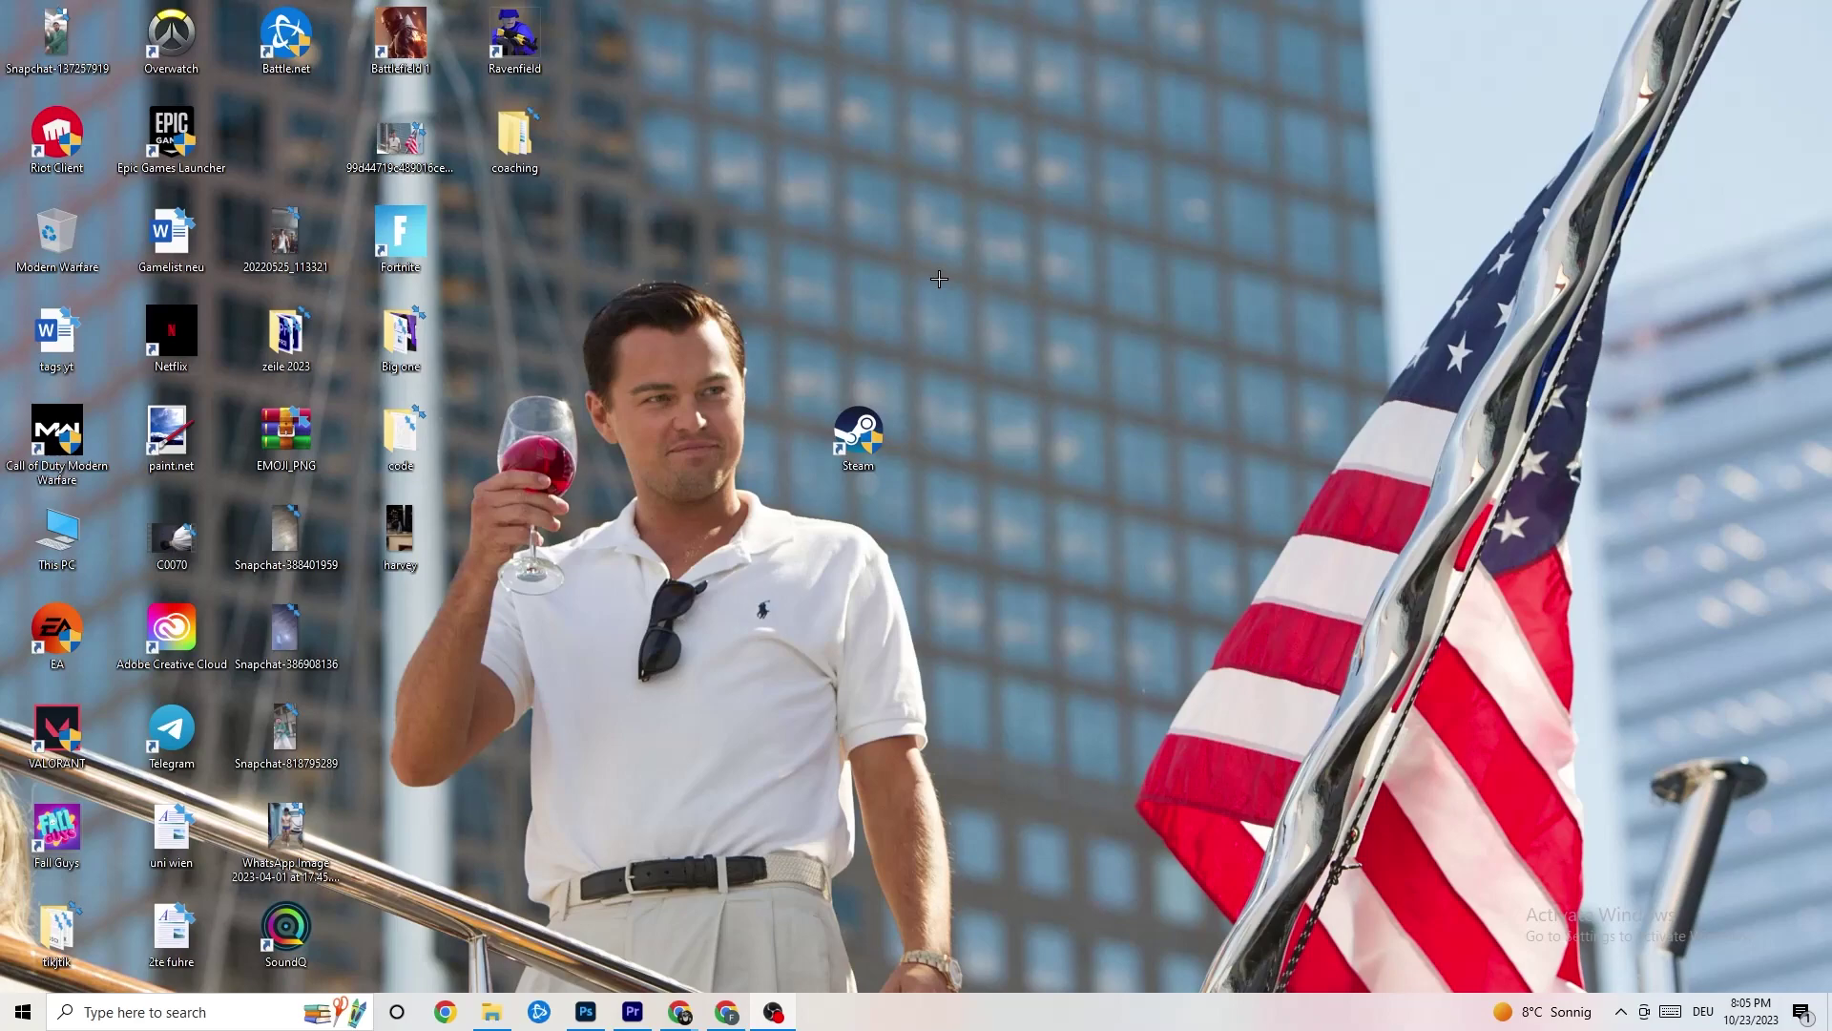
{"action": "left_click_drag", "start_coordinate": [873, 425], "coordinate": [873, 229]}
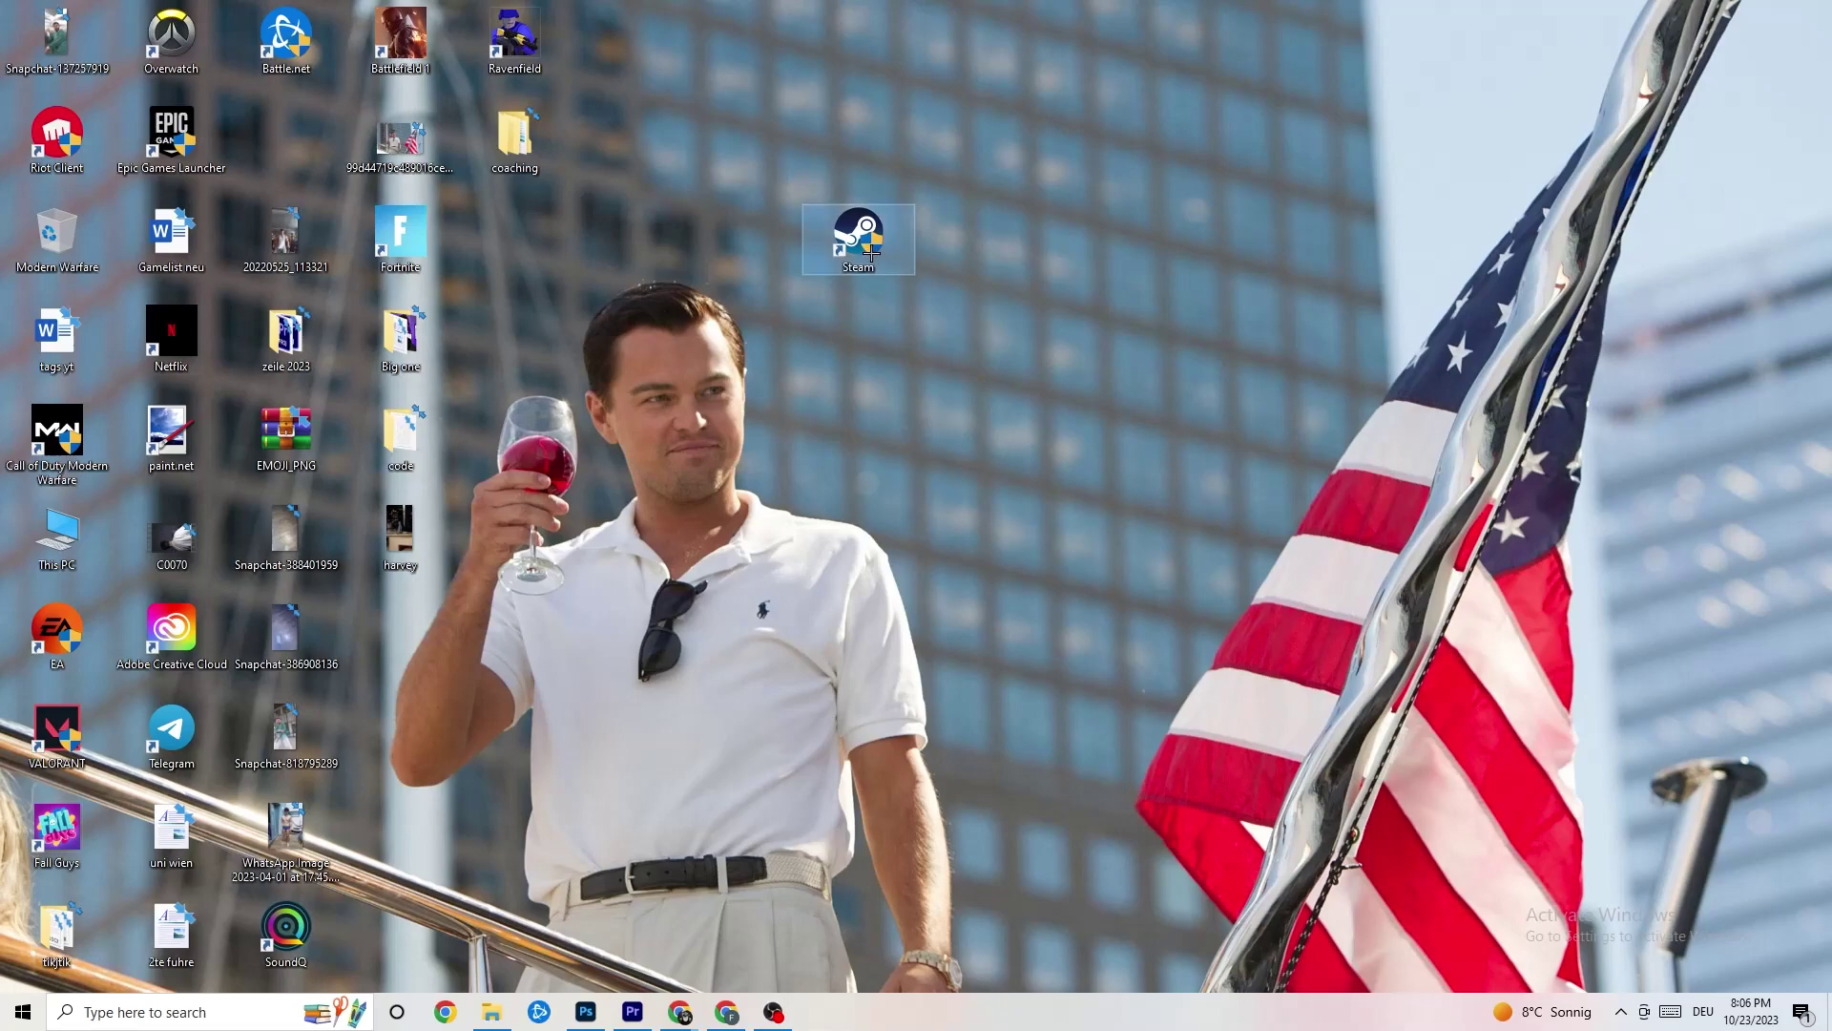
{"action": "left_click_drag", "start_coordinate": [858, 232], "coordinate": [855, 289]}
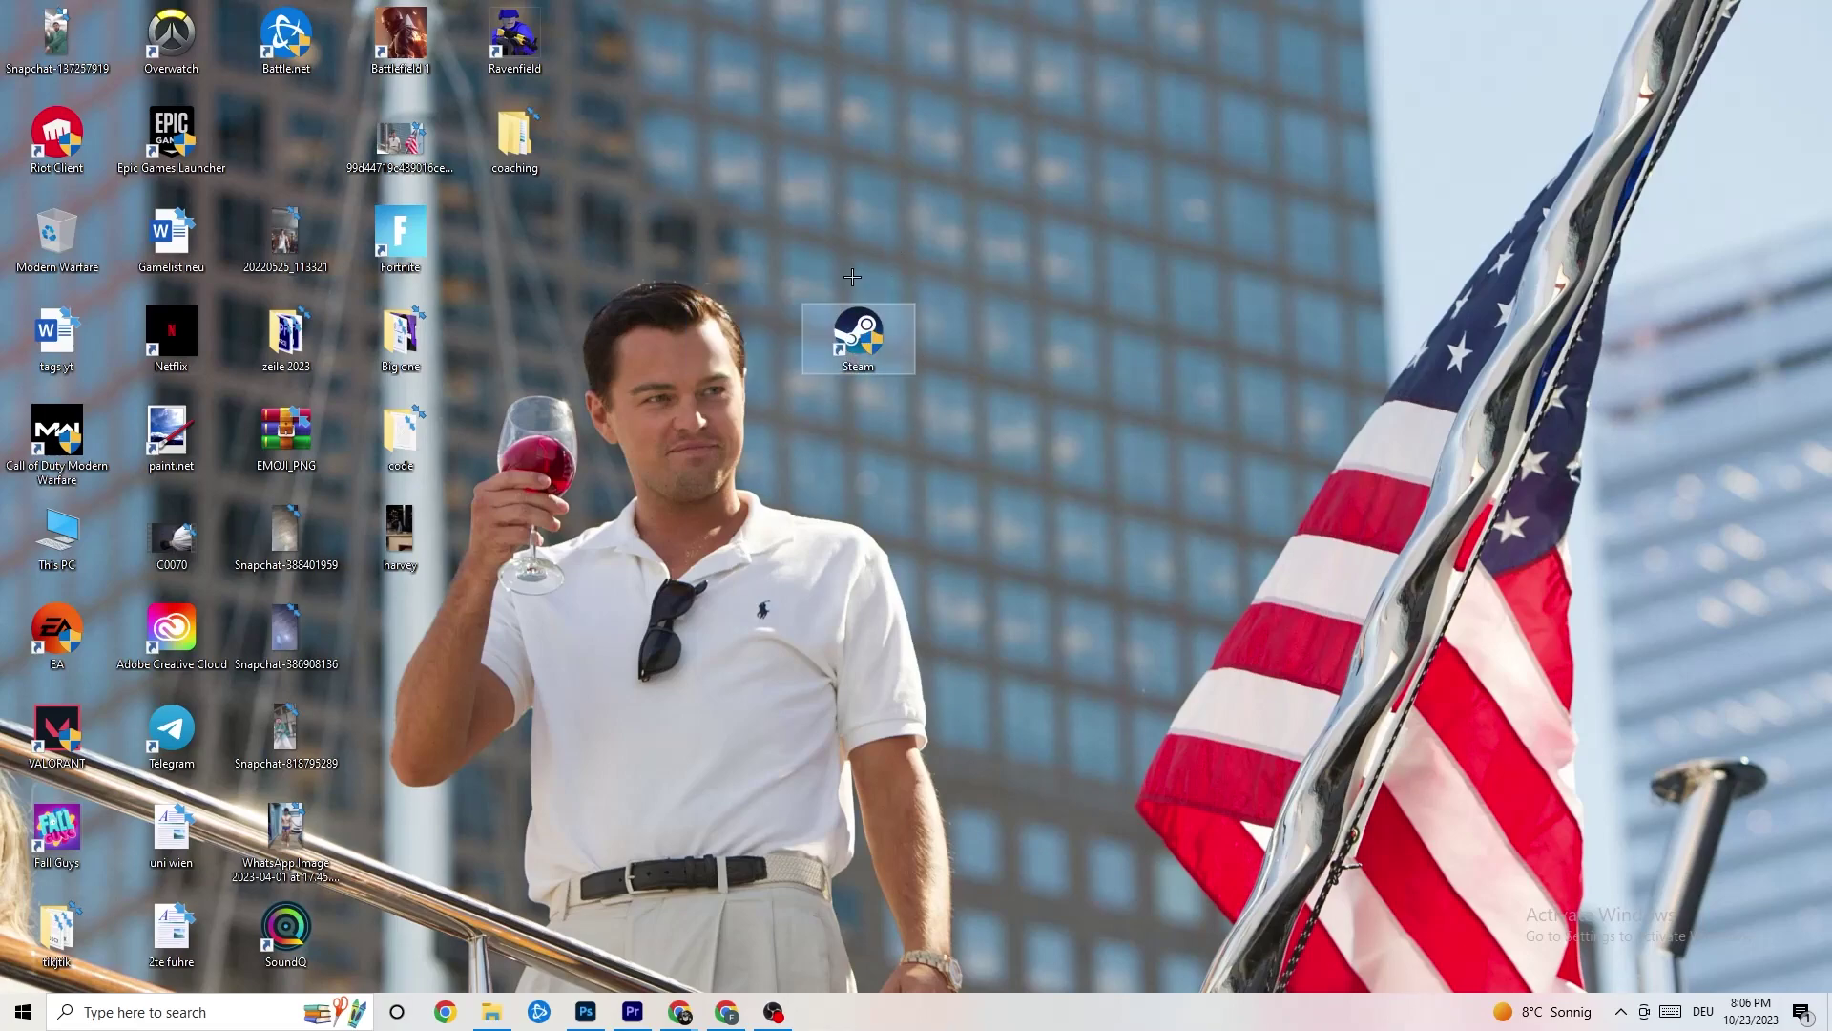
Recheck the compatibility settings in the Steam desktop shortcut's properties and close the dialog
{"action": "right_click", "coordinate": [853, 361]}
{"action": "left_click", "coordinate": [956, 857]}
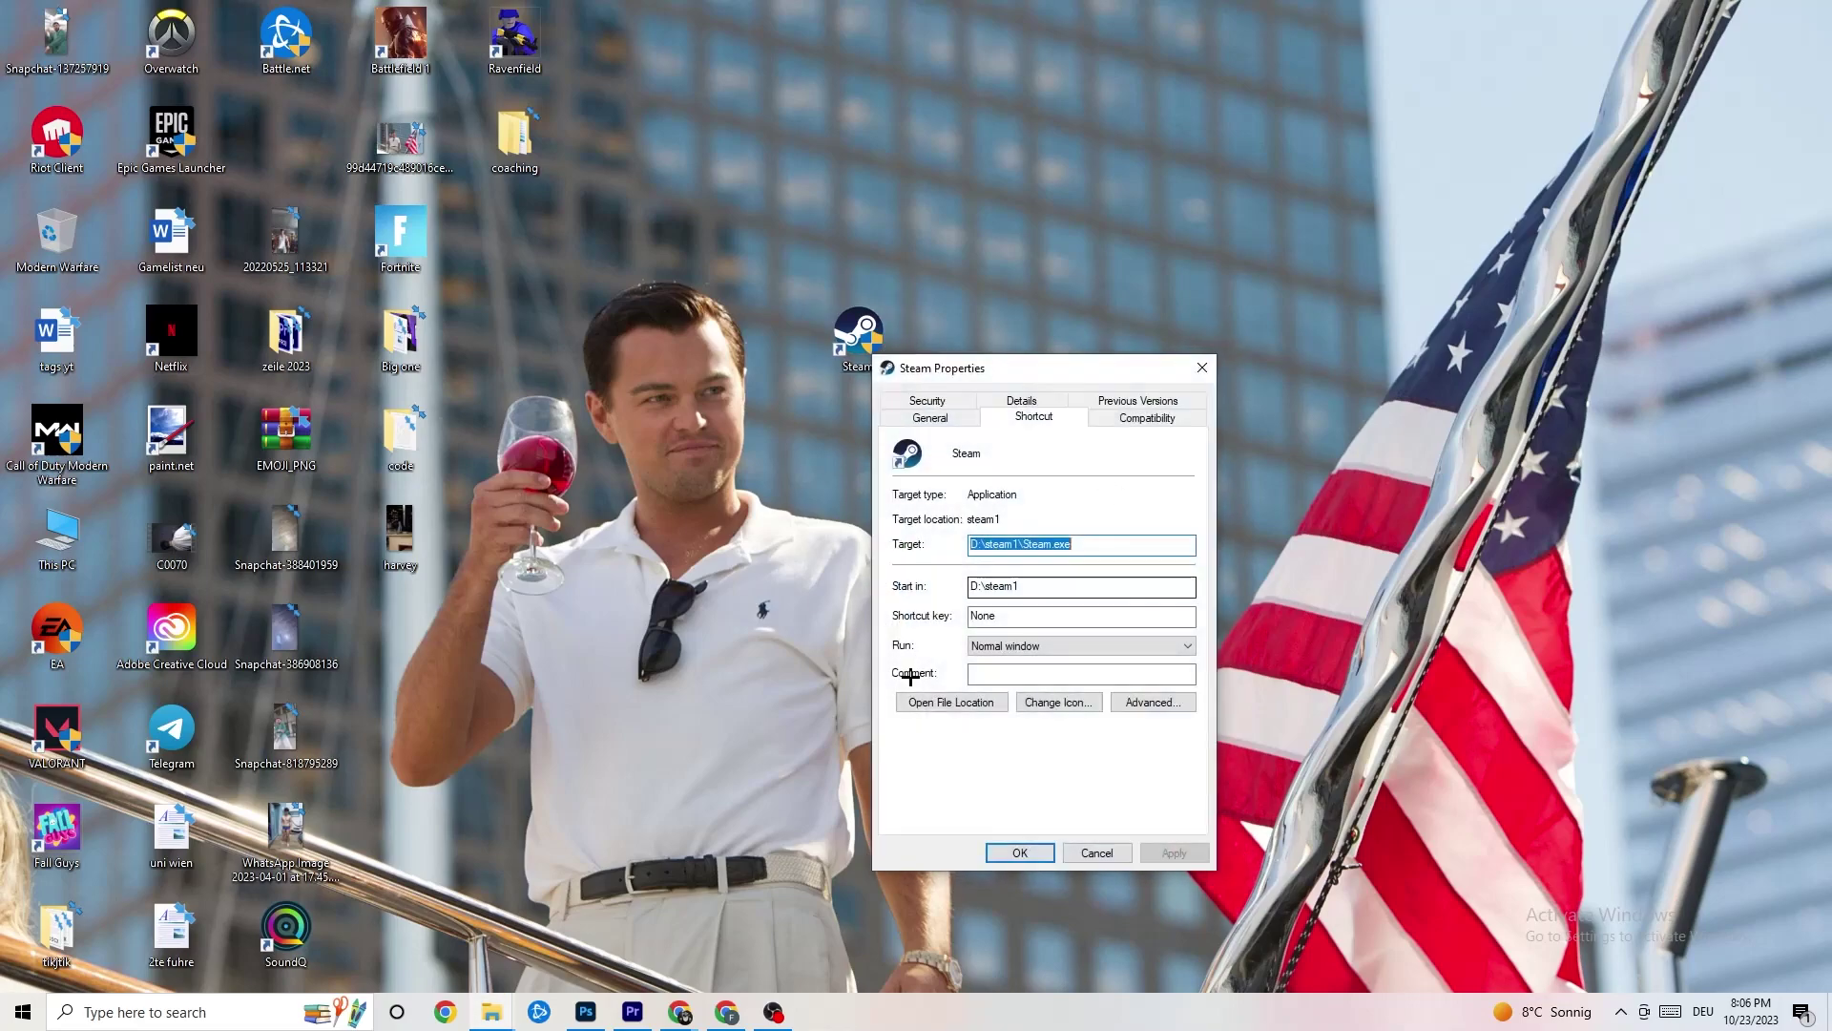
{"action": "left_click", "coordinate": [1145, 416]}
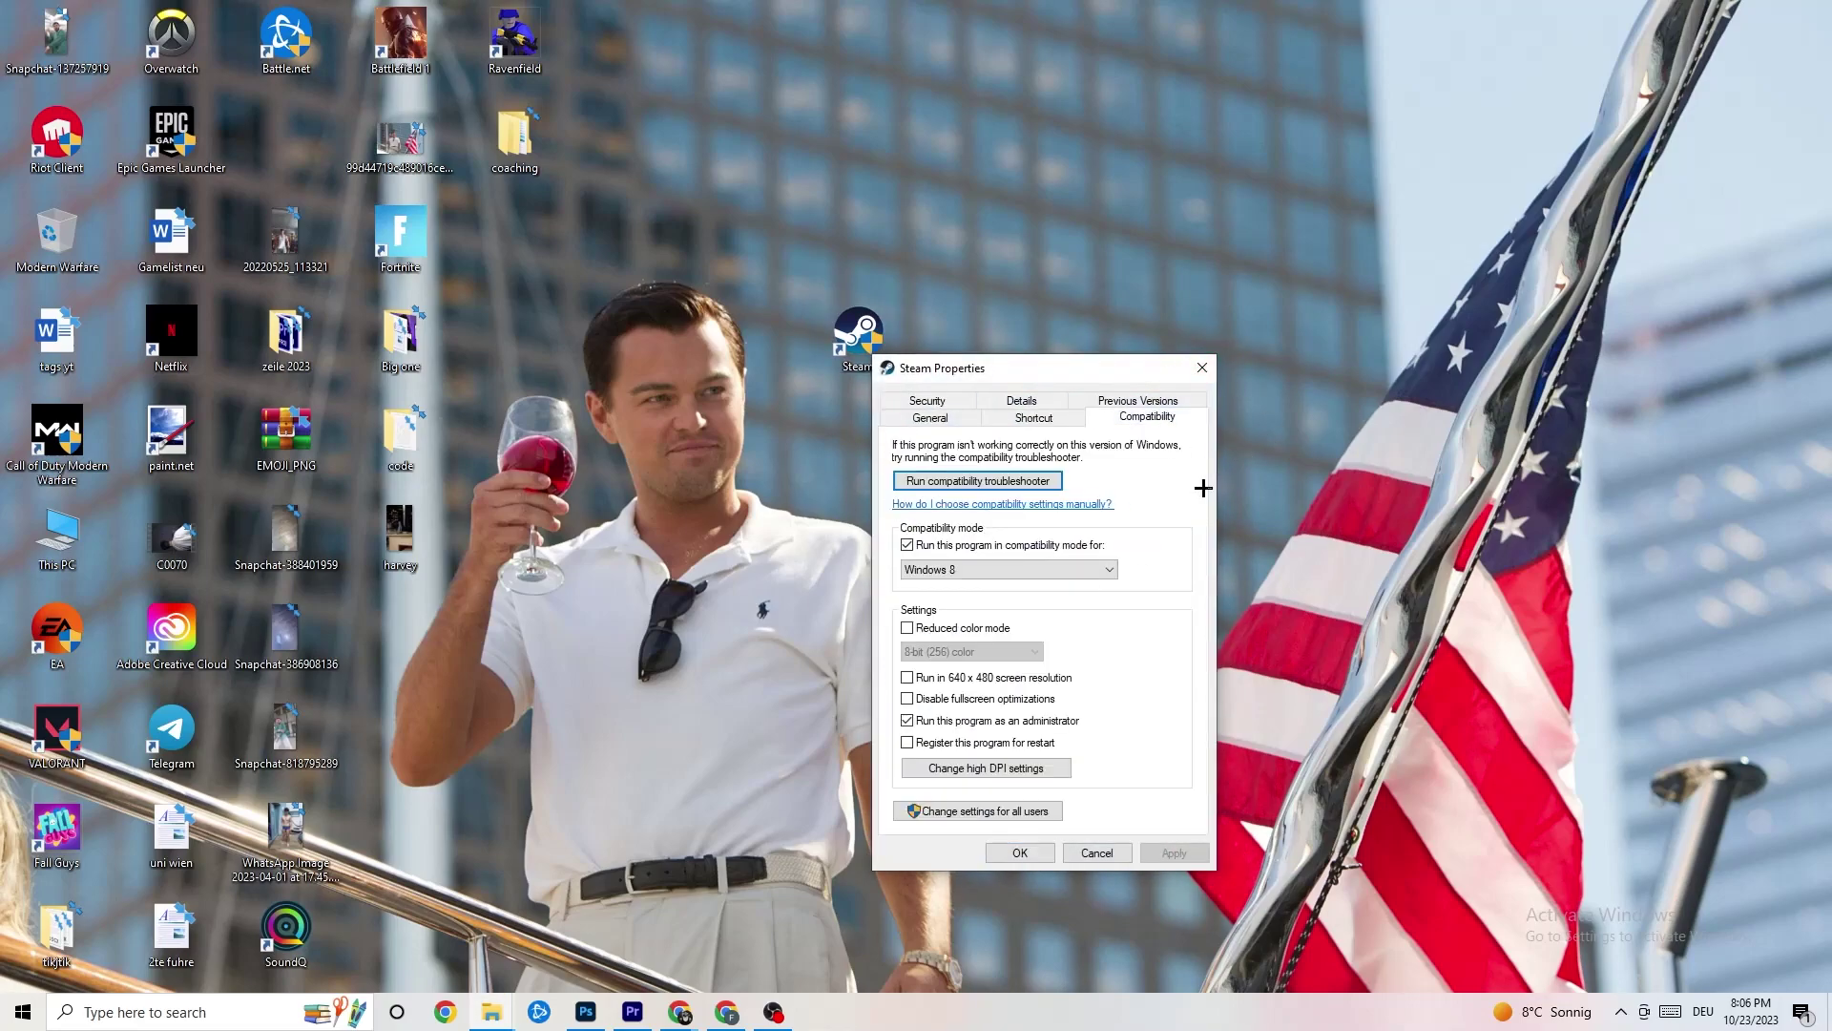
{"action": "left_click", "coordinate": [1202, 367]}
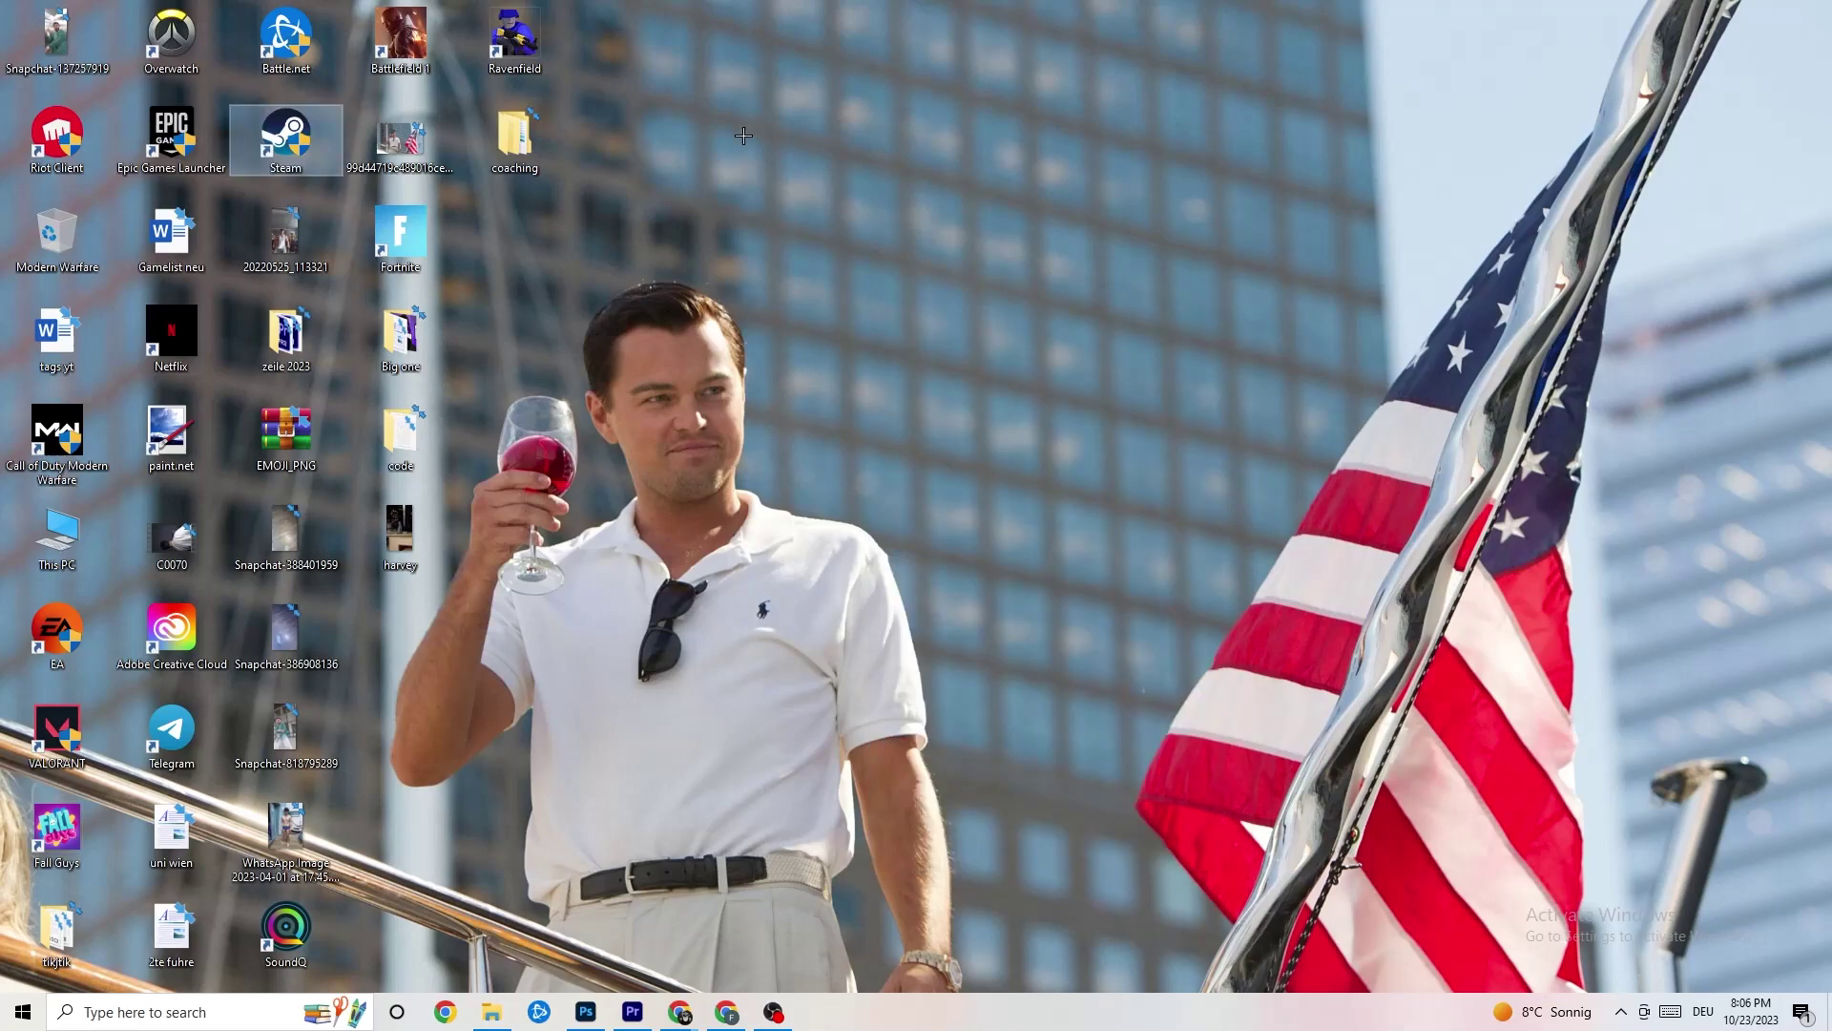
{"action": "left_click", "coordinate": [890, 186]}
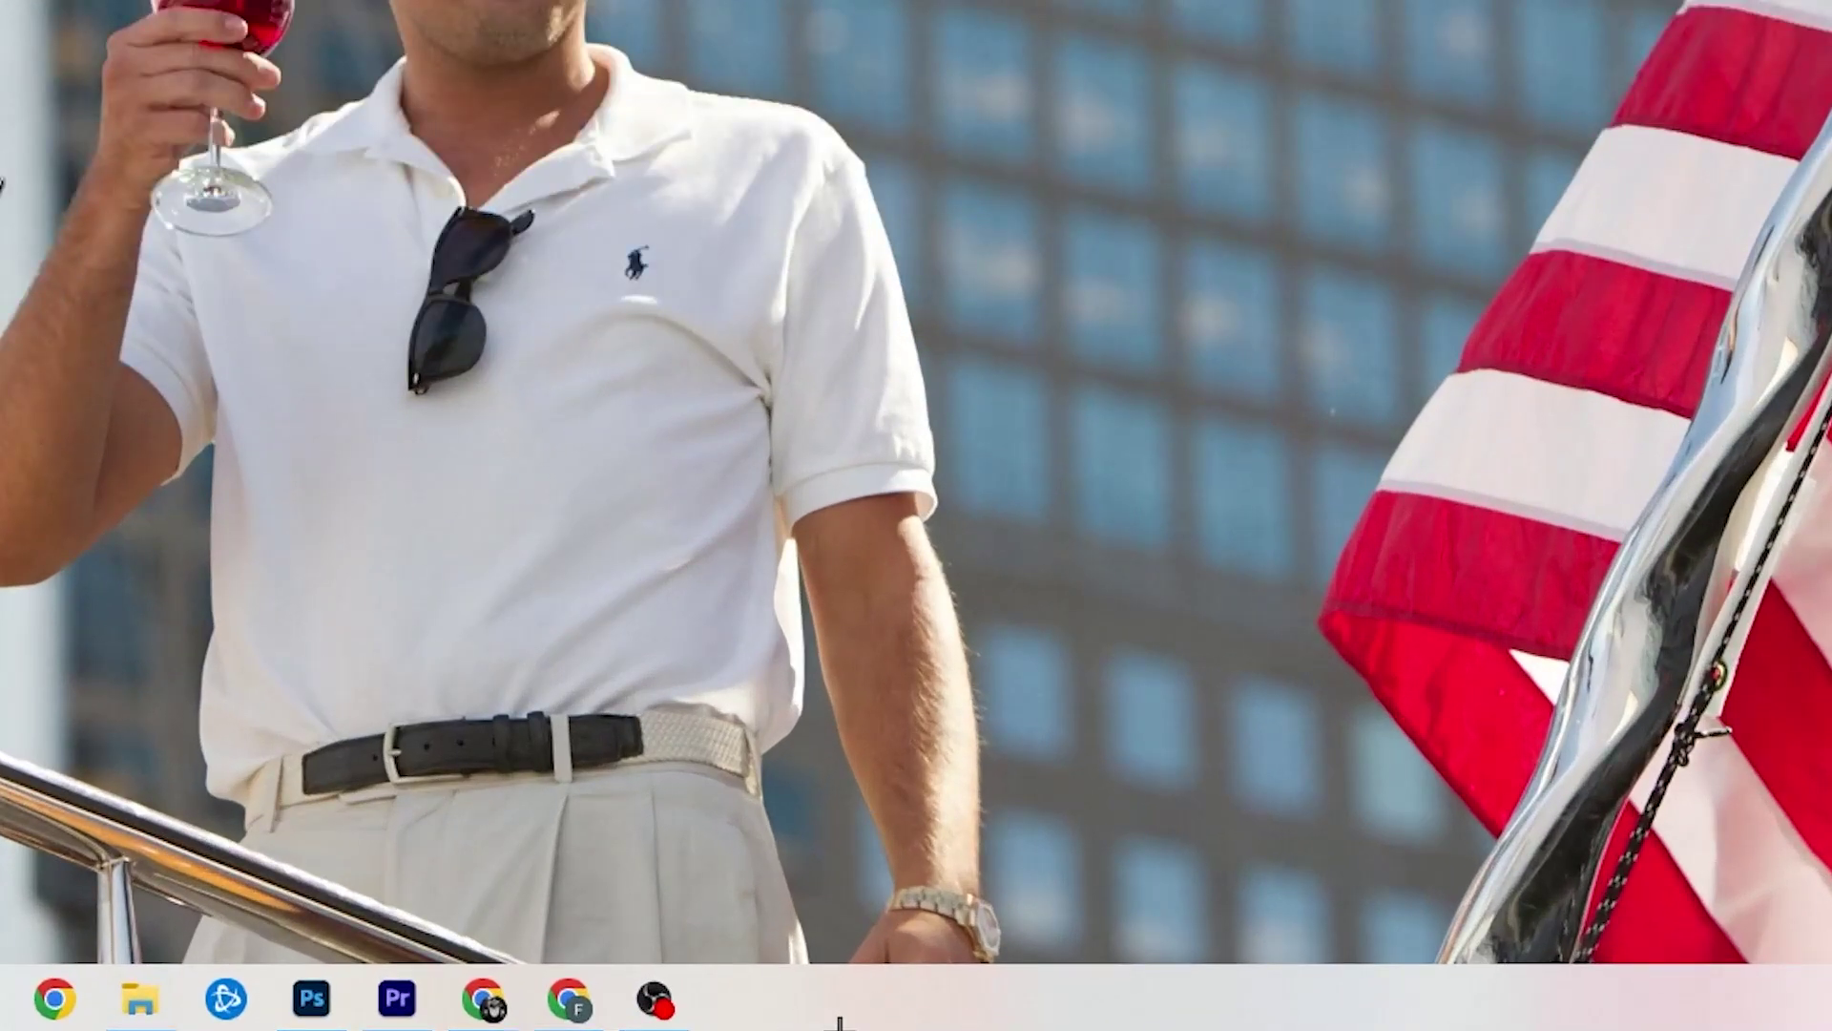
Open Task Manager from the desktop and maximize its window
{"action": "right_click", "coordinate": [781, 1011]}
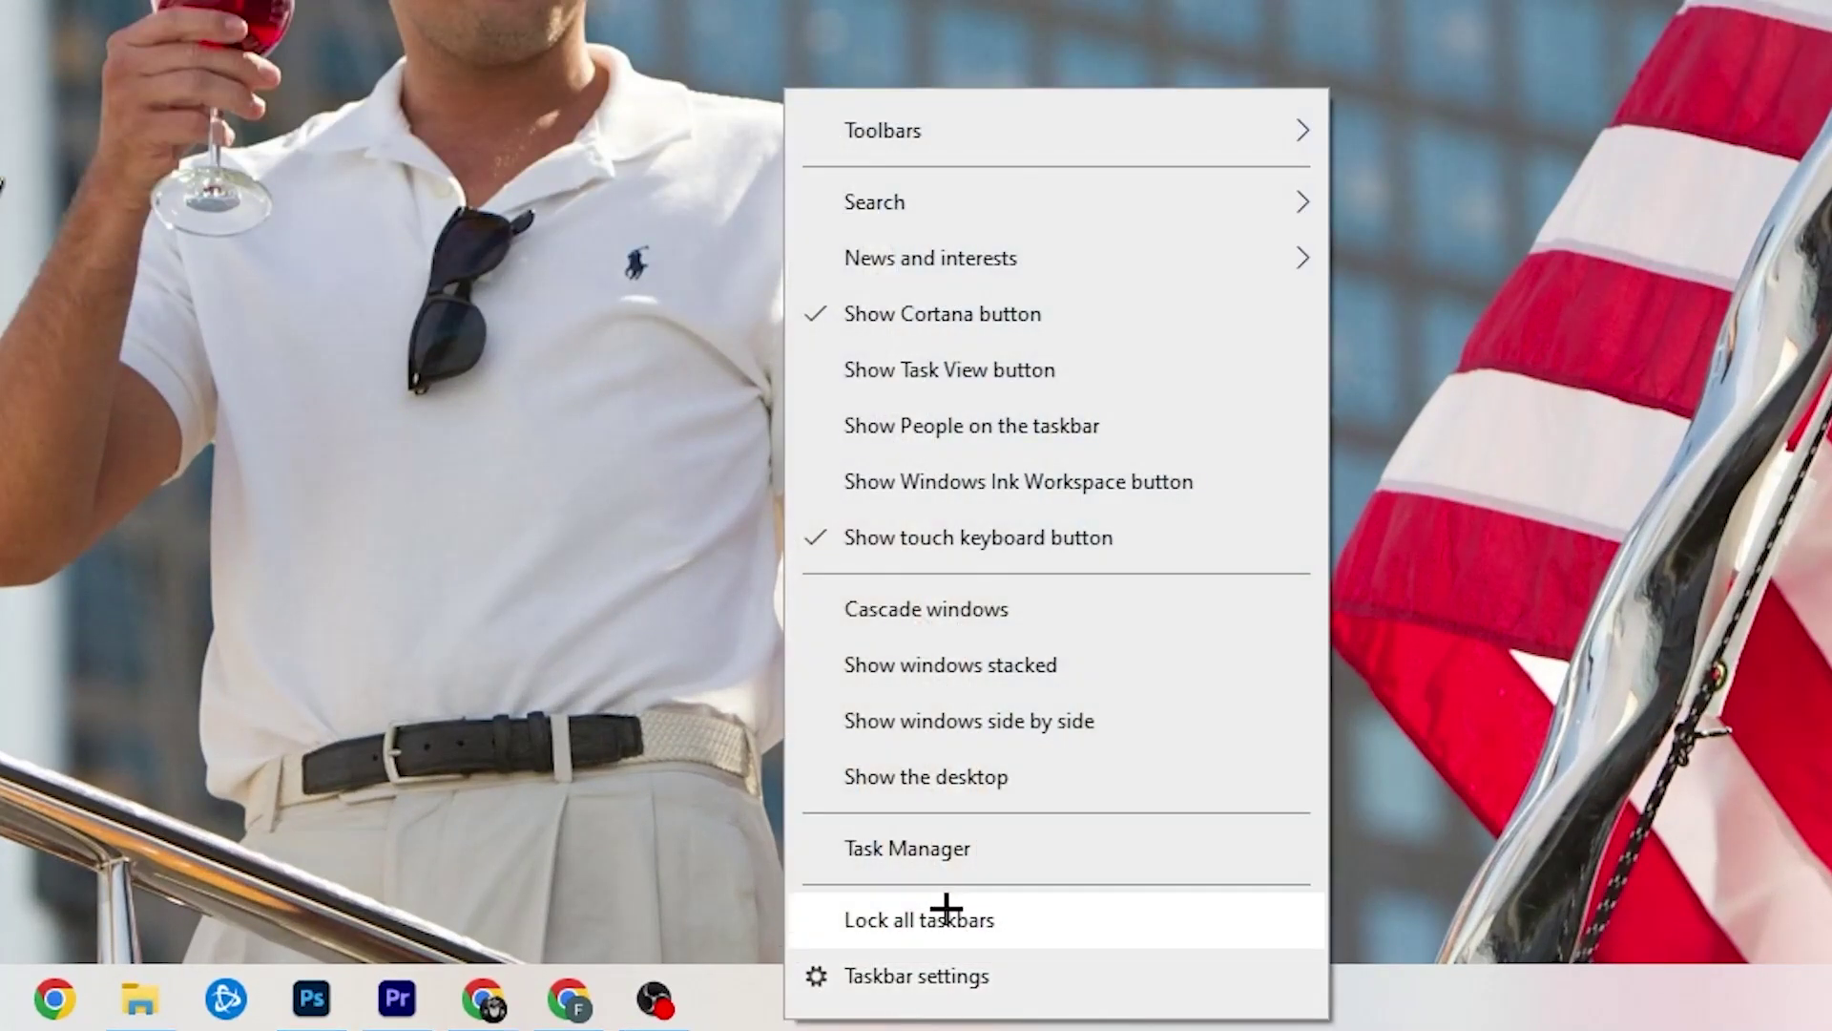
{"action": "left_click", "coordinate": [951, 852]}
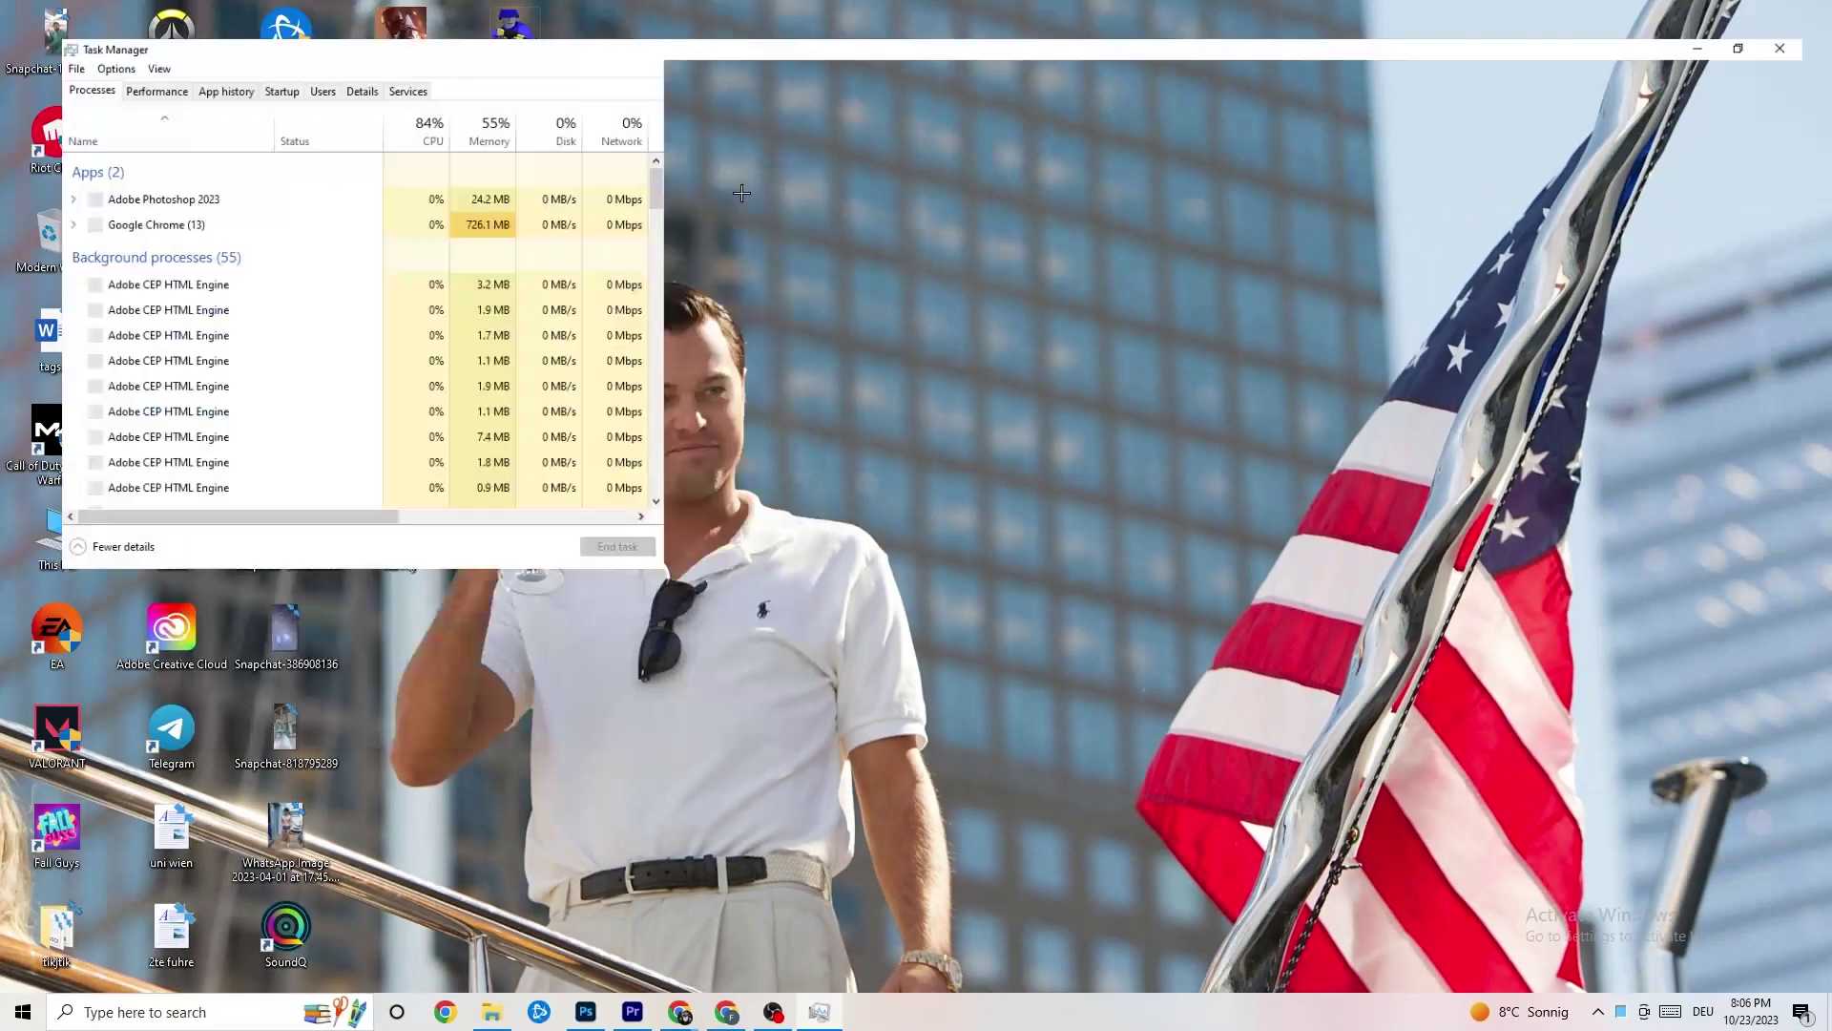
{"action": "double_click", "coordinate": [325, 44]}
{"action": "mouse_move", "coordinate": [769, 61]}
{"action": "left_mouse_down"}
{"action": "mouse_move", "coordinate": [827, 49]}
{"action": "mouse_move", "coordinate": [791, 83]}
{"action": "left_mouse_up"}
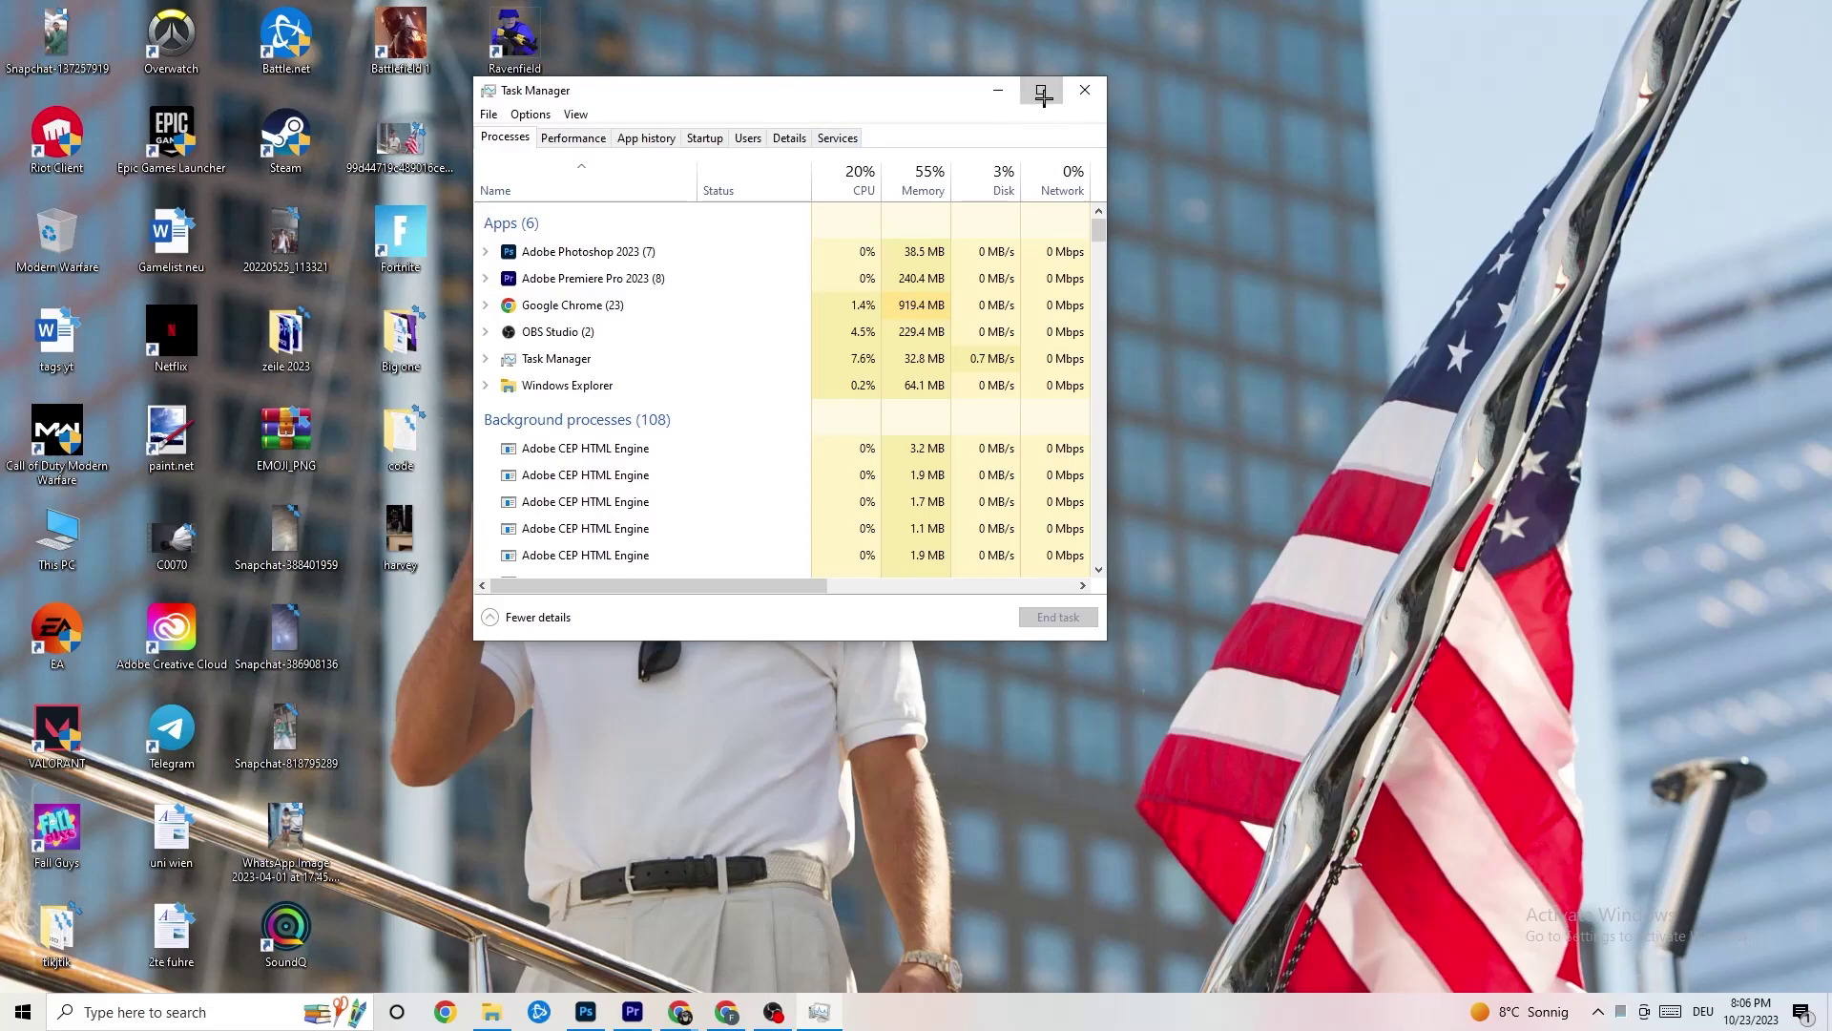
{"action": "left_click", "coordinate": [1041, 89]}
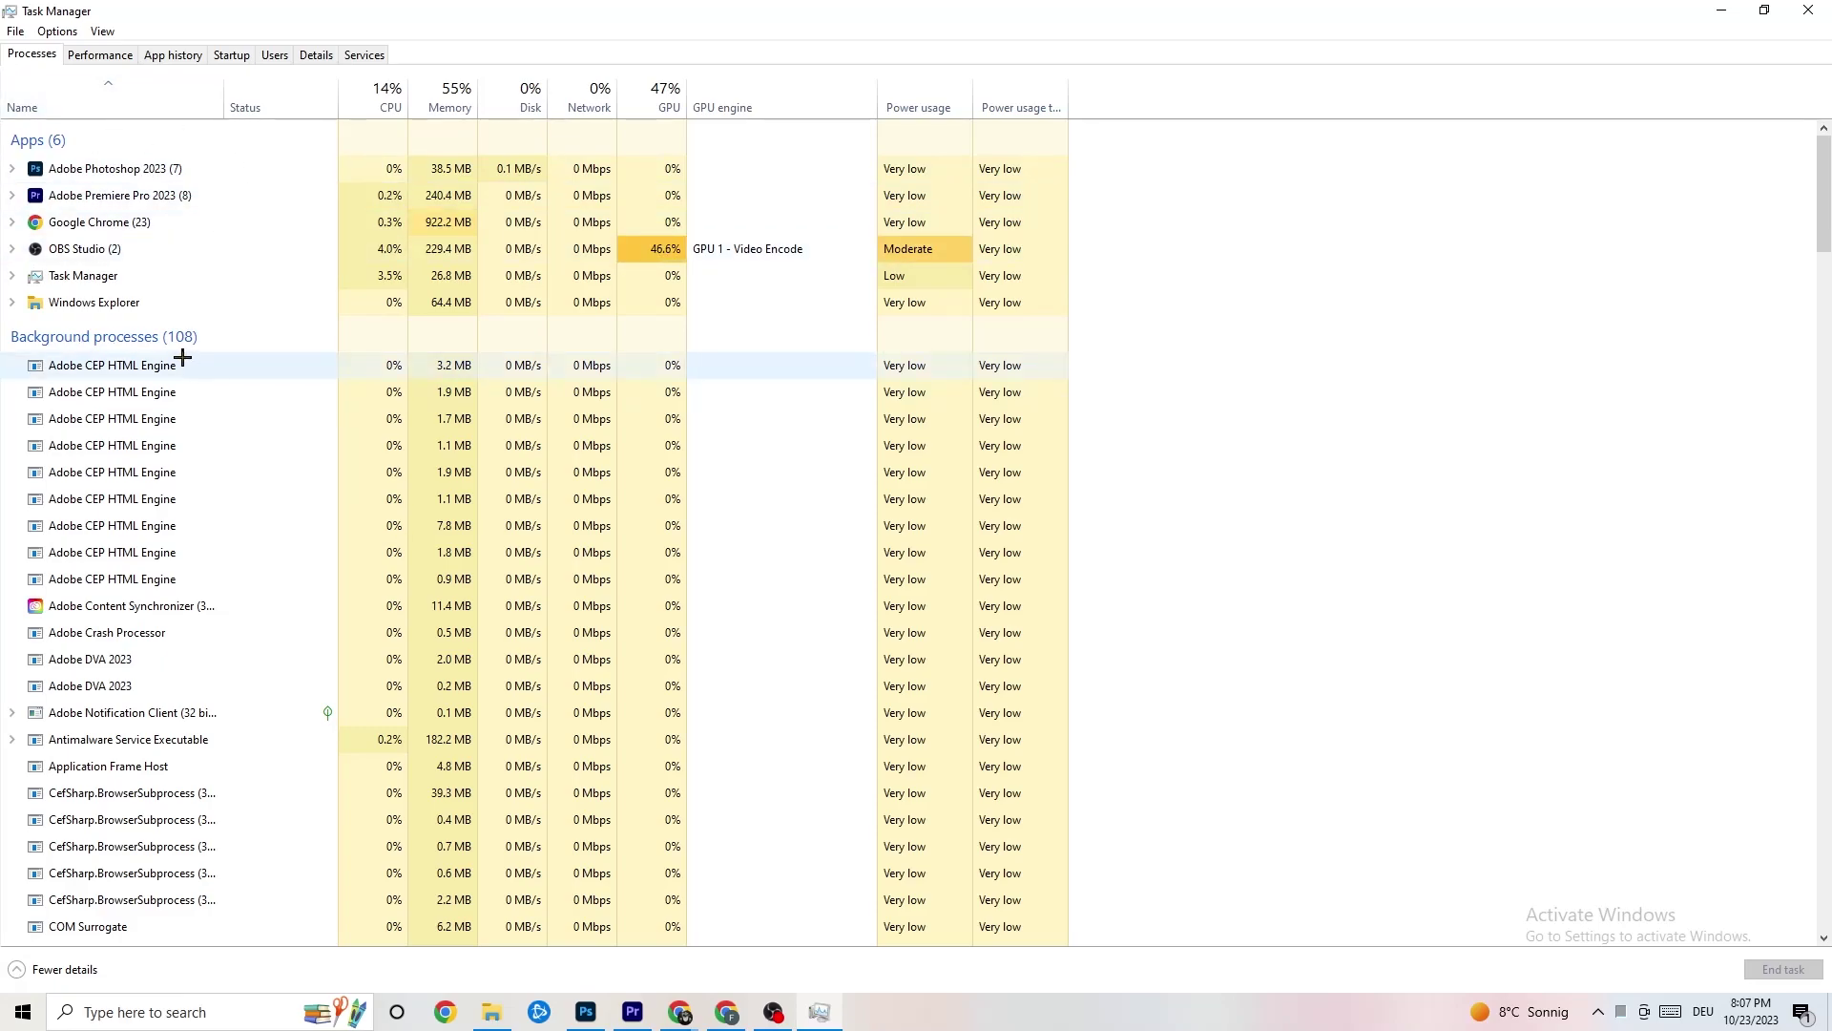
Look through the running processes and end the Adobe Photoshop 2023 task
{"action": "scroll", "coordinate": [243, 515], "scroll_direction": "down", "scroll_amount": 7}
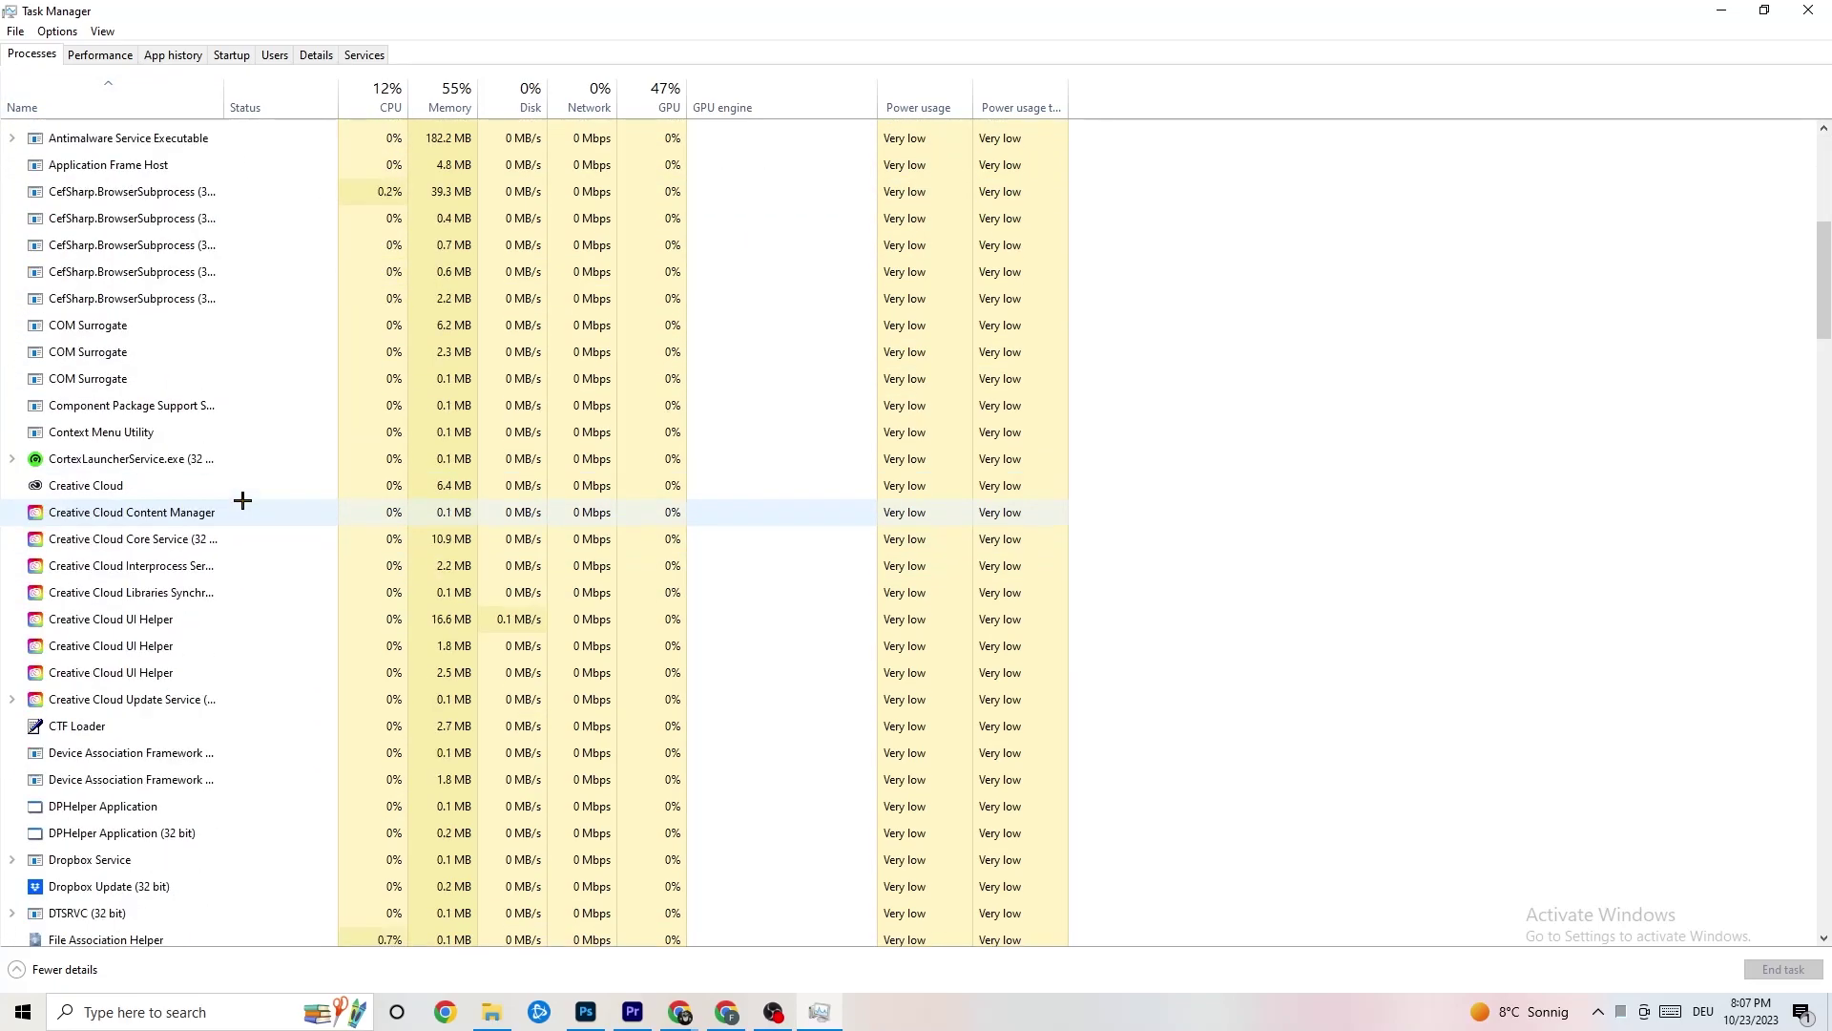
{"action": "scroll", "coordinate": [242, 501], "scroll_direction": "down", "scroll_amount": 10}
{"action": "scroll", "coordinate": [503, 470], "scroll_direction": "up", "scroll_amount": 2}
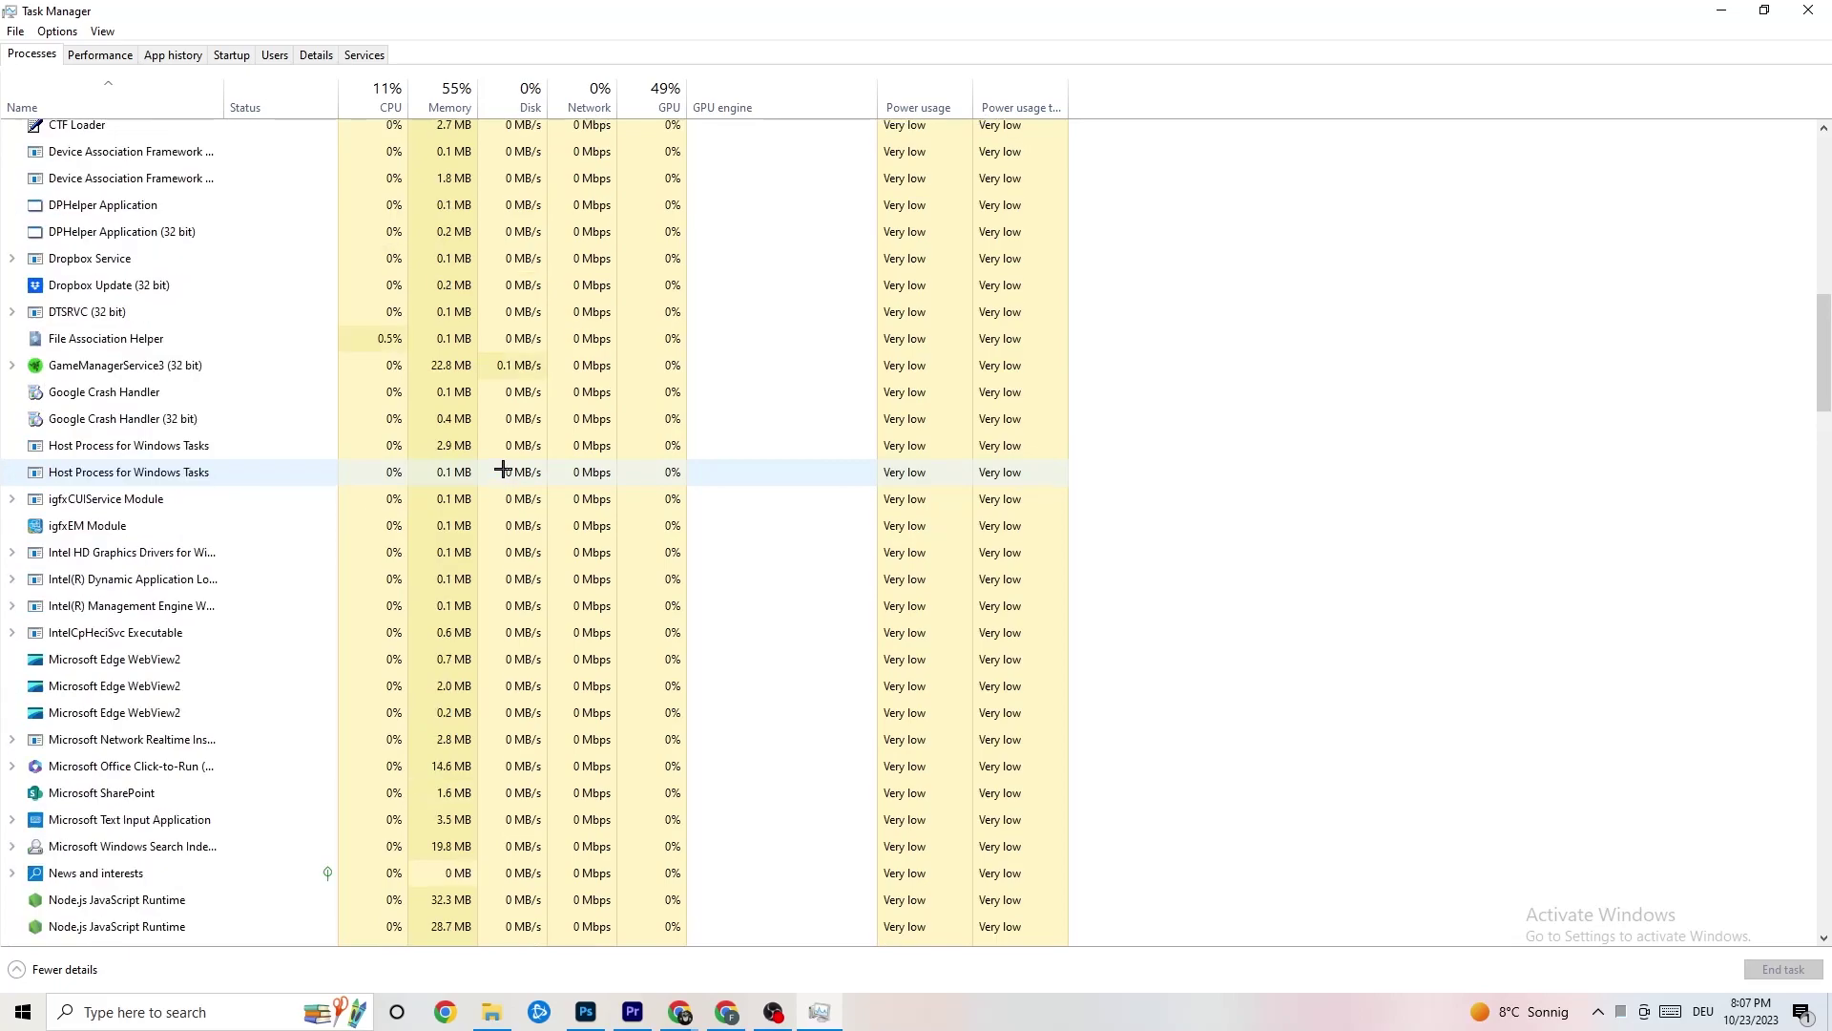
{"action": "scroll", "coordinate": [503, 470], "scroll_direction": "up", "scroll_amount": 12}
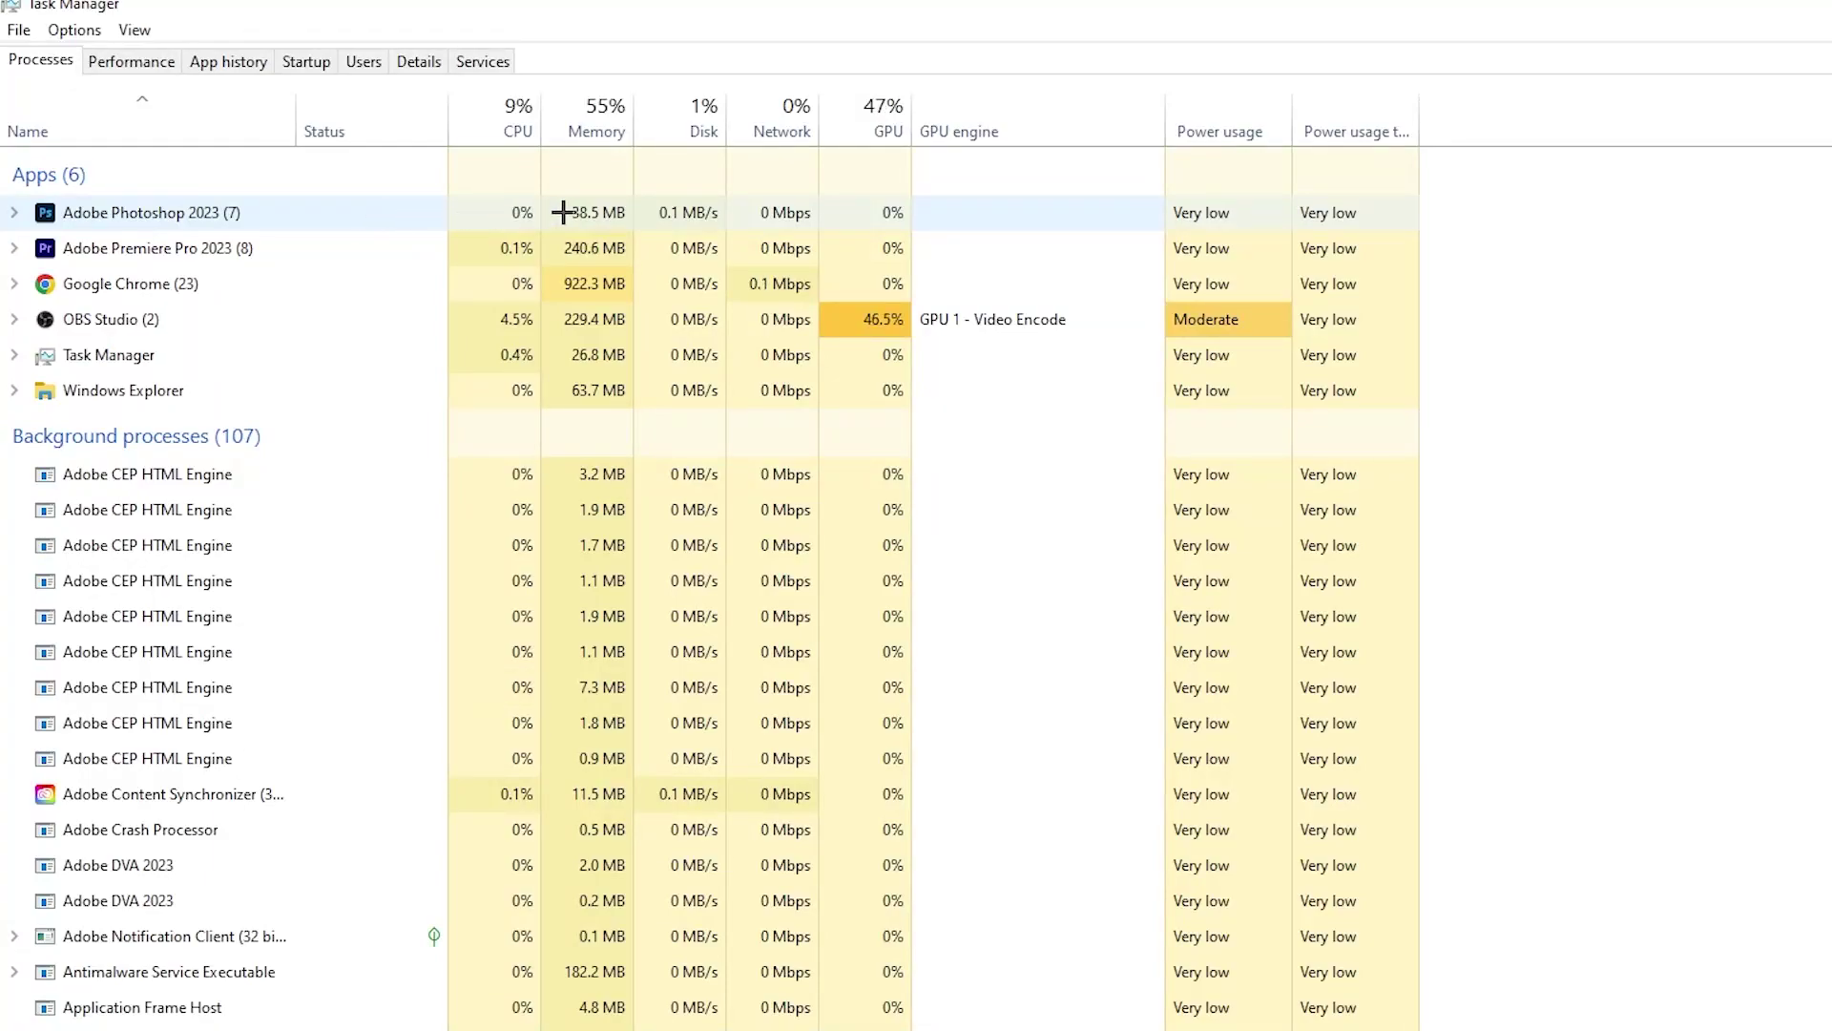
{"action": "right_click", "coordinate": [652, 214]}
{"action": "right_click", "coordinate": [334, 223]}
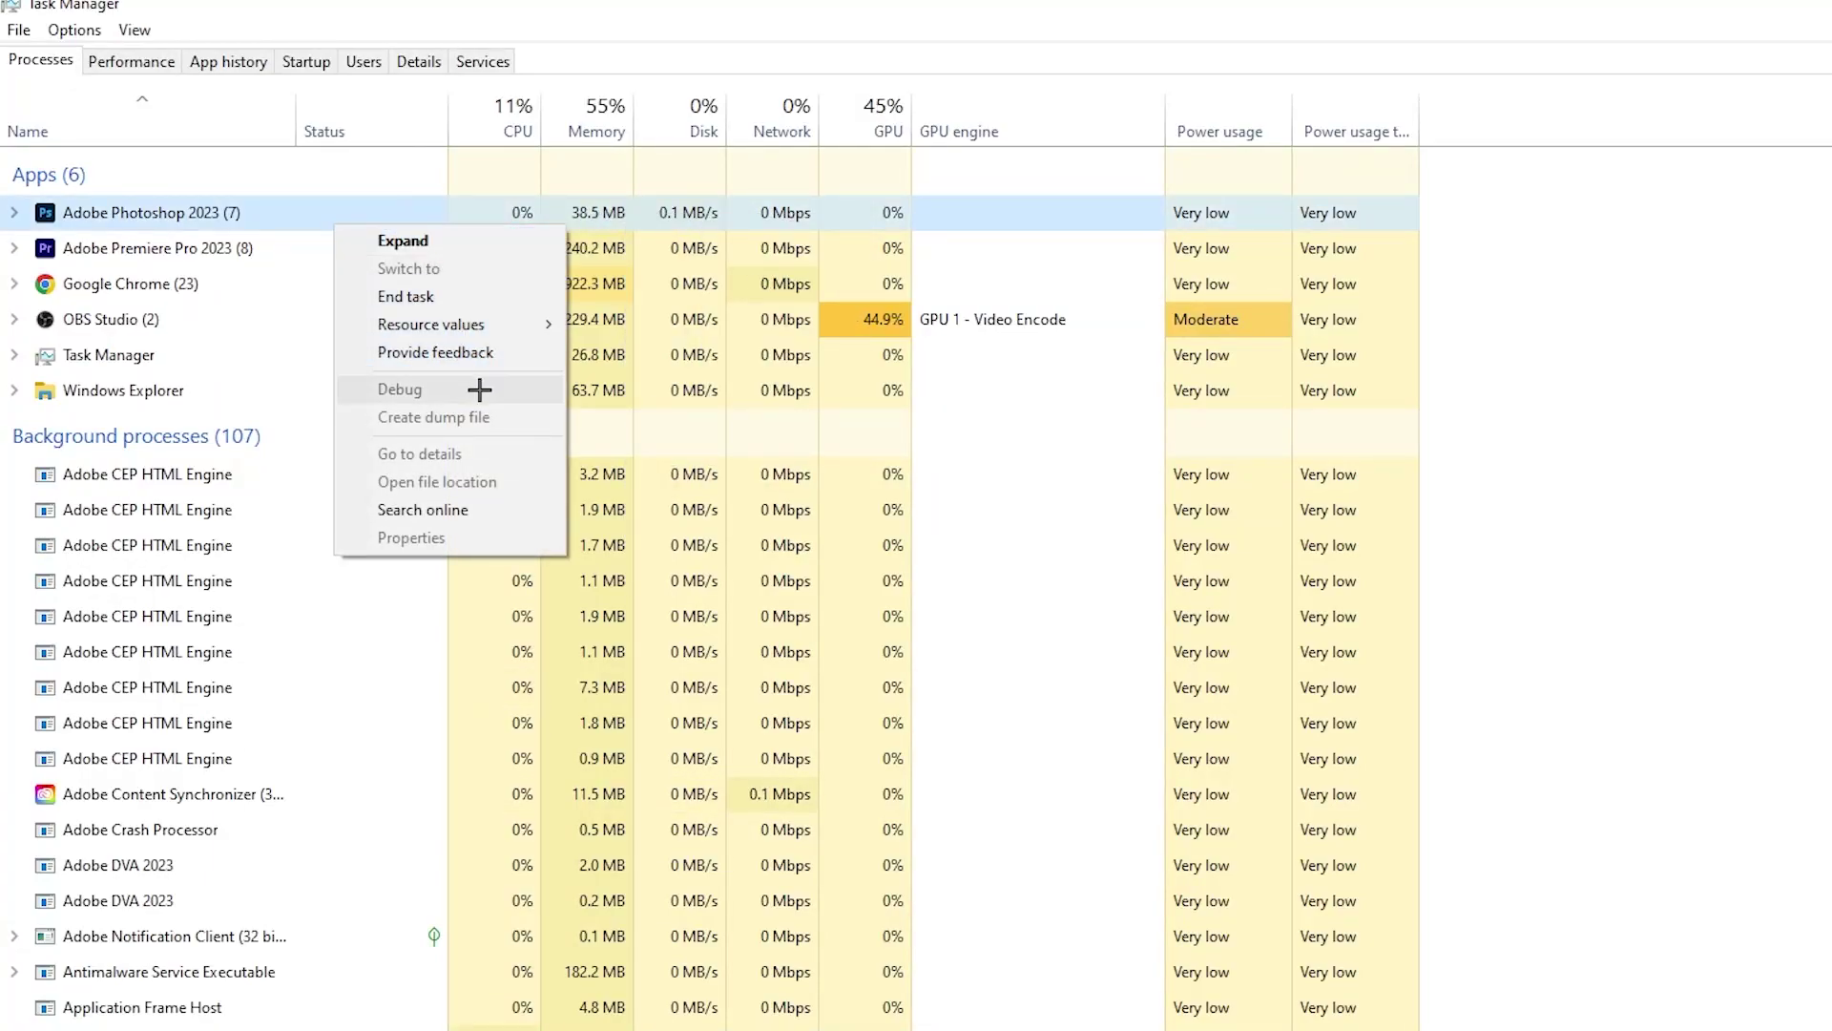
{"action": "left_click", "coordinate": [480, 292]}
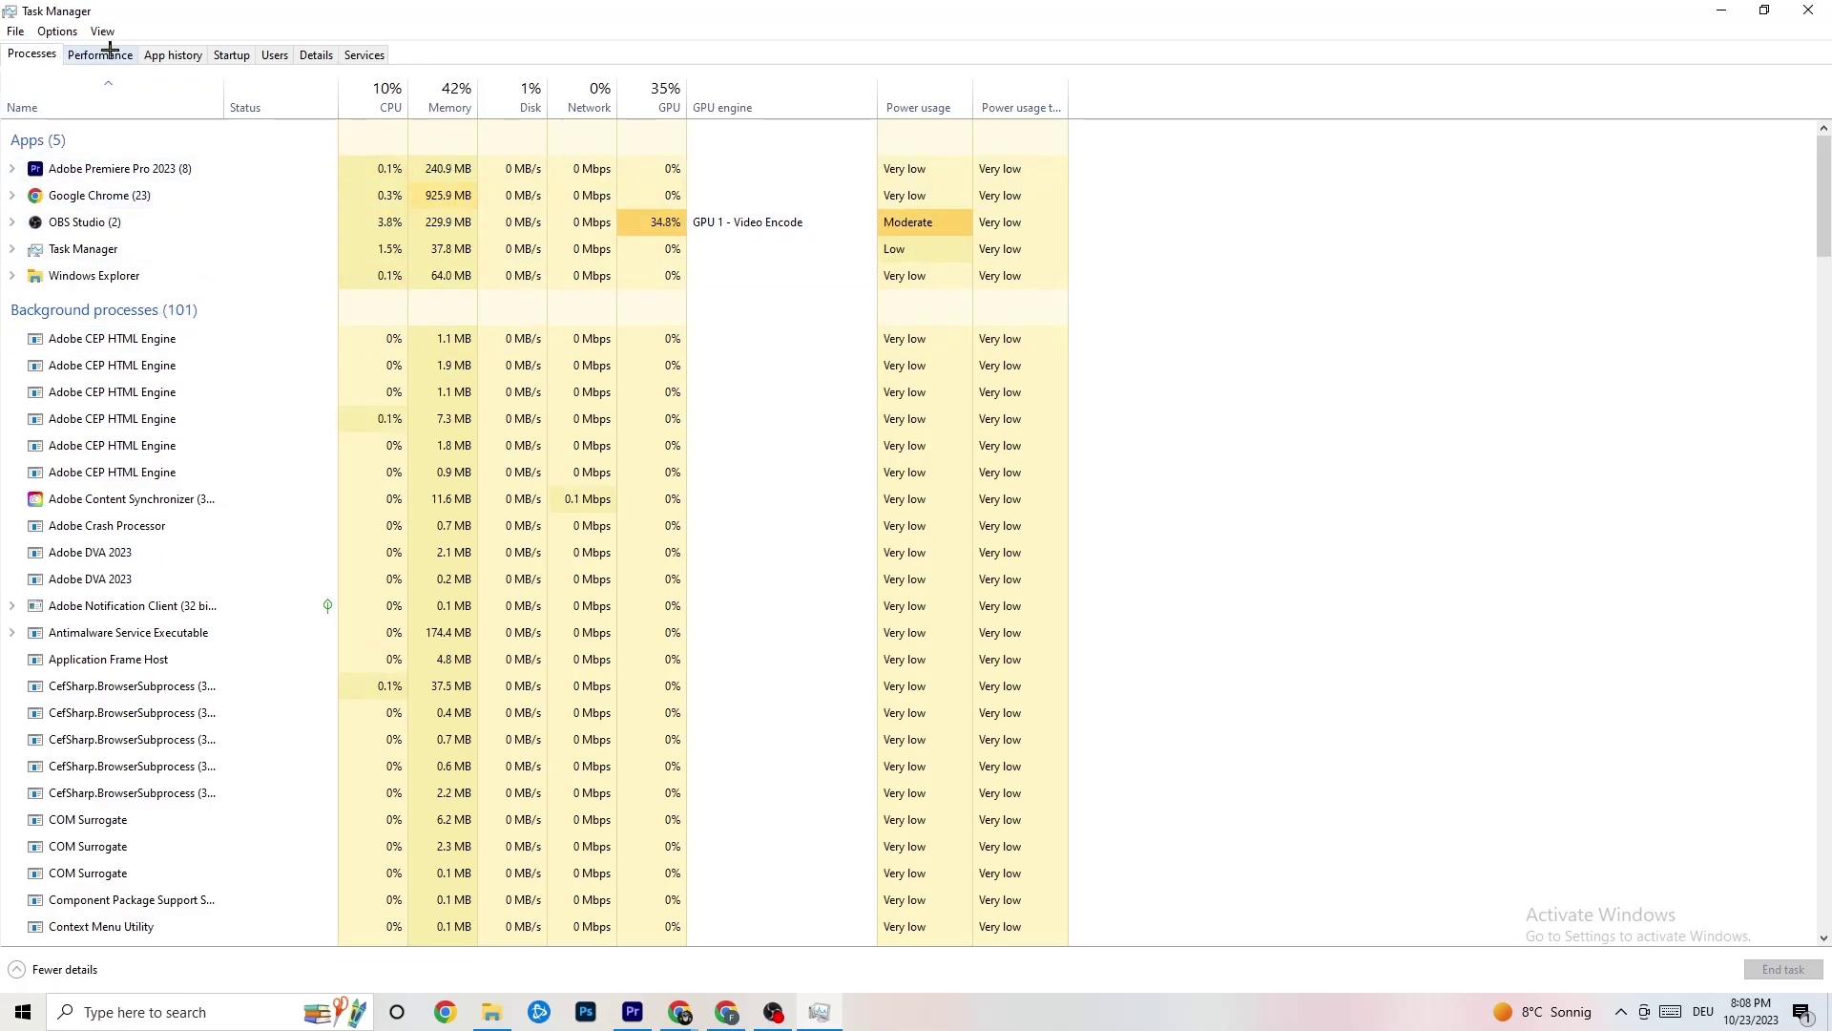
View the available priority levels for the Adobe Premiere Pro process in the detailed process list, without choosing one
{"action": "left_click", "coordinate": [321, 53]}
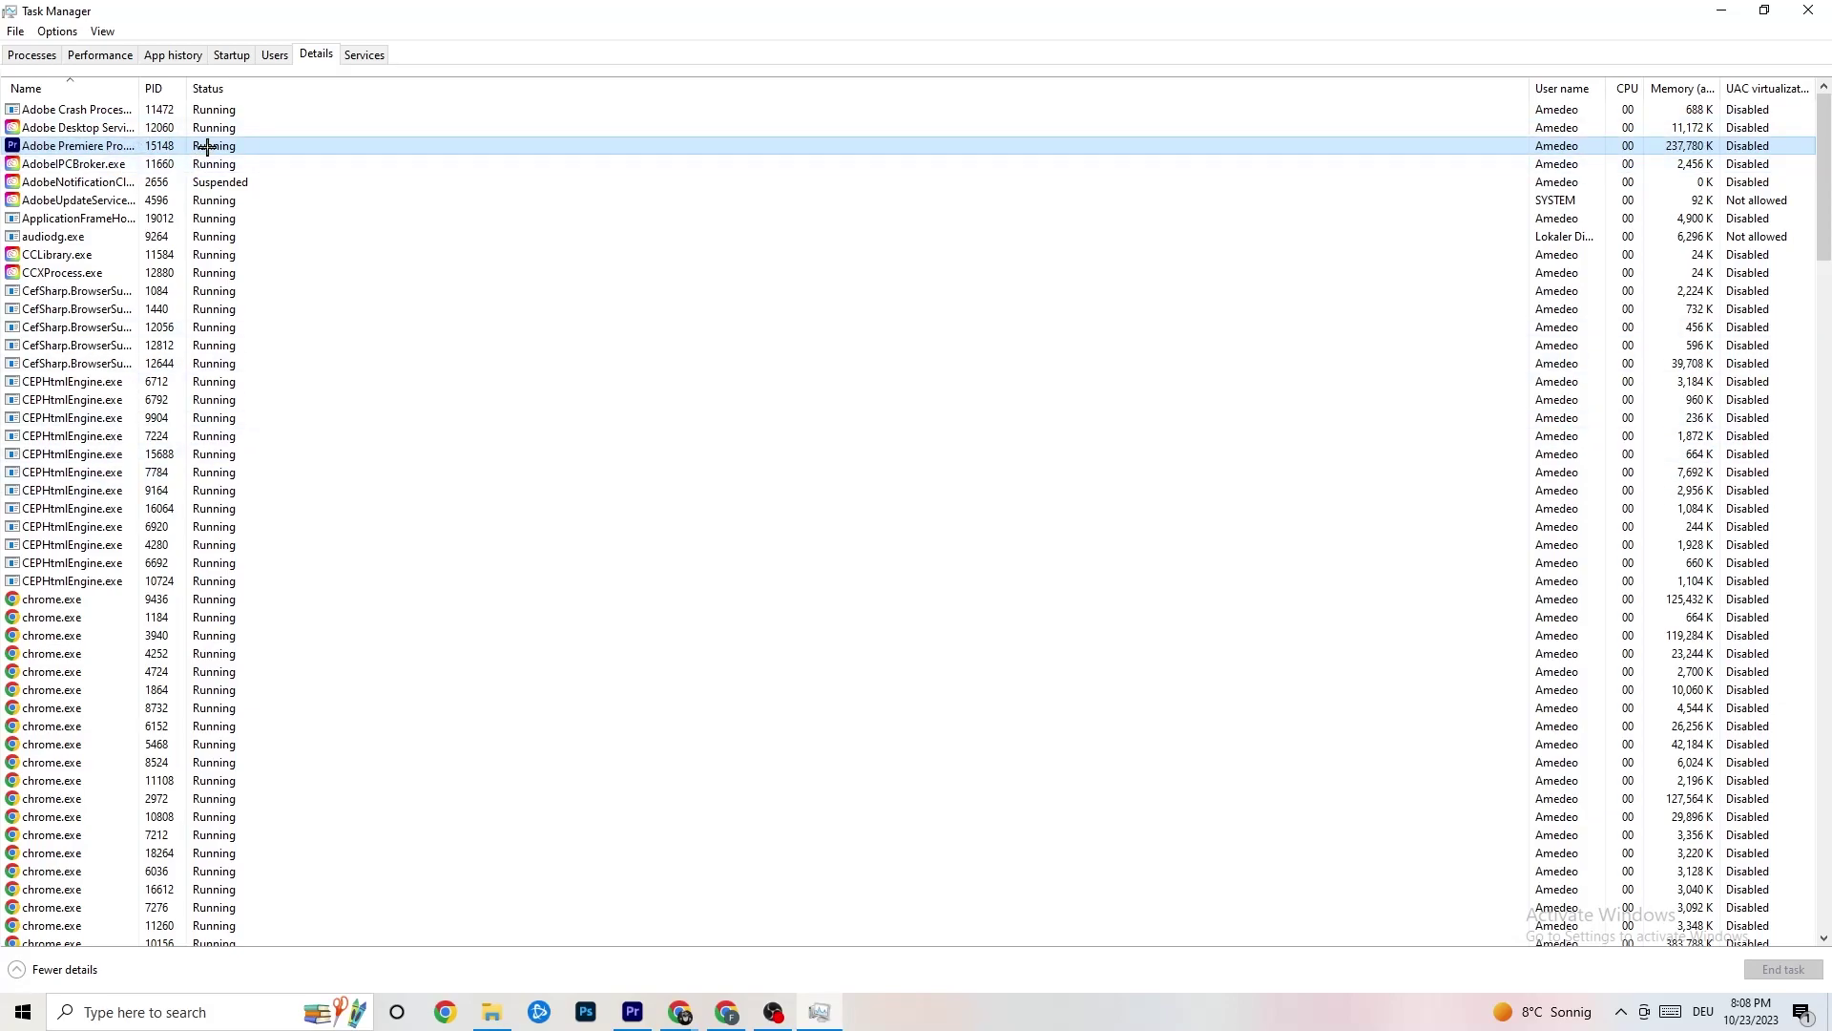
{"action": "right_click", "coordinate": [207, 147]}
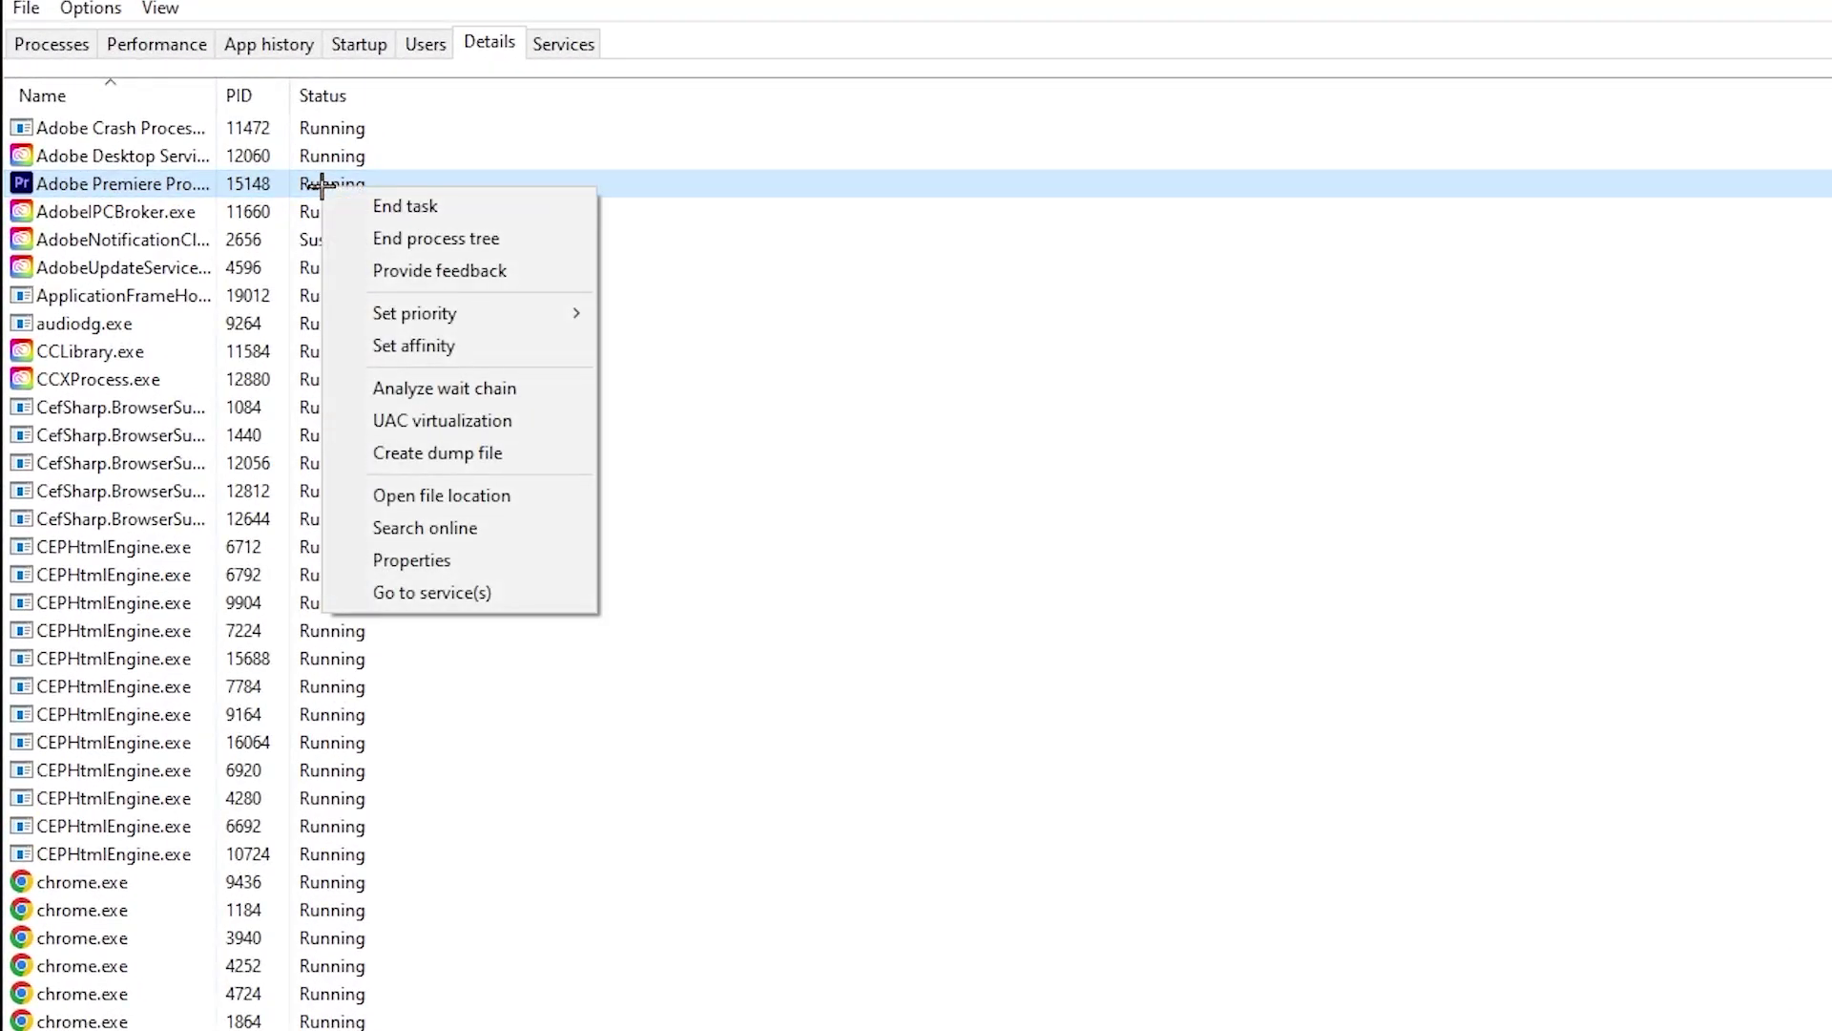
{"action": "mouse_move", "coordinate": [499, 313]}
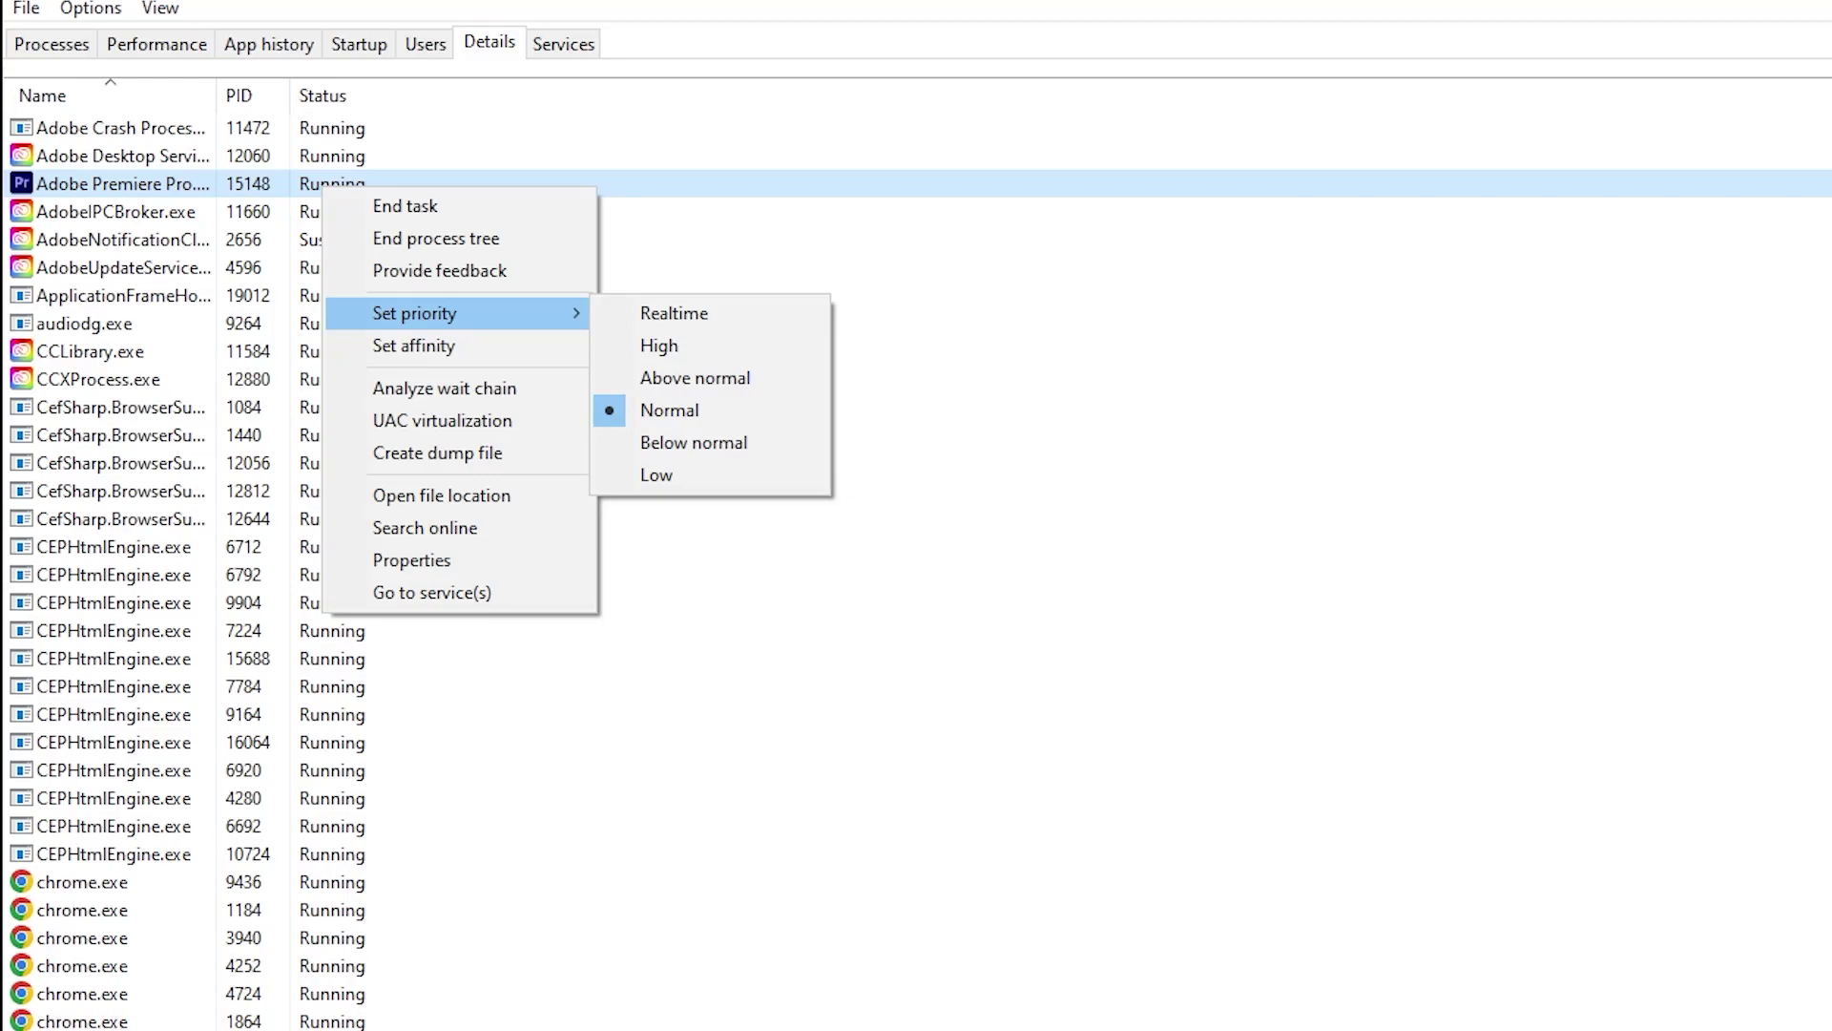
{"action": "left_click", "coordinate": [668, 130]}
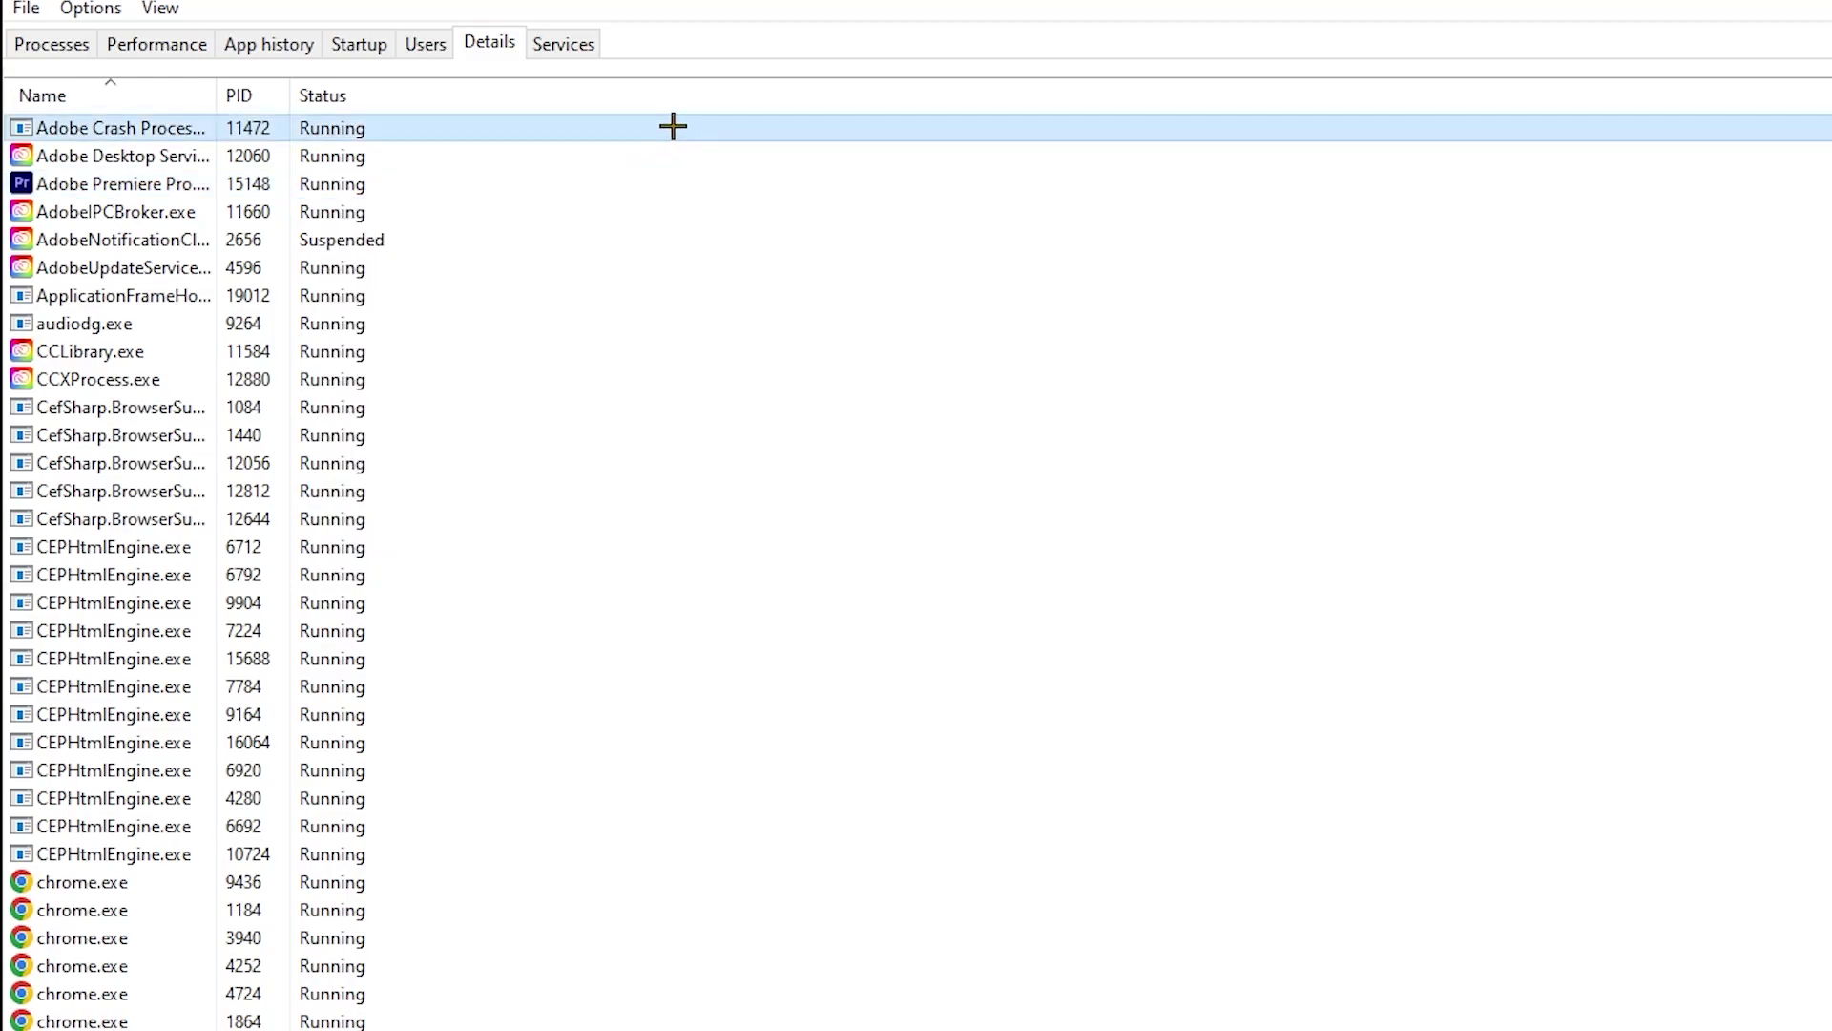
Review the startup programs and the options for Adobe Updater Startup Utility, and close Task Manager
{"action": "left_click", "coordinate": [361, 40]}
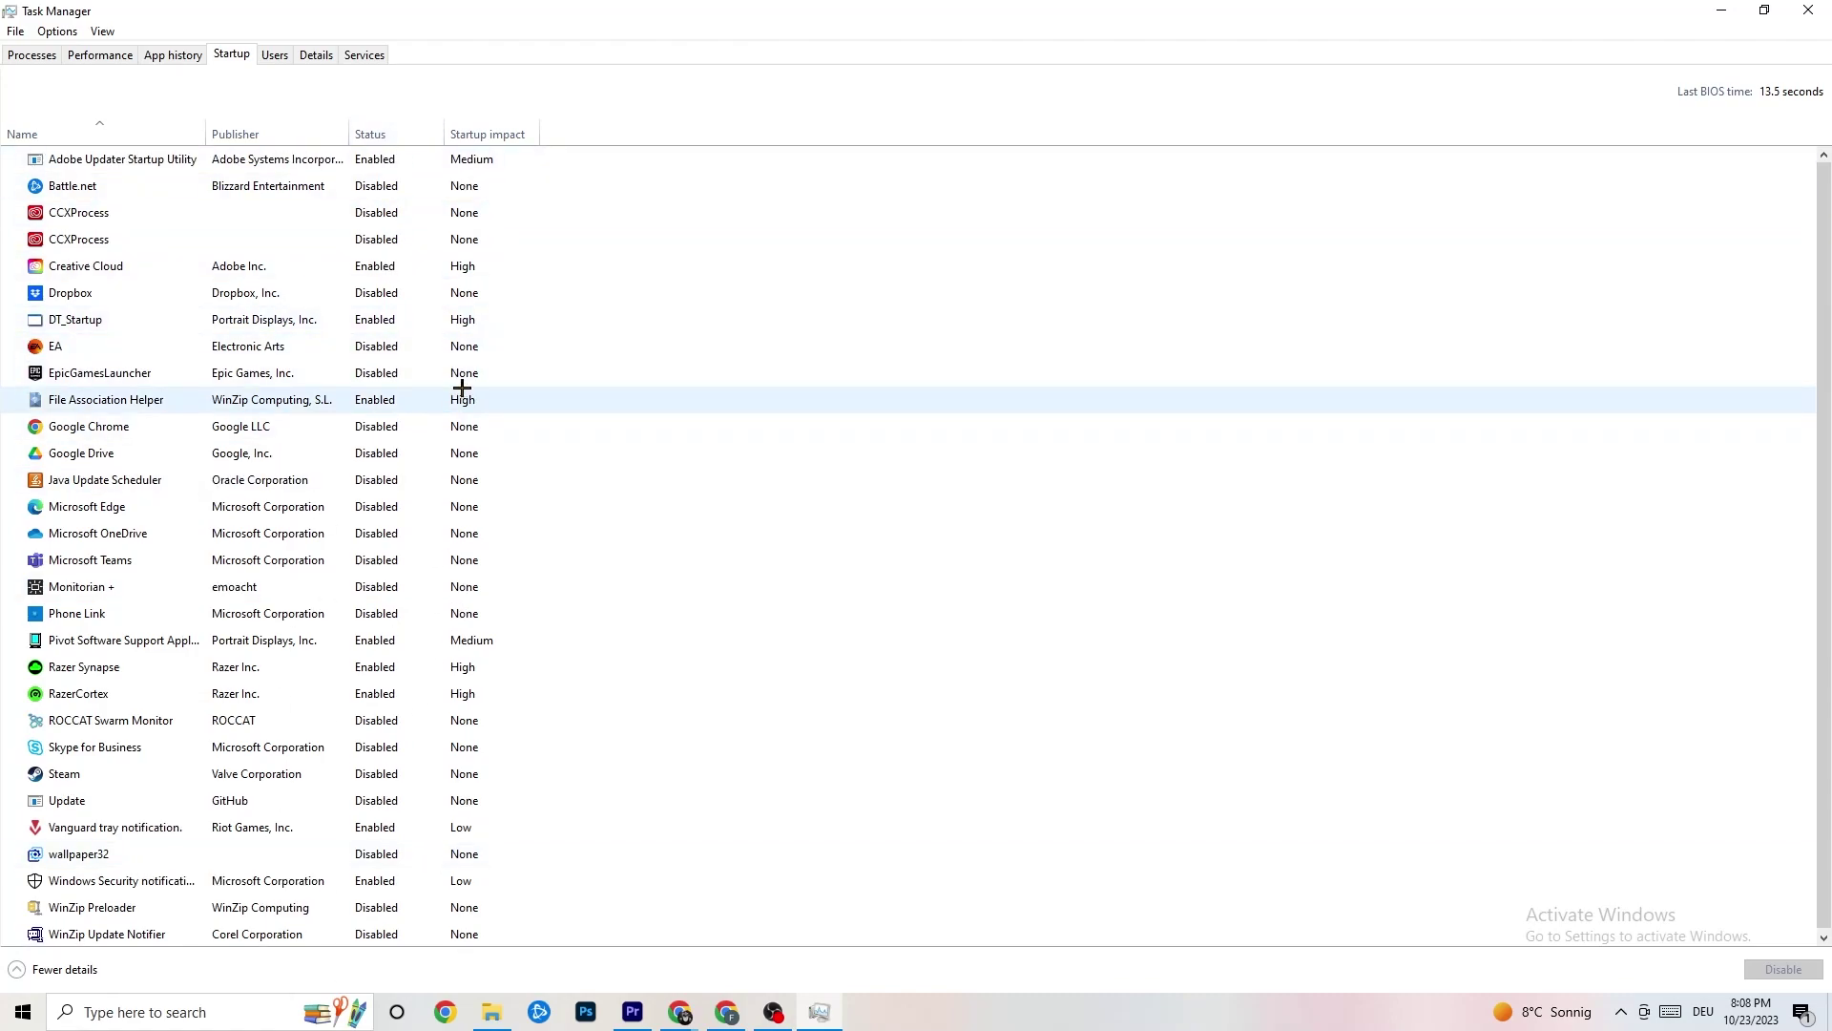
{"action": "right_click", "coordinate": [391, 166]}
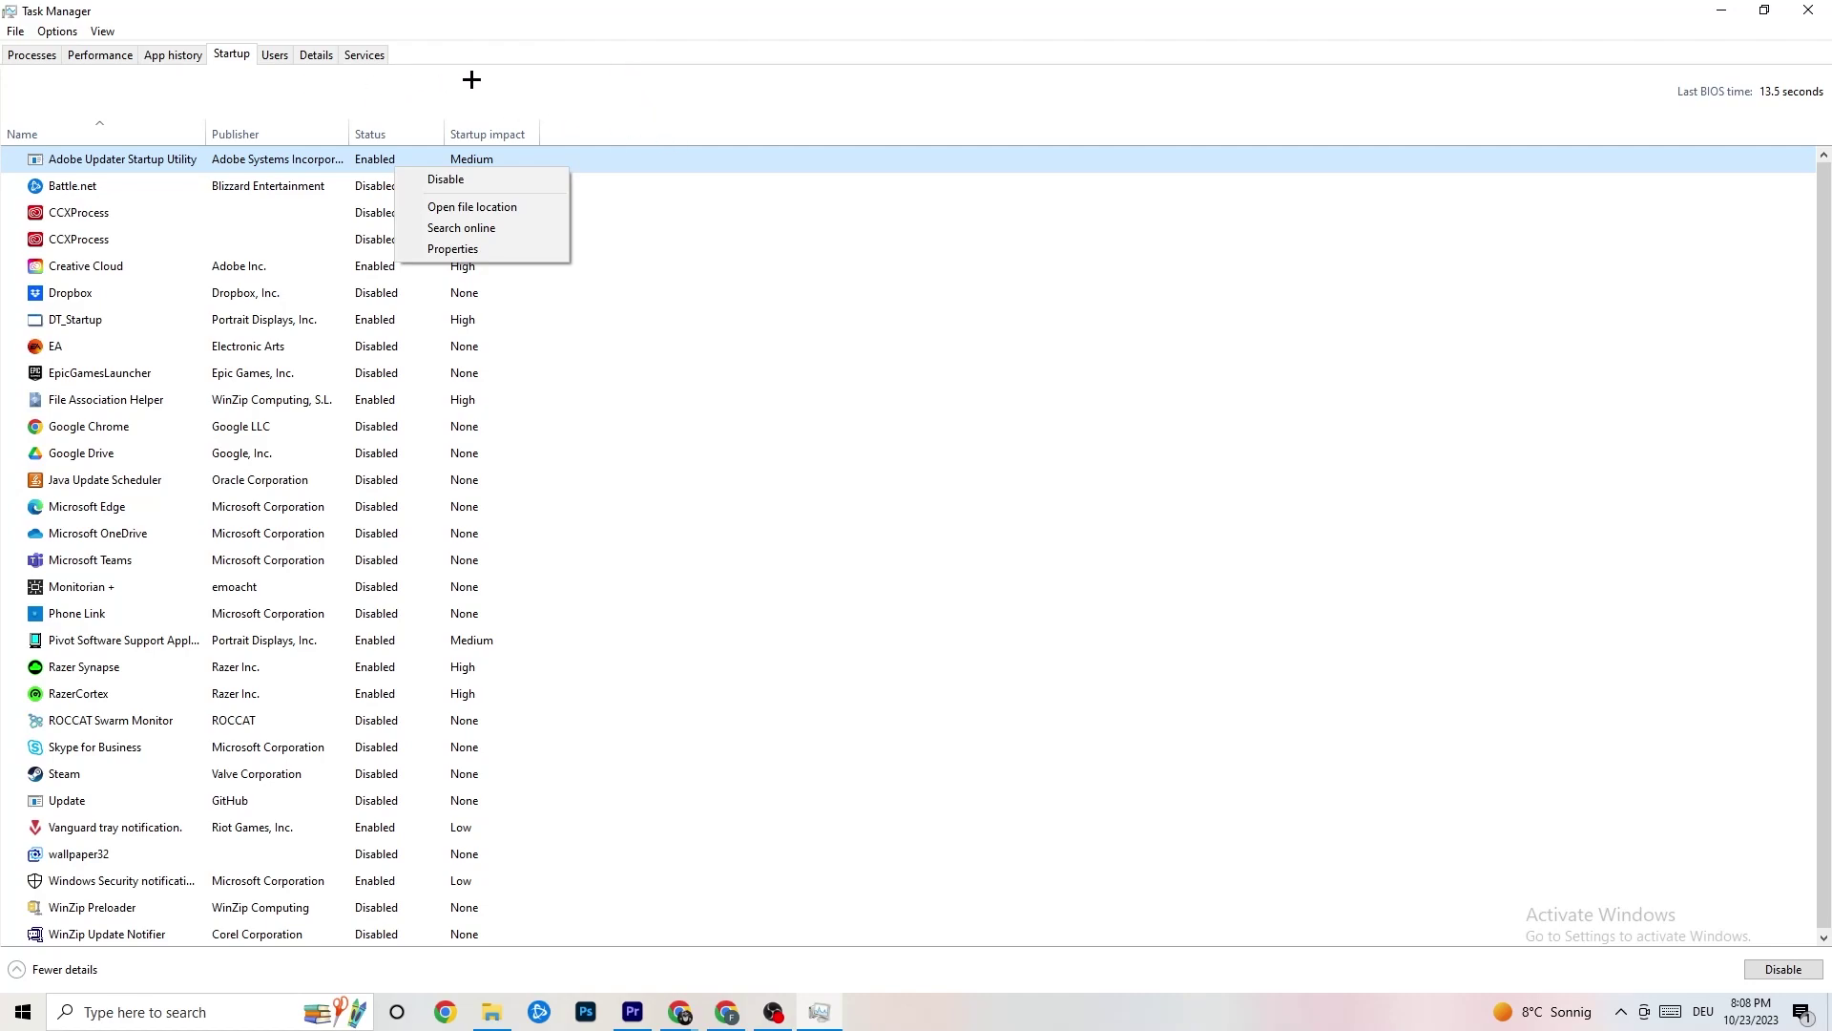
{"action": "left_click", "coordinate": [650, 5]}
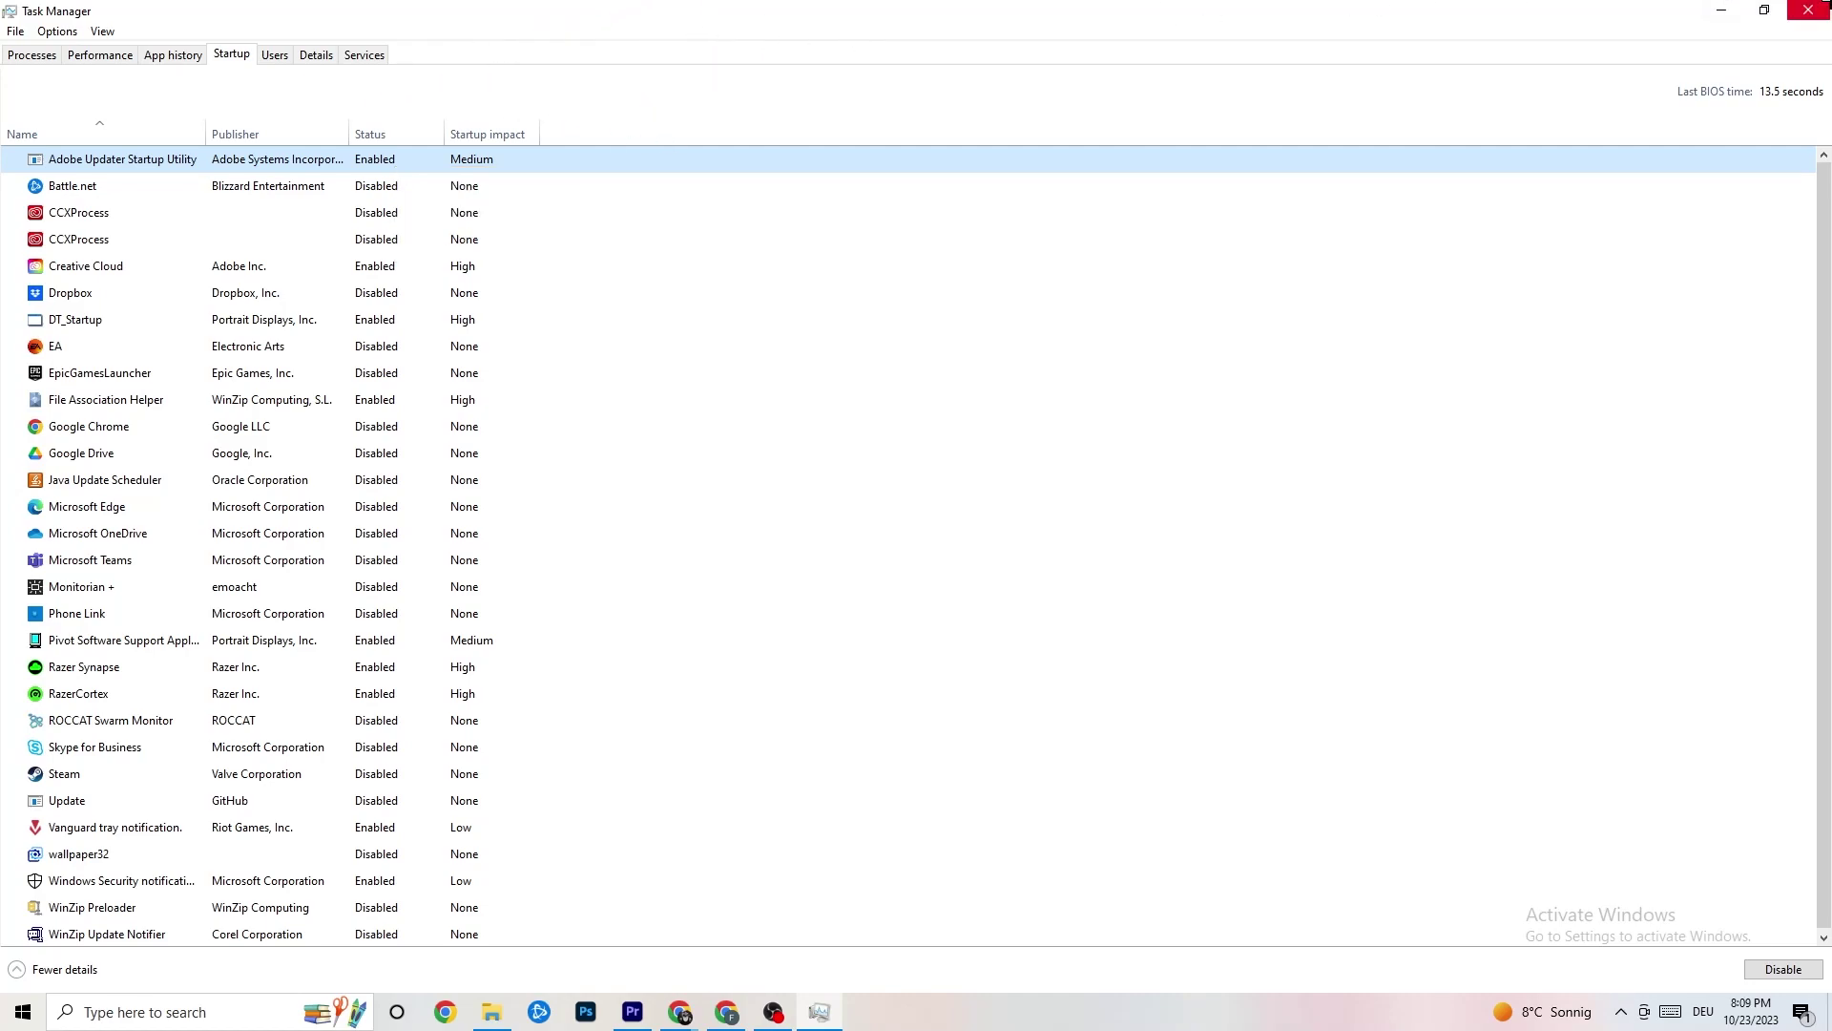
{"action": "left_click", "coordinate": [1808, 10]}
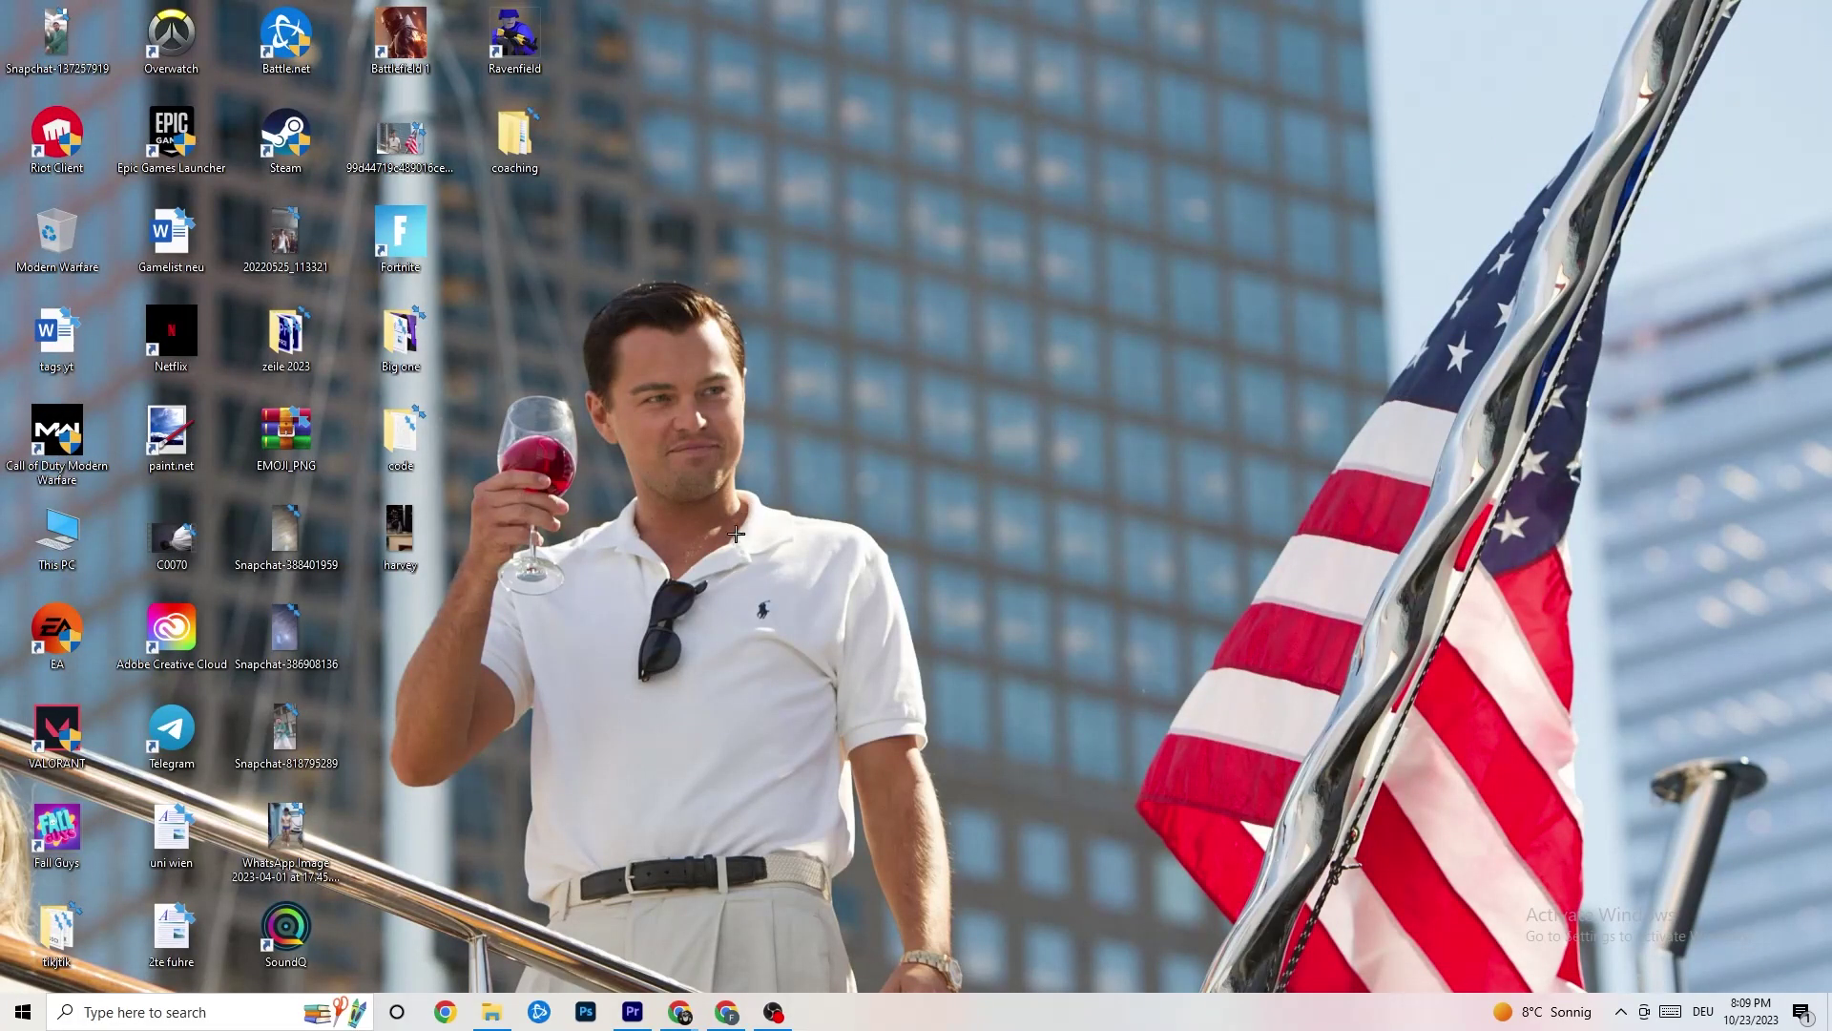
Open Windows Settings and go to the System display settings
{"action": "left_click", "coordinate": [23, 1012]}
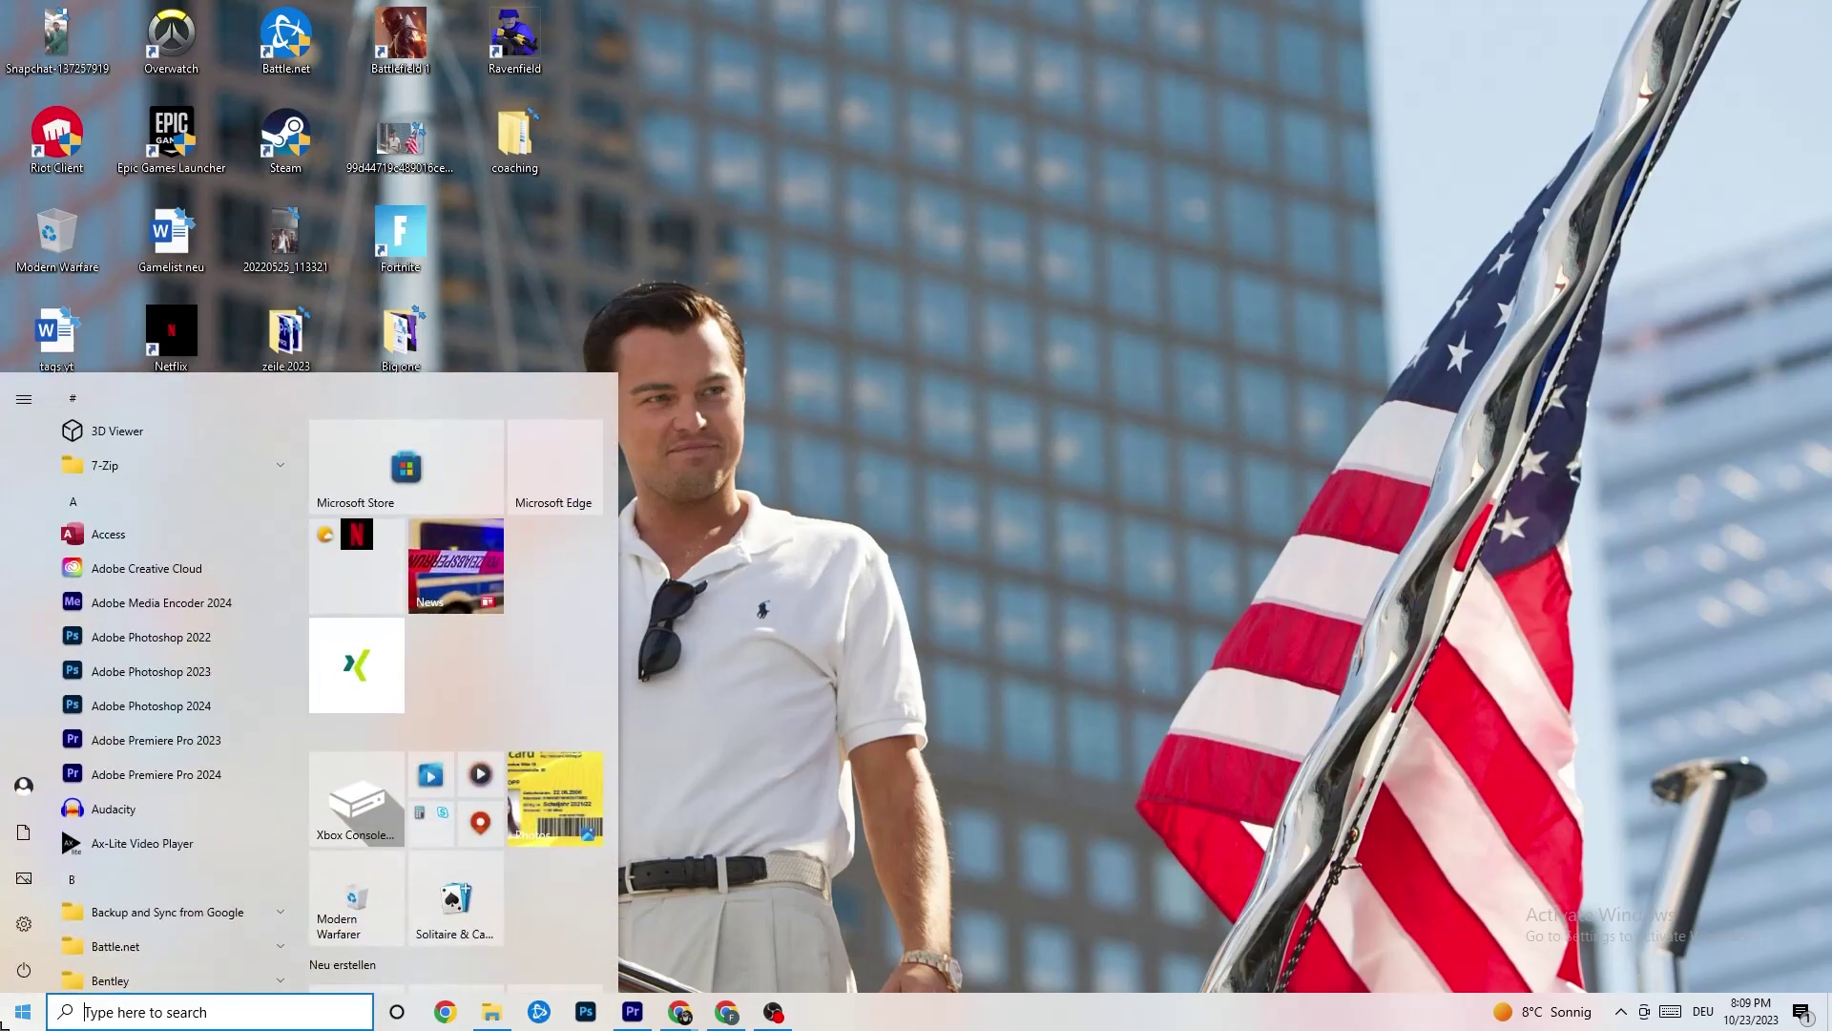
{"action": "left_click", "coordinate": [23, 926]}
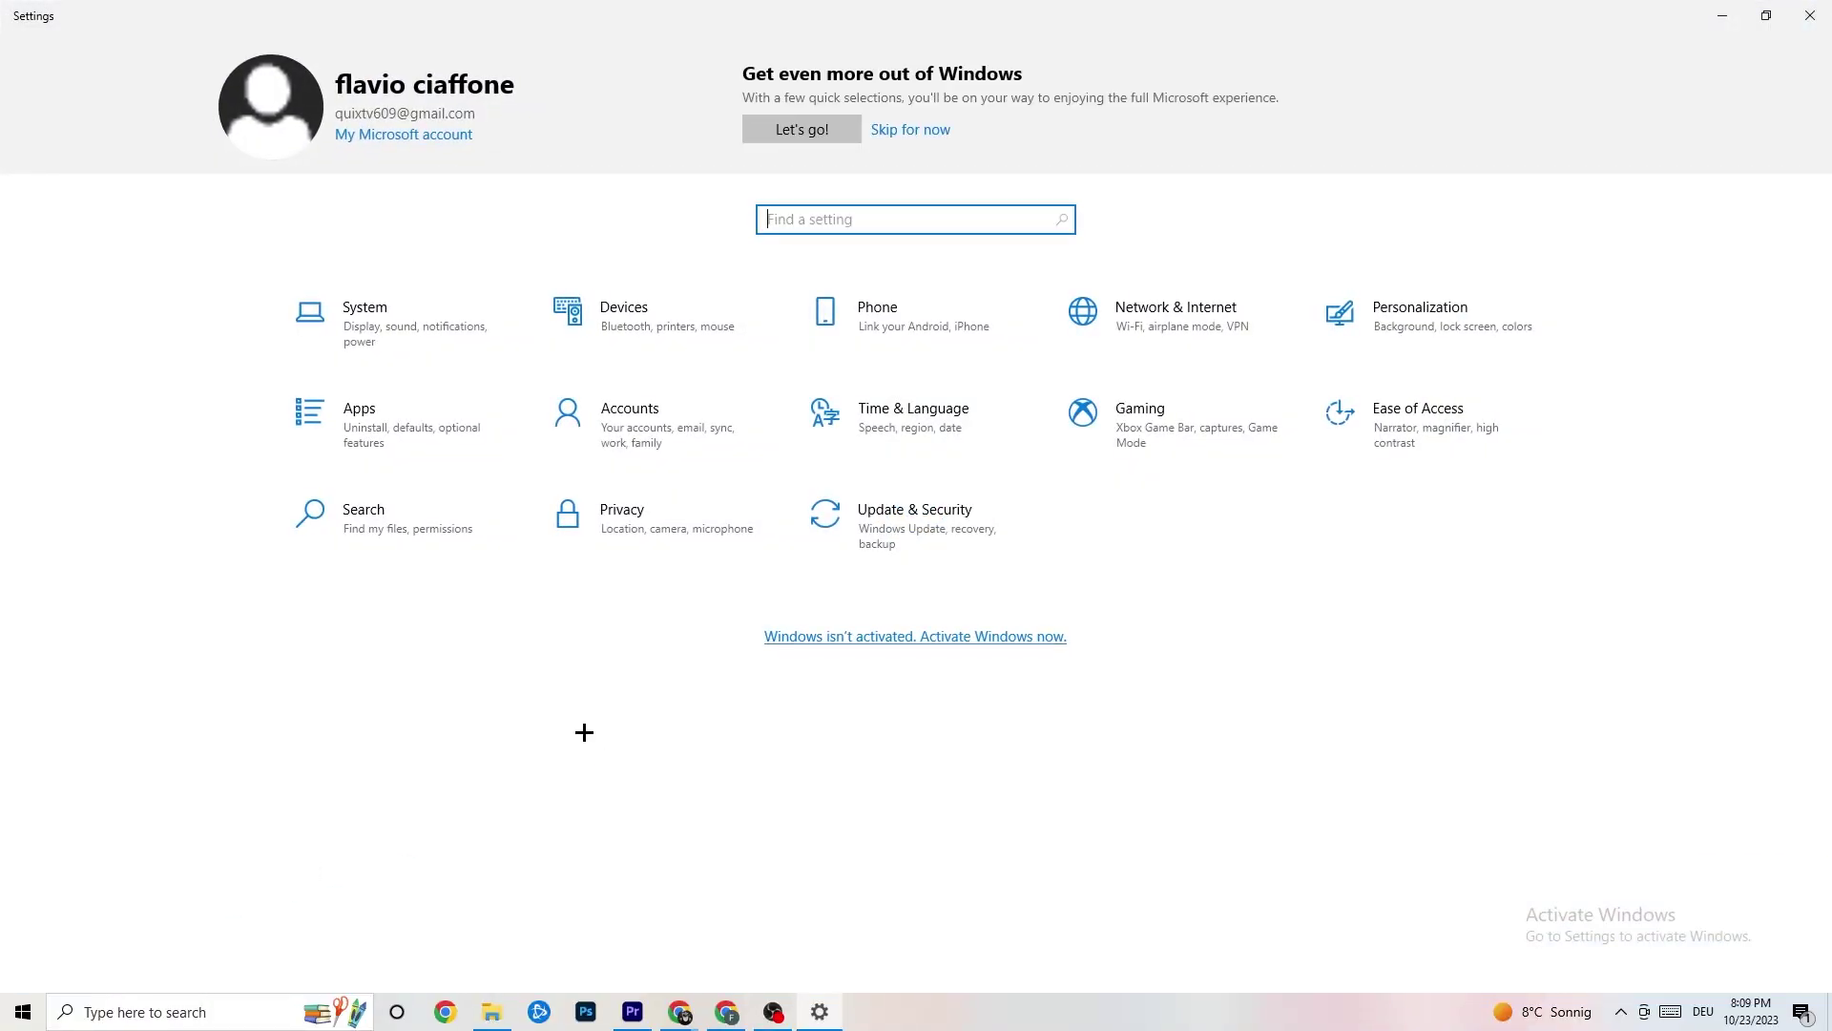
{"action": "left_click", "coordinate": [435, 333]}
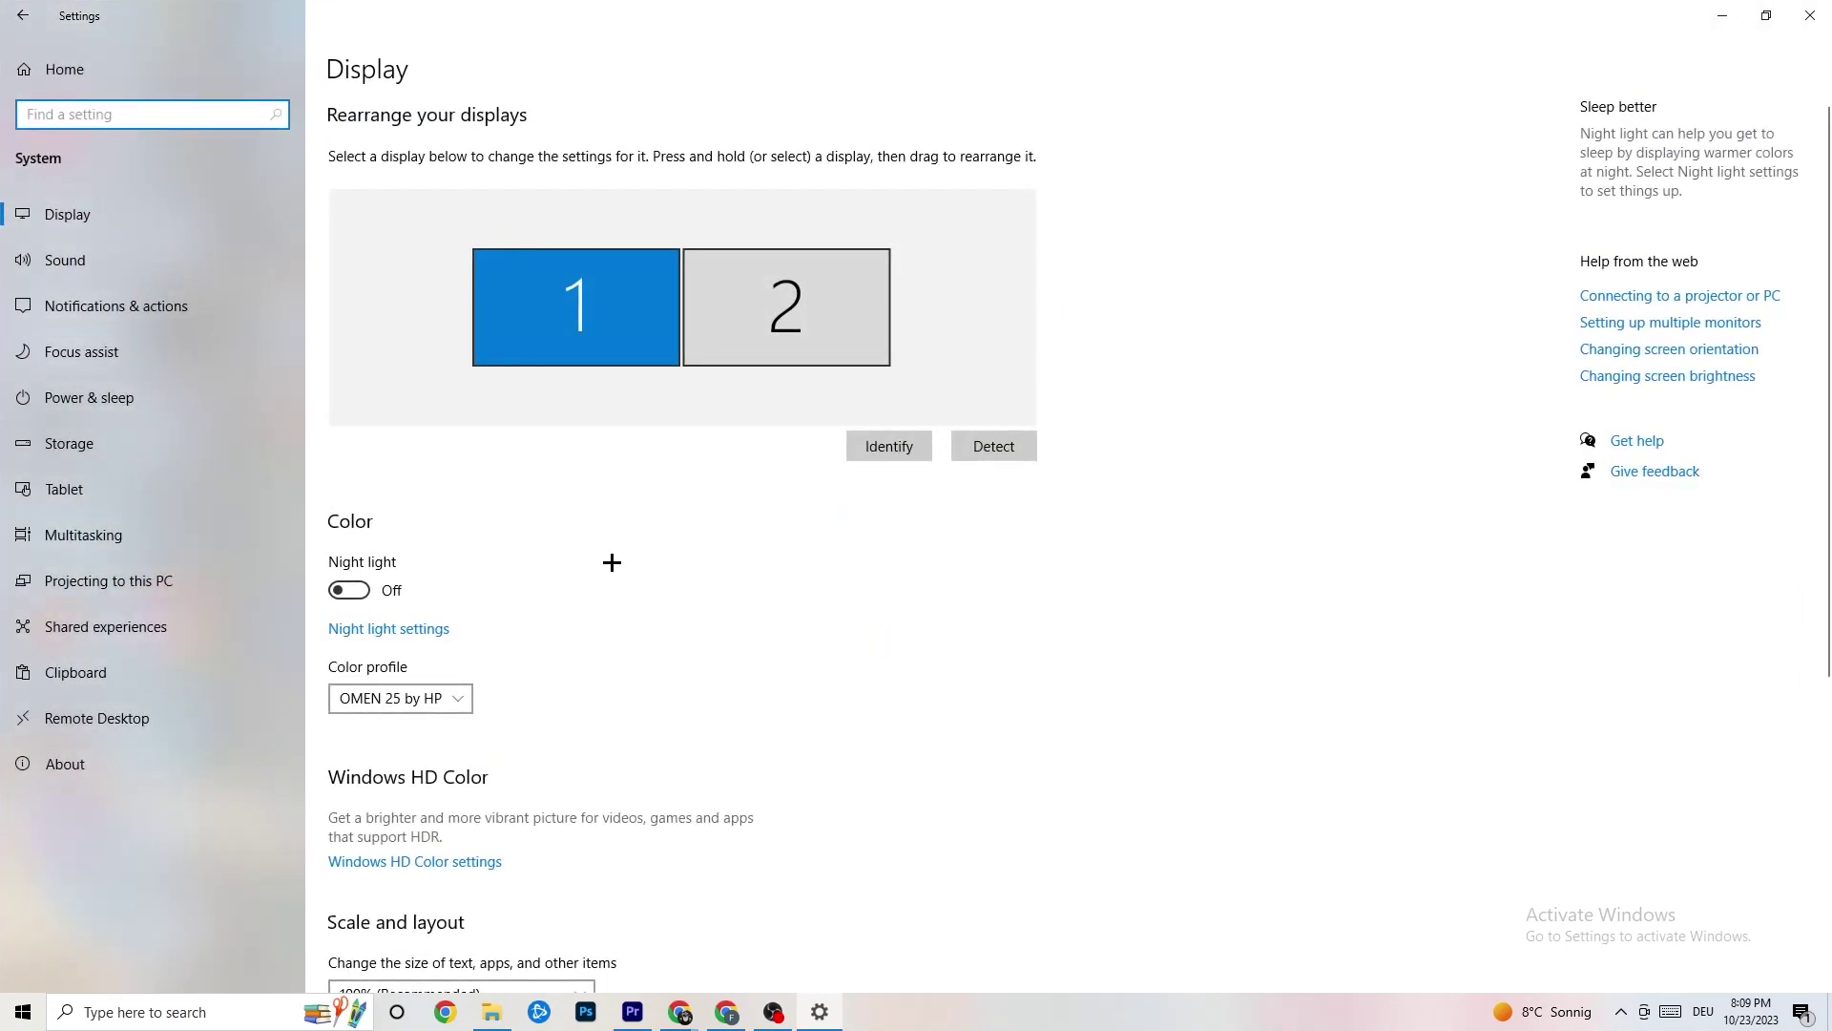
Examine the text and app scaling choices and the display resolution choices for display 1
{"action": "scroll", "coordinate": [1029, 353], "scroll_direction": "down", "scroll_amount": 5}
{"action": "scroll", "coordinate": [1031, 372], "scroll_direction": "up", "scroll_amount": 5}
{"action": "scroll", "coordinate": [778, 399], "scroll_direction": "down", "scroll_amount": 5}
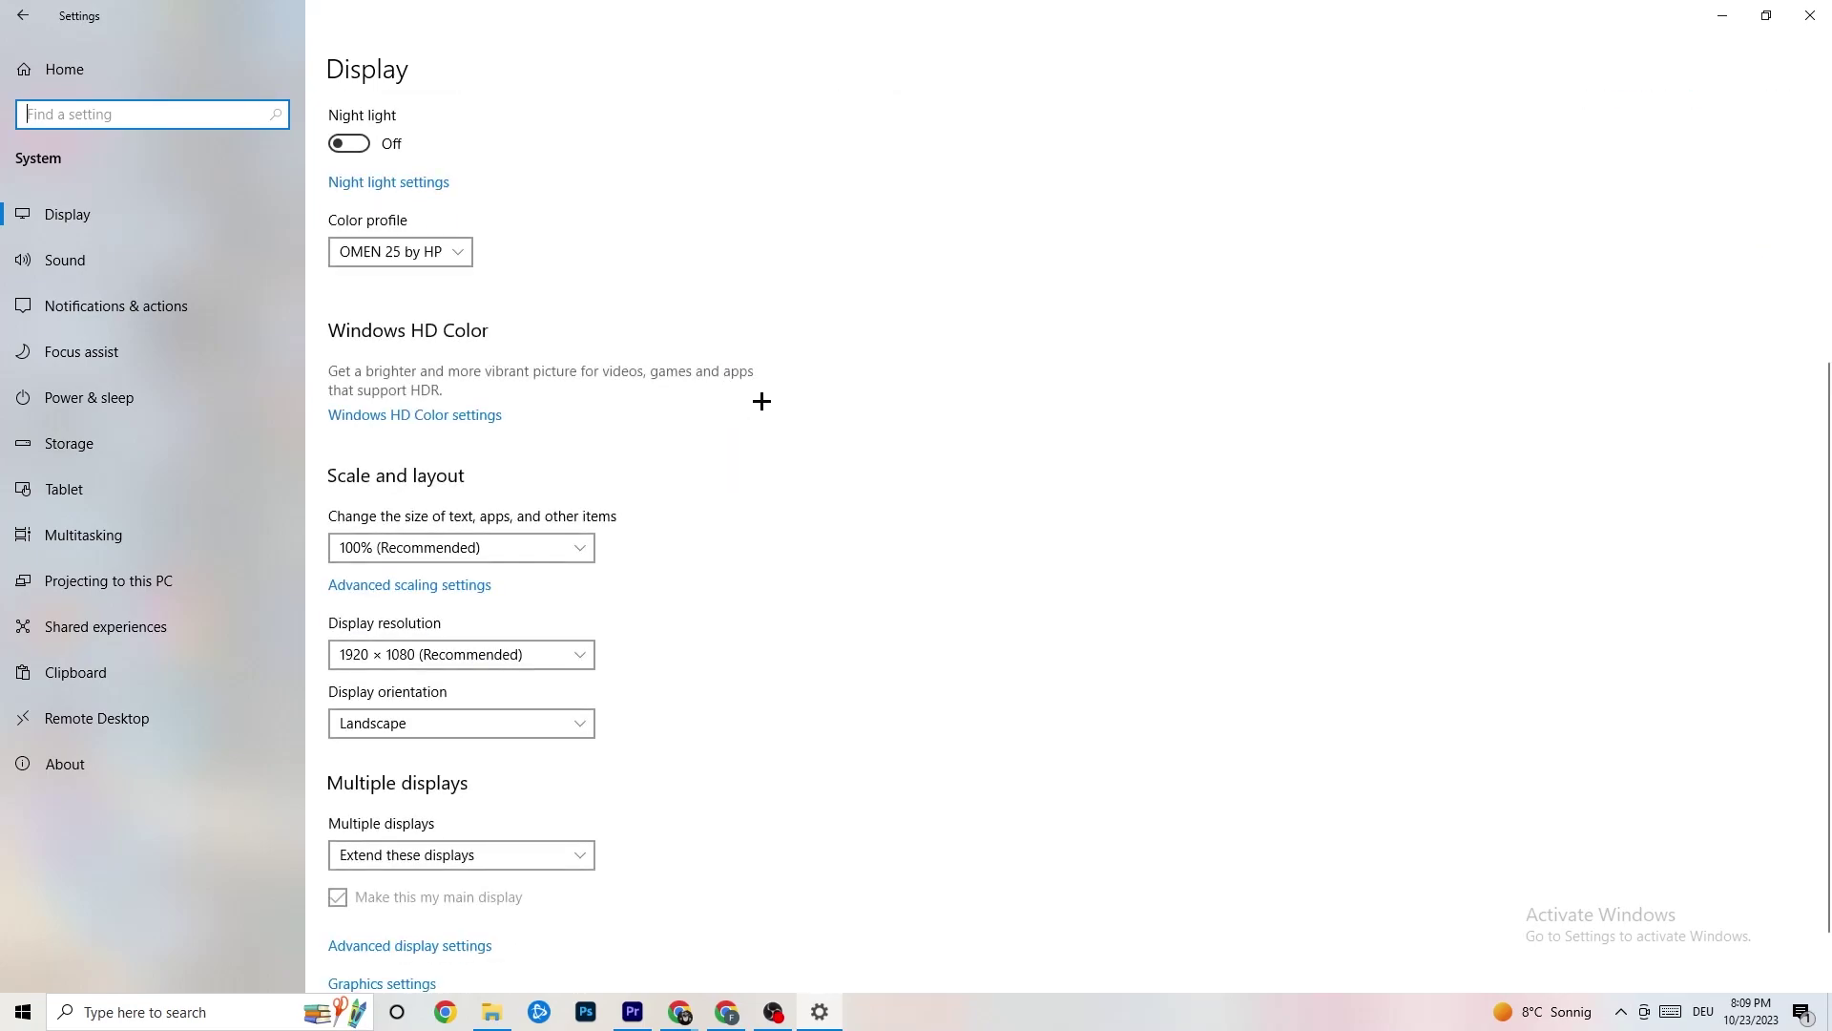
{"action": "left_click", "coordinate": [573, 546]}
{"action": "left_click", "coordinate": [554, 477]}
{"action": "left_click", "coordinate": [469, 558]}
{"action": "left_click", "coordinate": [810, 491]}
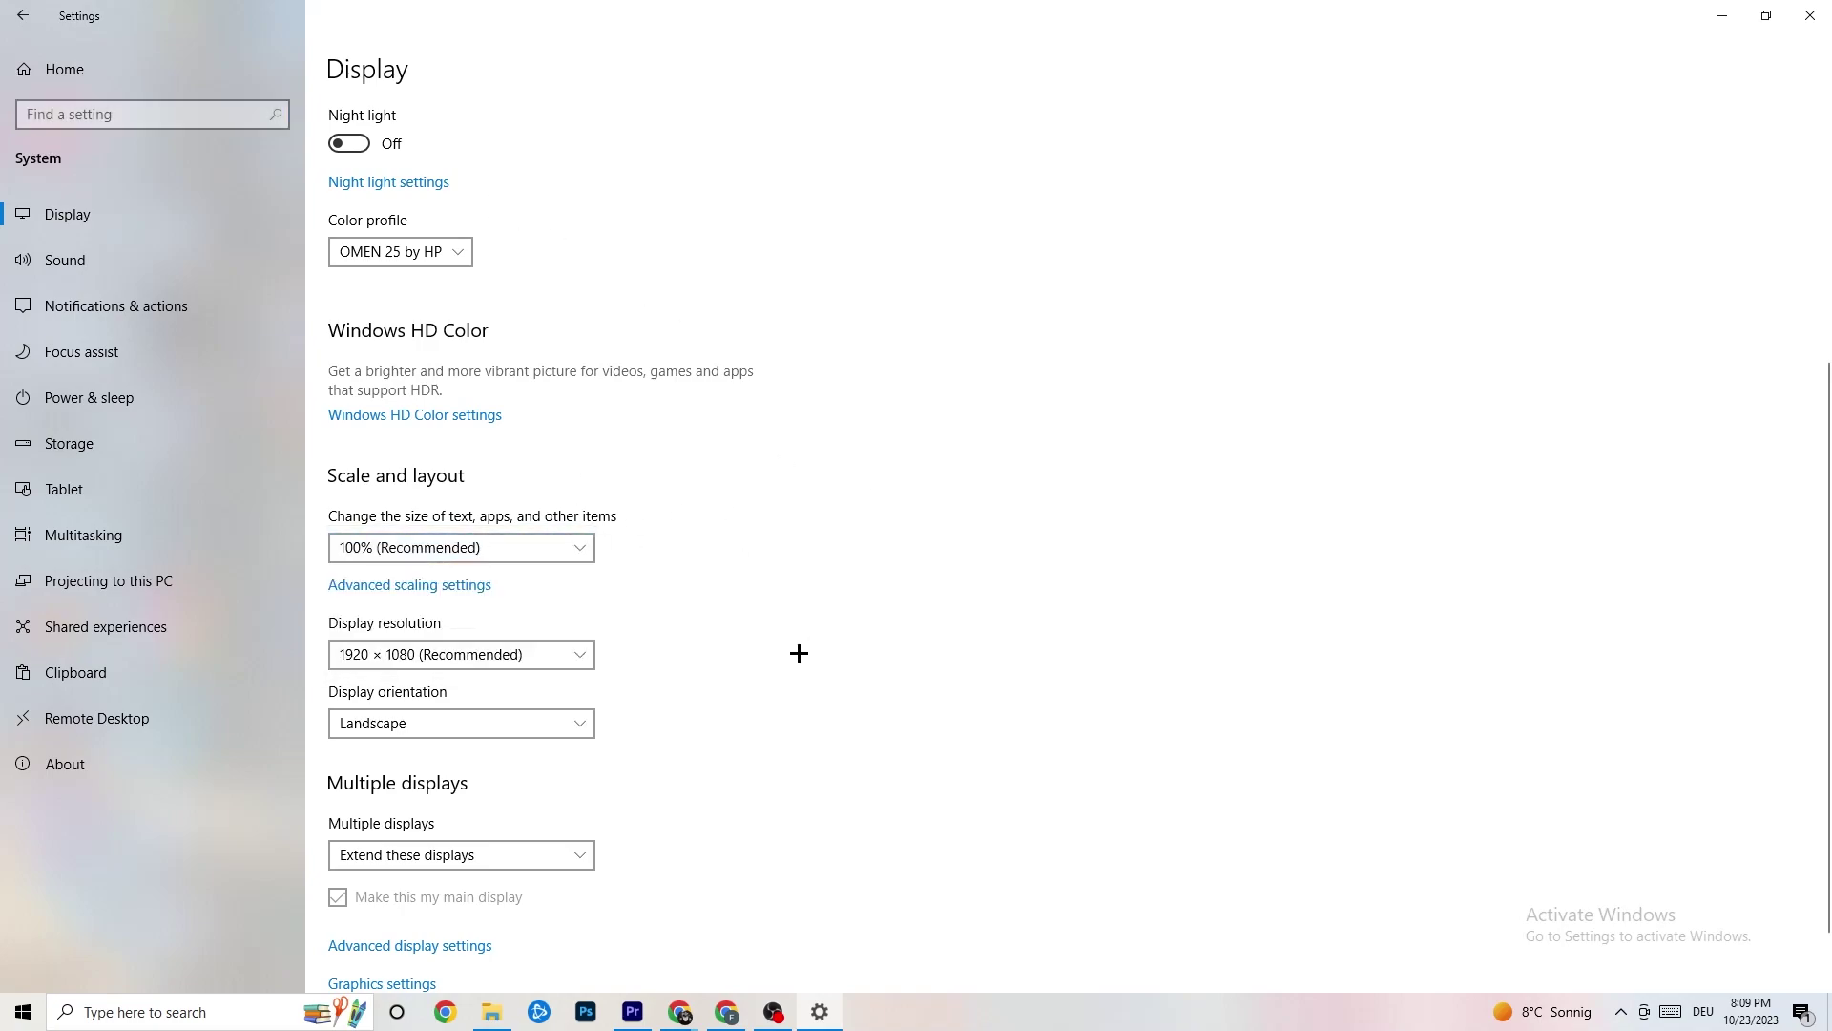
{"action": "left_click", "coordinate": [549, 664]}
{"action": "left_click", "coordinate": [814, 573]}
{"action": "scroll", "coordinate": [785, 548], "scroll_direction": "down", "scroll_amount": 1}
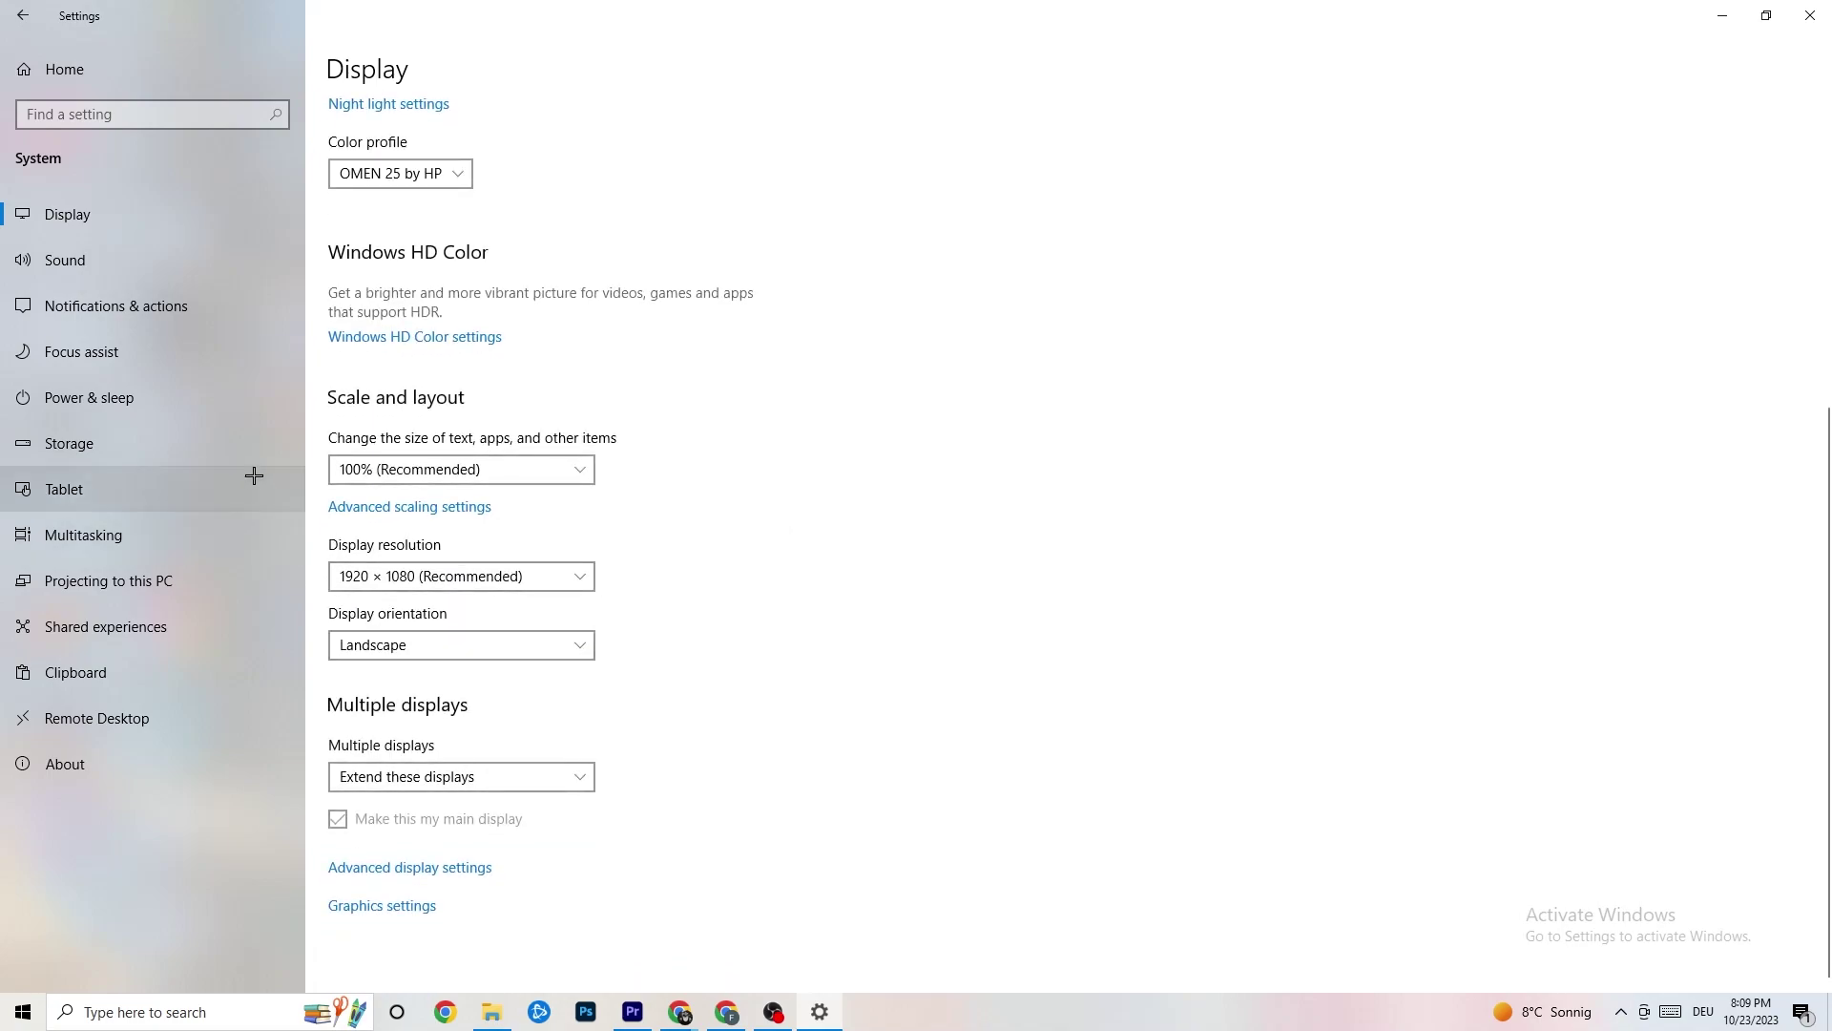
Check the available power plans through the additional power settings of Power & sleep and close Power Options
{"action": "left_click", "coordinate": [187, 393]}
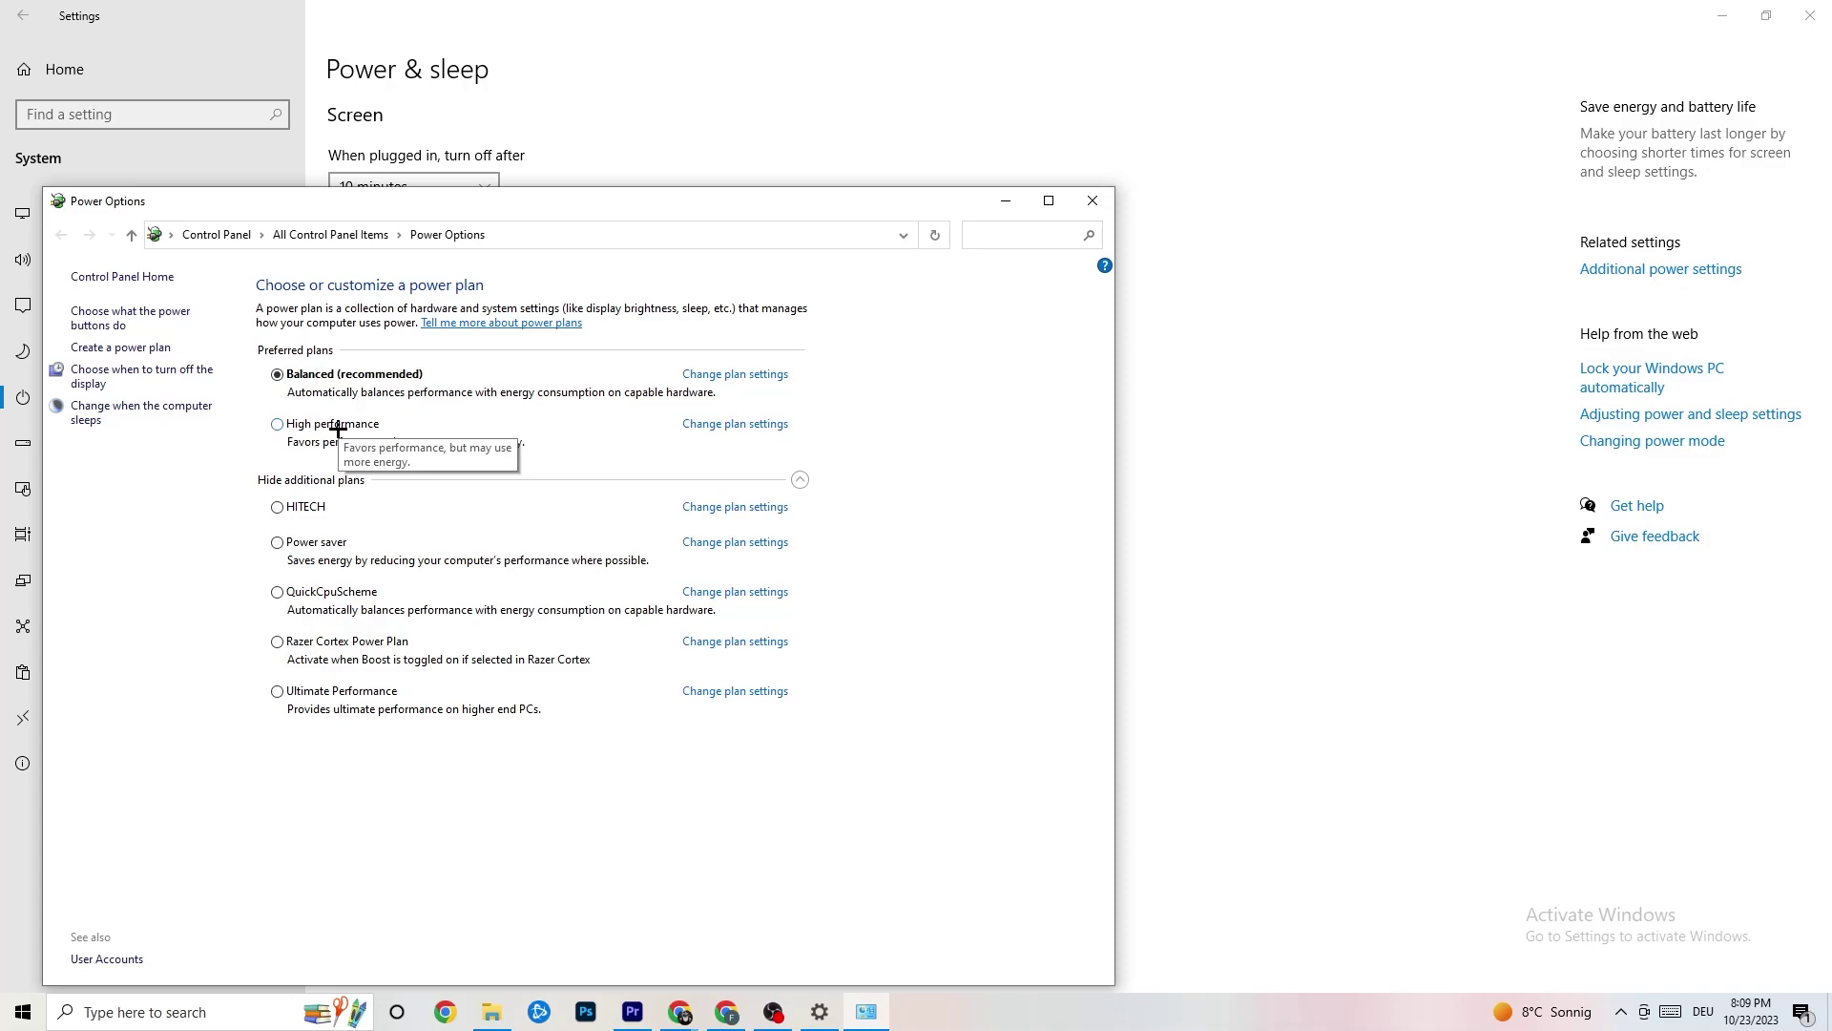
{"action": "left_click", "coordinate": [1092, 204]}
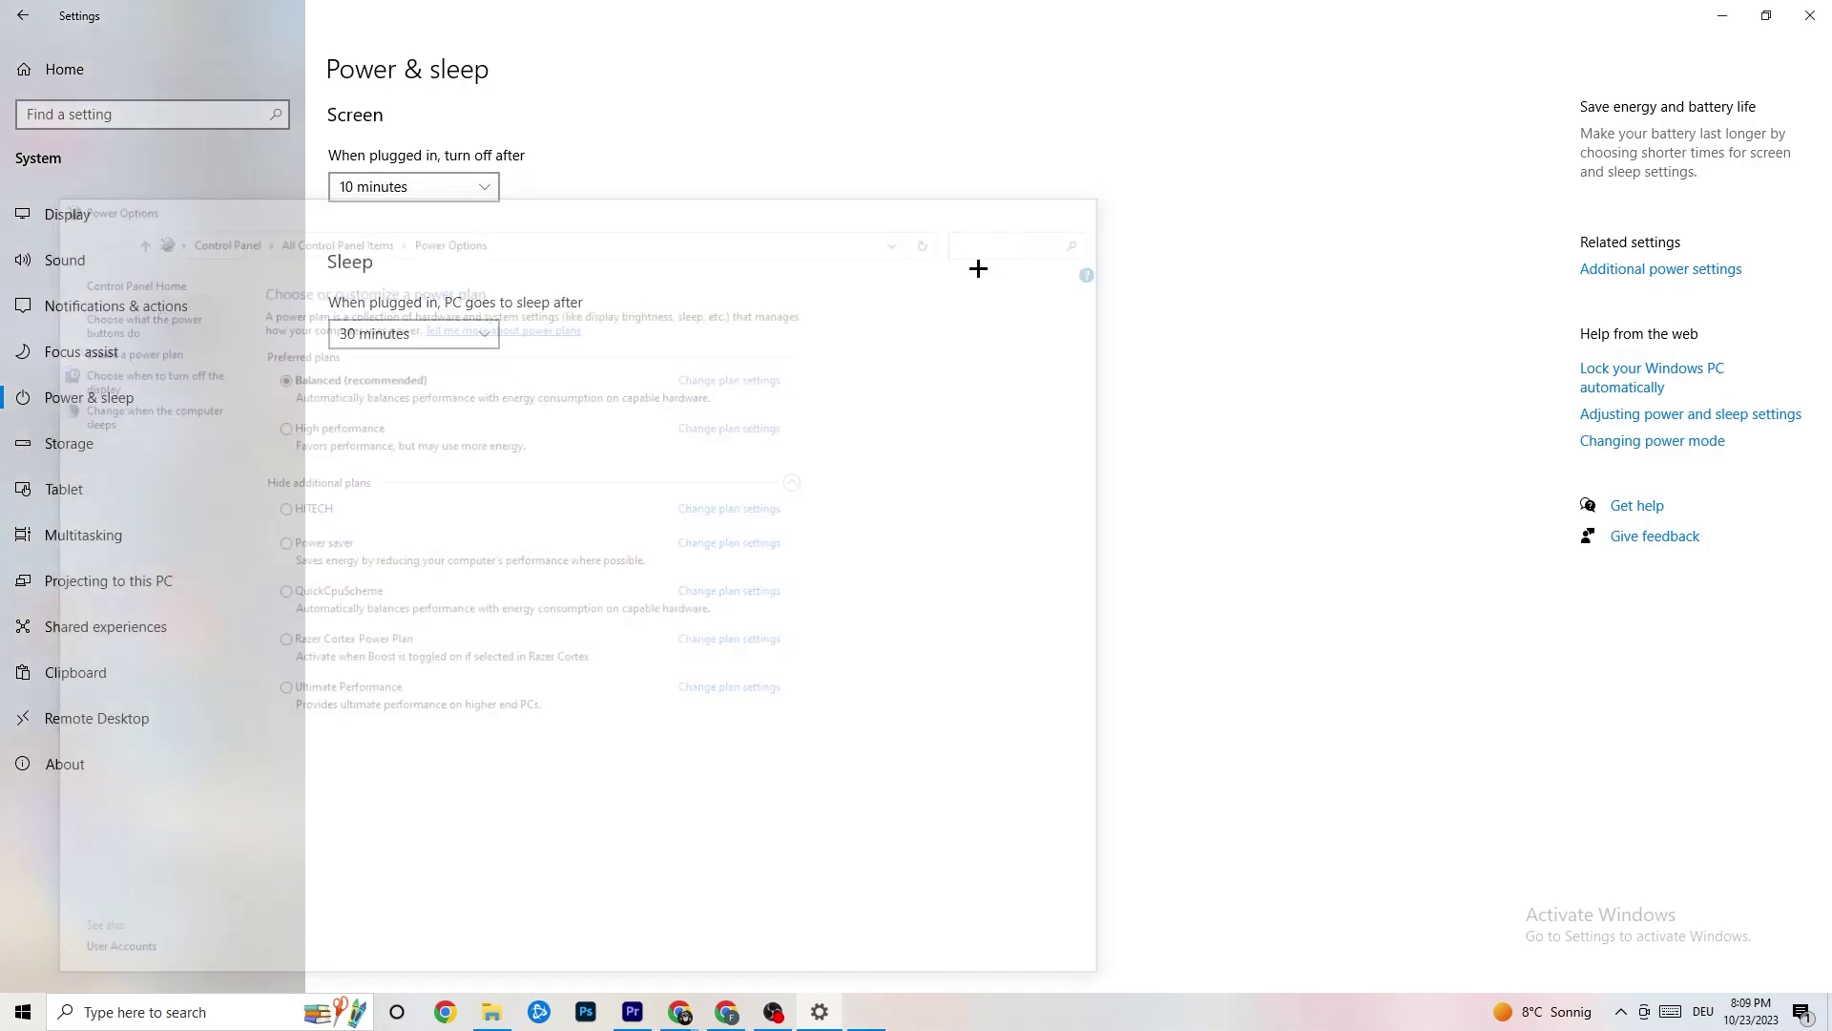
Check how often Storage Sense can run in its configuration under Storage, and return to the Settings home page
{"action": "left_click", "coordinate": [118, 455]}
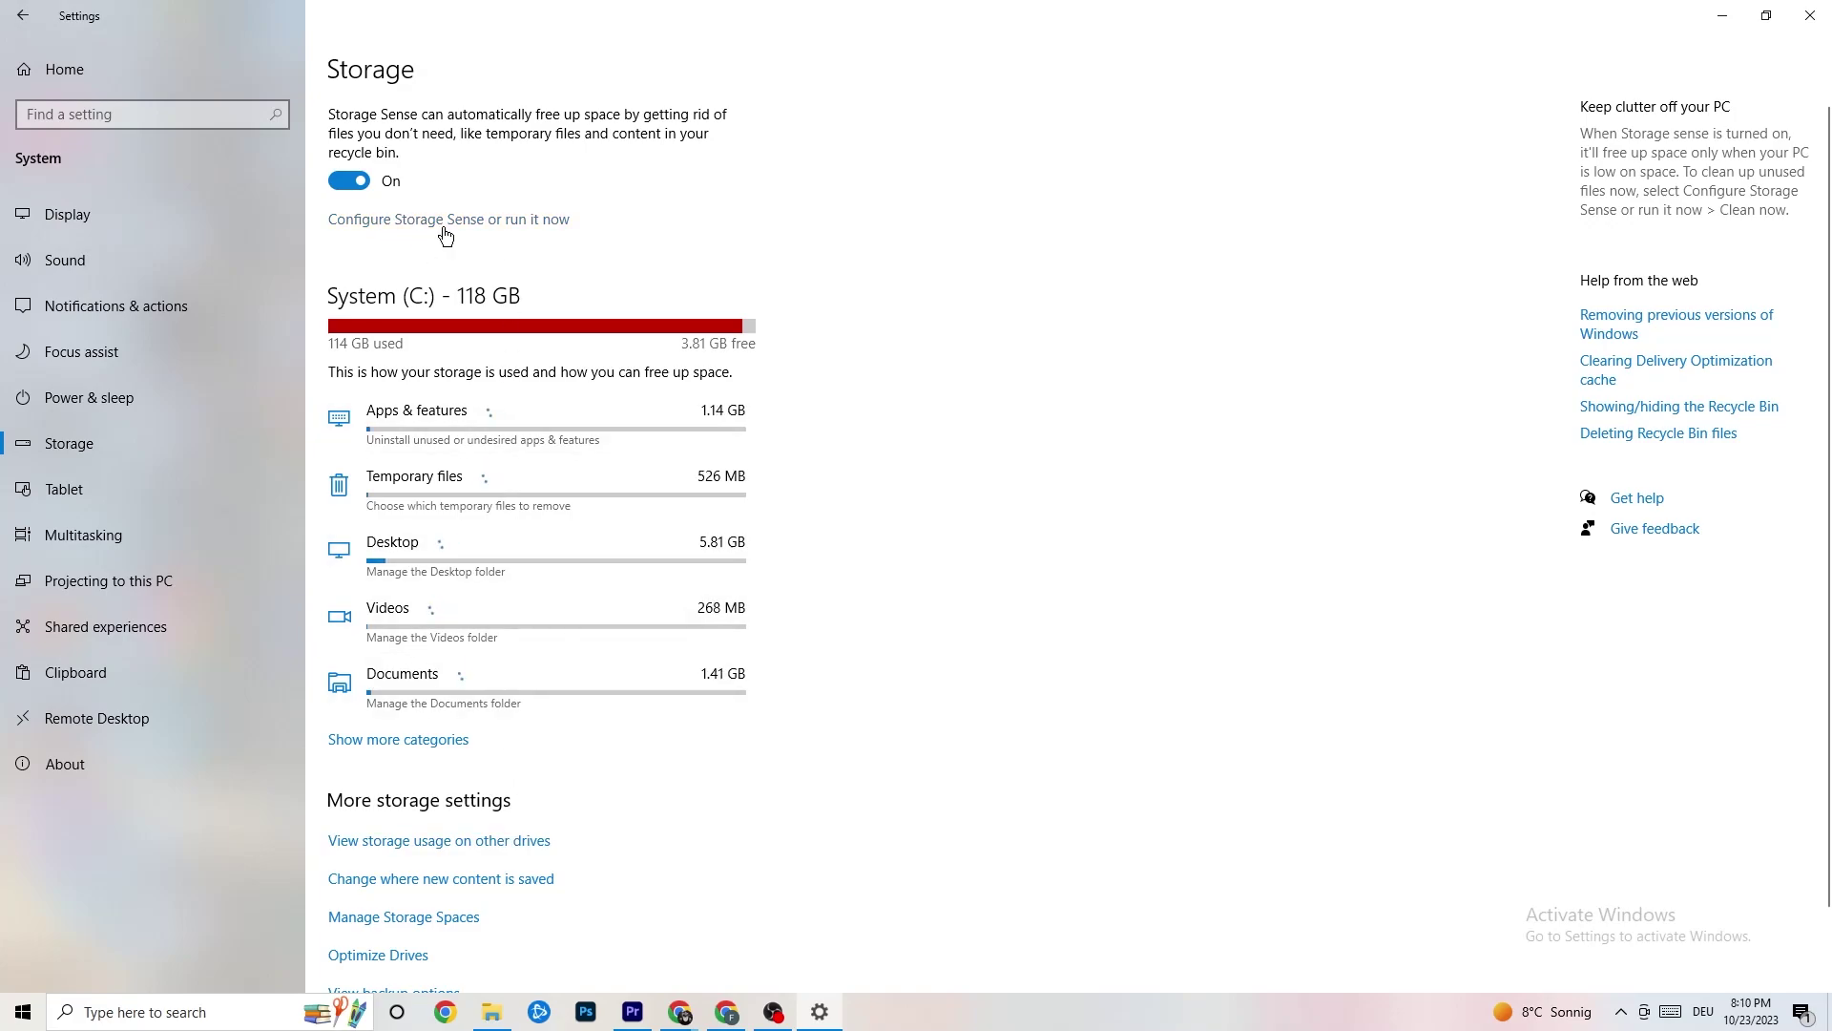
{"action": "left_click", "coordinate": [515, 224]}
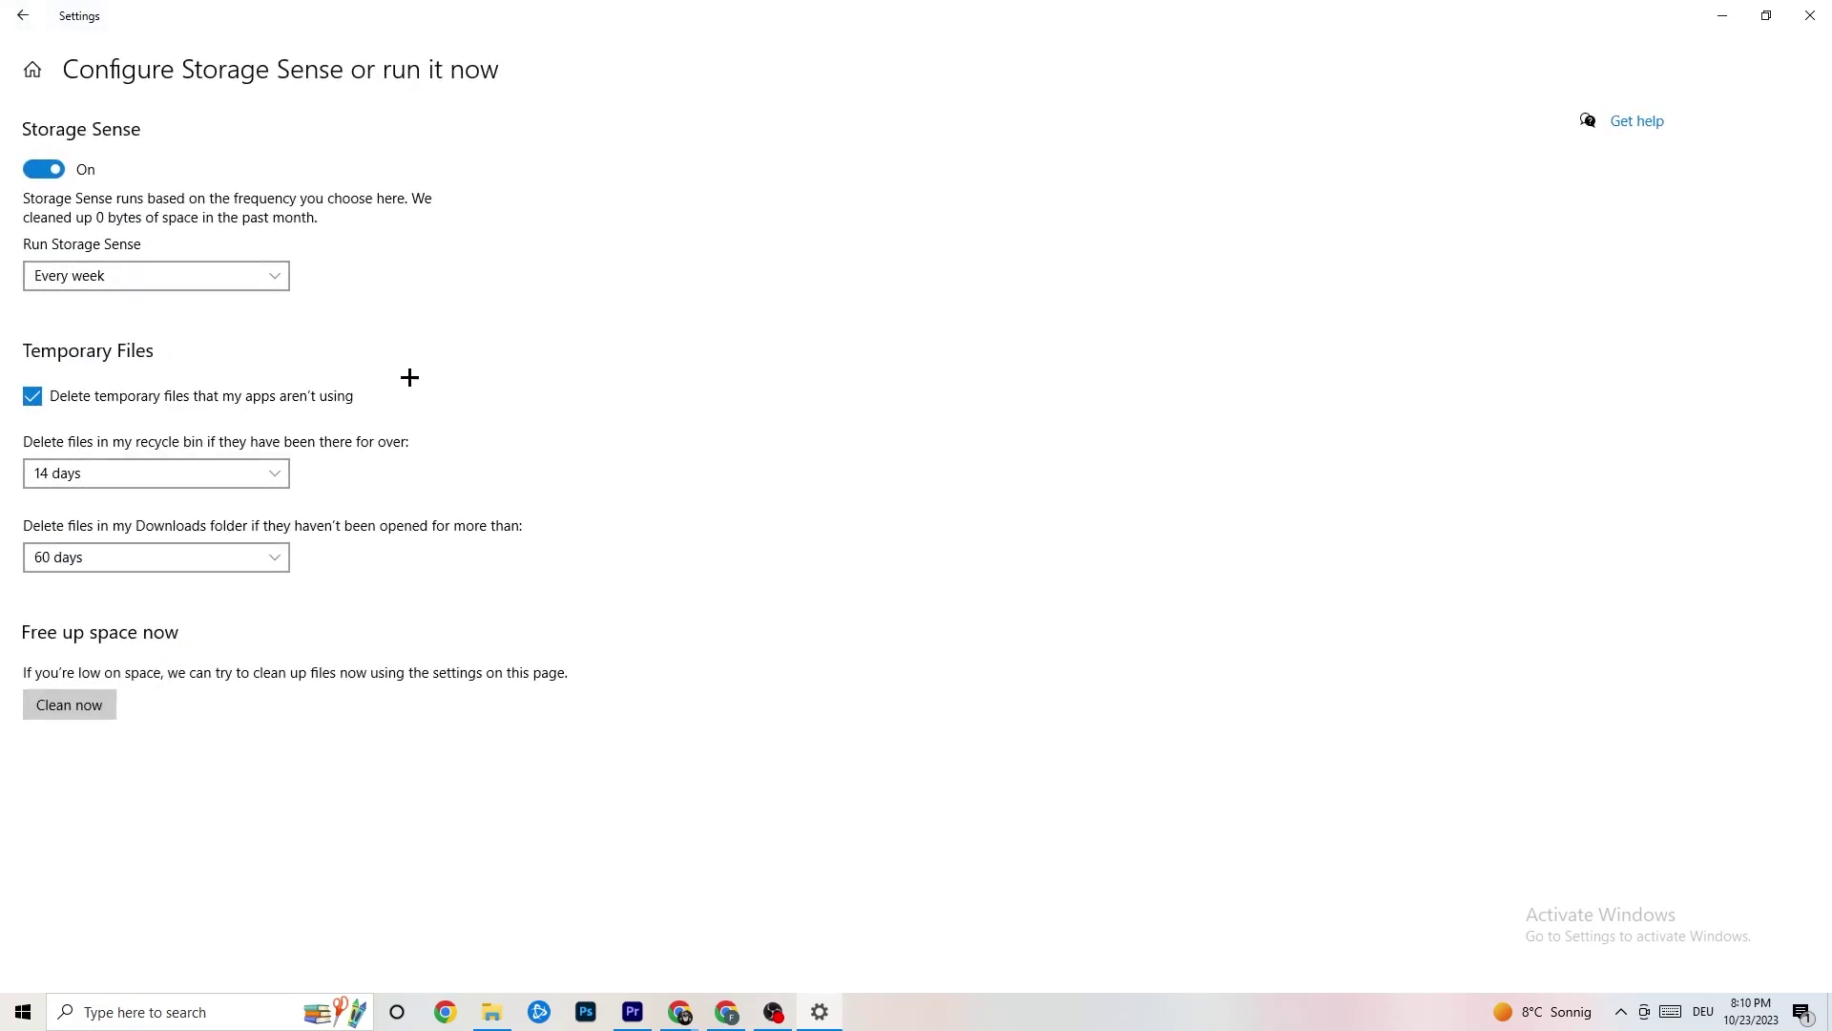
{"action": "left_click", "coordinate": [229, 276]}
{"action": "left_click", "coordinate": [570, 271]}
{"action": "left_click", "coordinate": [29, 19]}
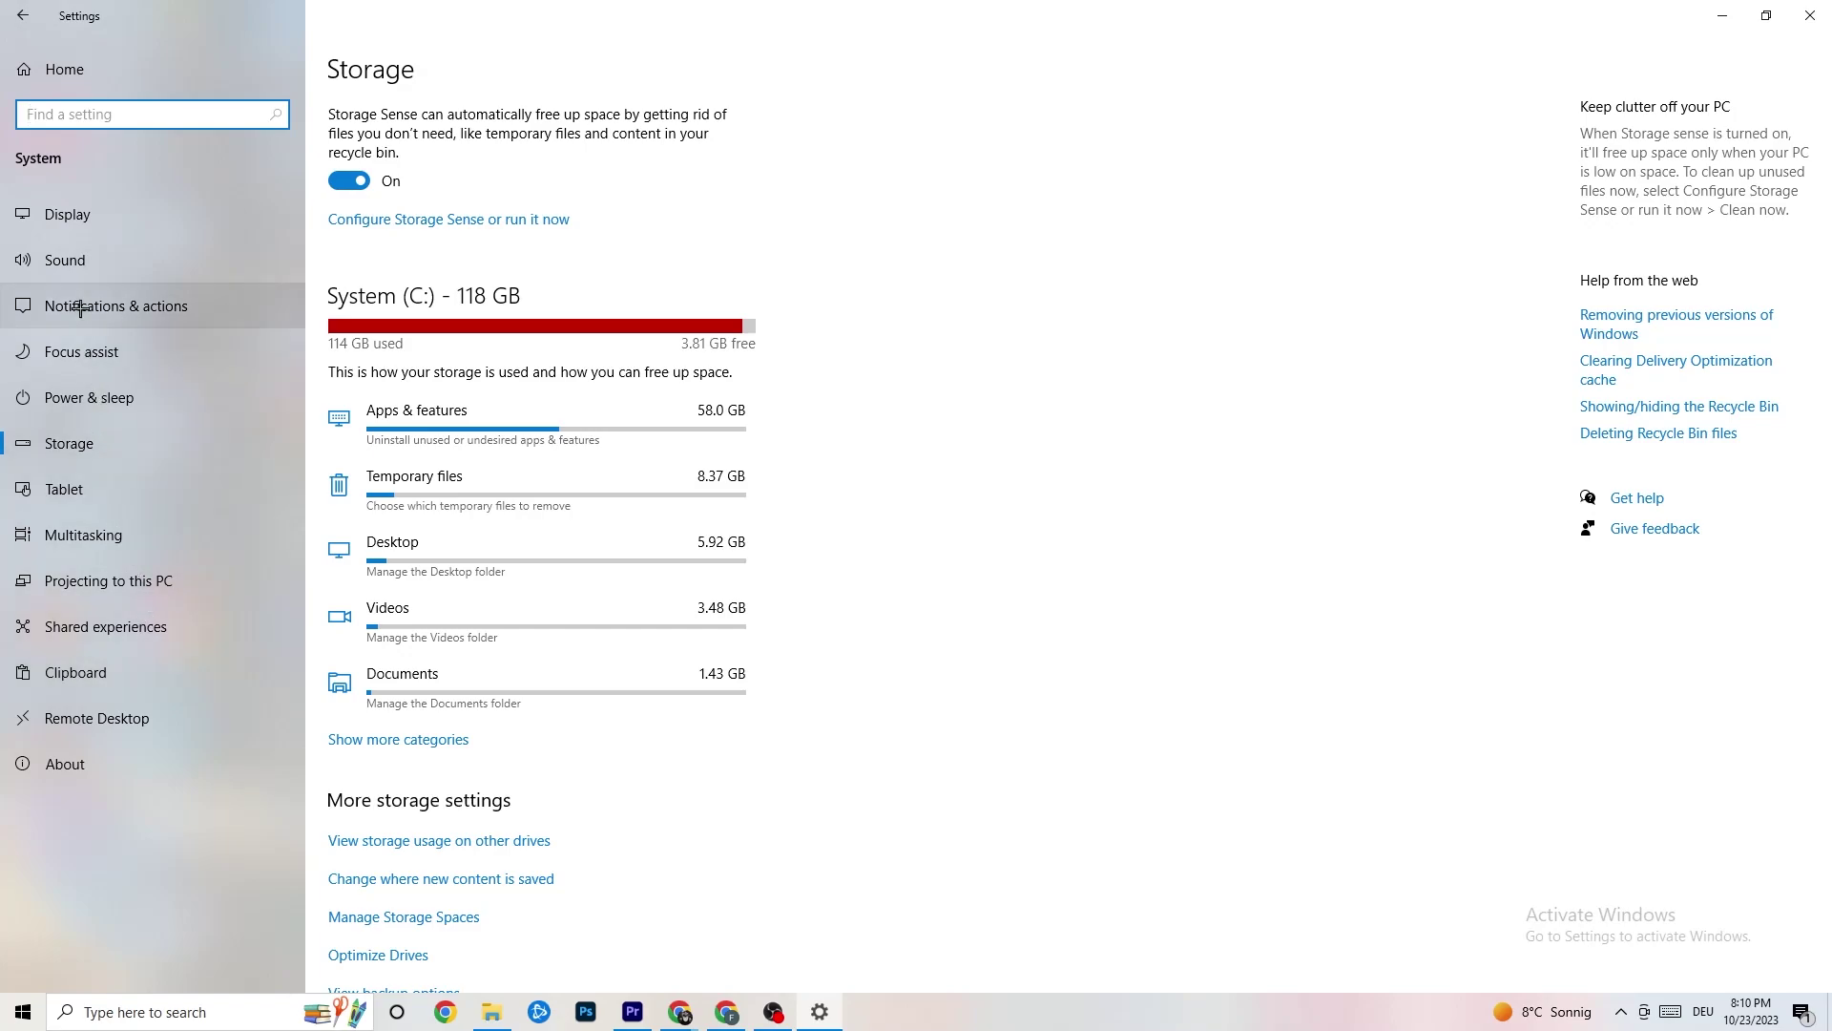
{"action": "left_click", "coordinate": [21, 15]}
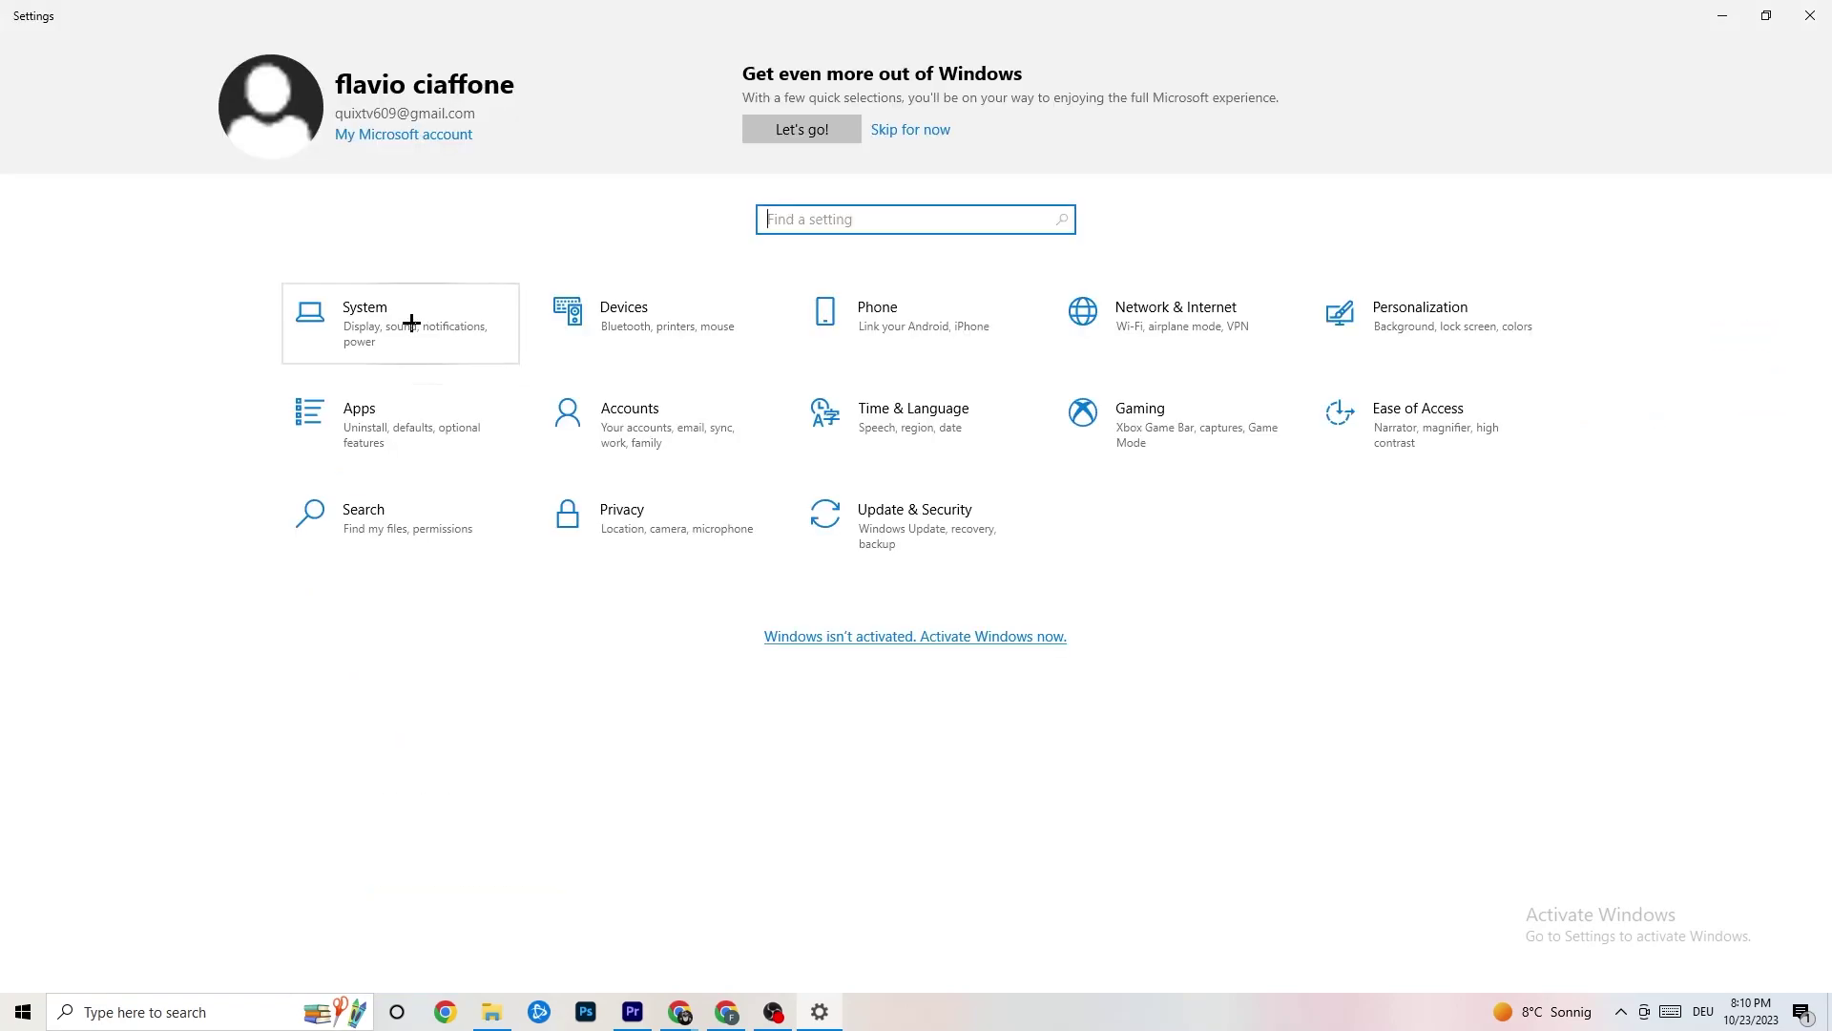
Review the Xbox Game Bar, Captures and Game Mode pages of the Gaming settings, and return to the Settings home page
{"action": "left_click", "coordinate": [1188, 446]}
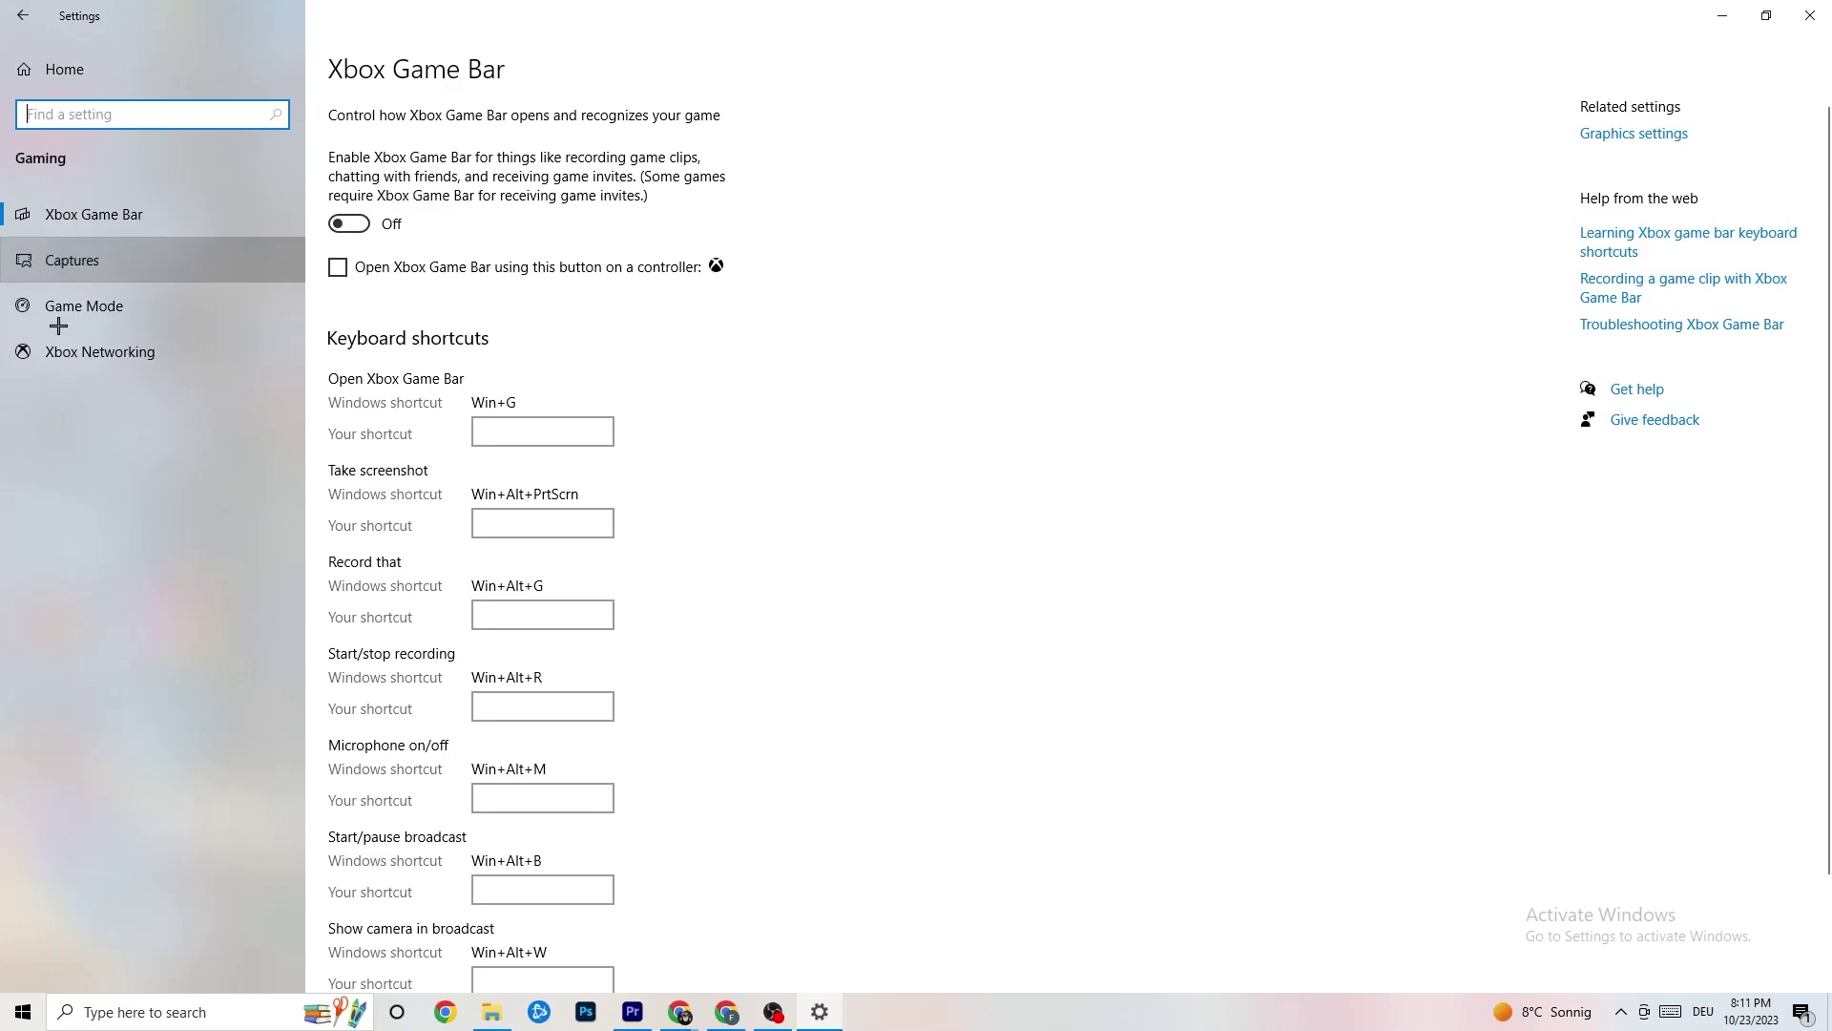
{"action": "left_click", "coordinate": [181, 260]}
{"action": "scroll", "coordinate": [637, 399], "scroll_direction": "down", "scroll_amount": 3}
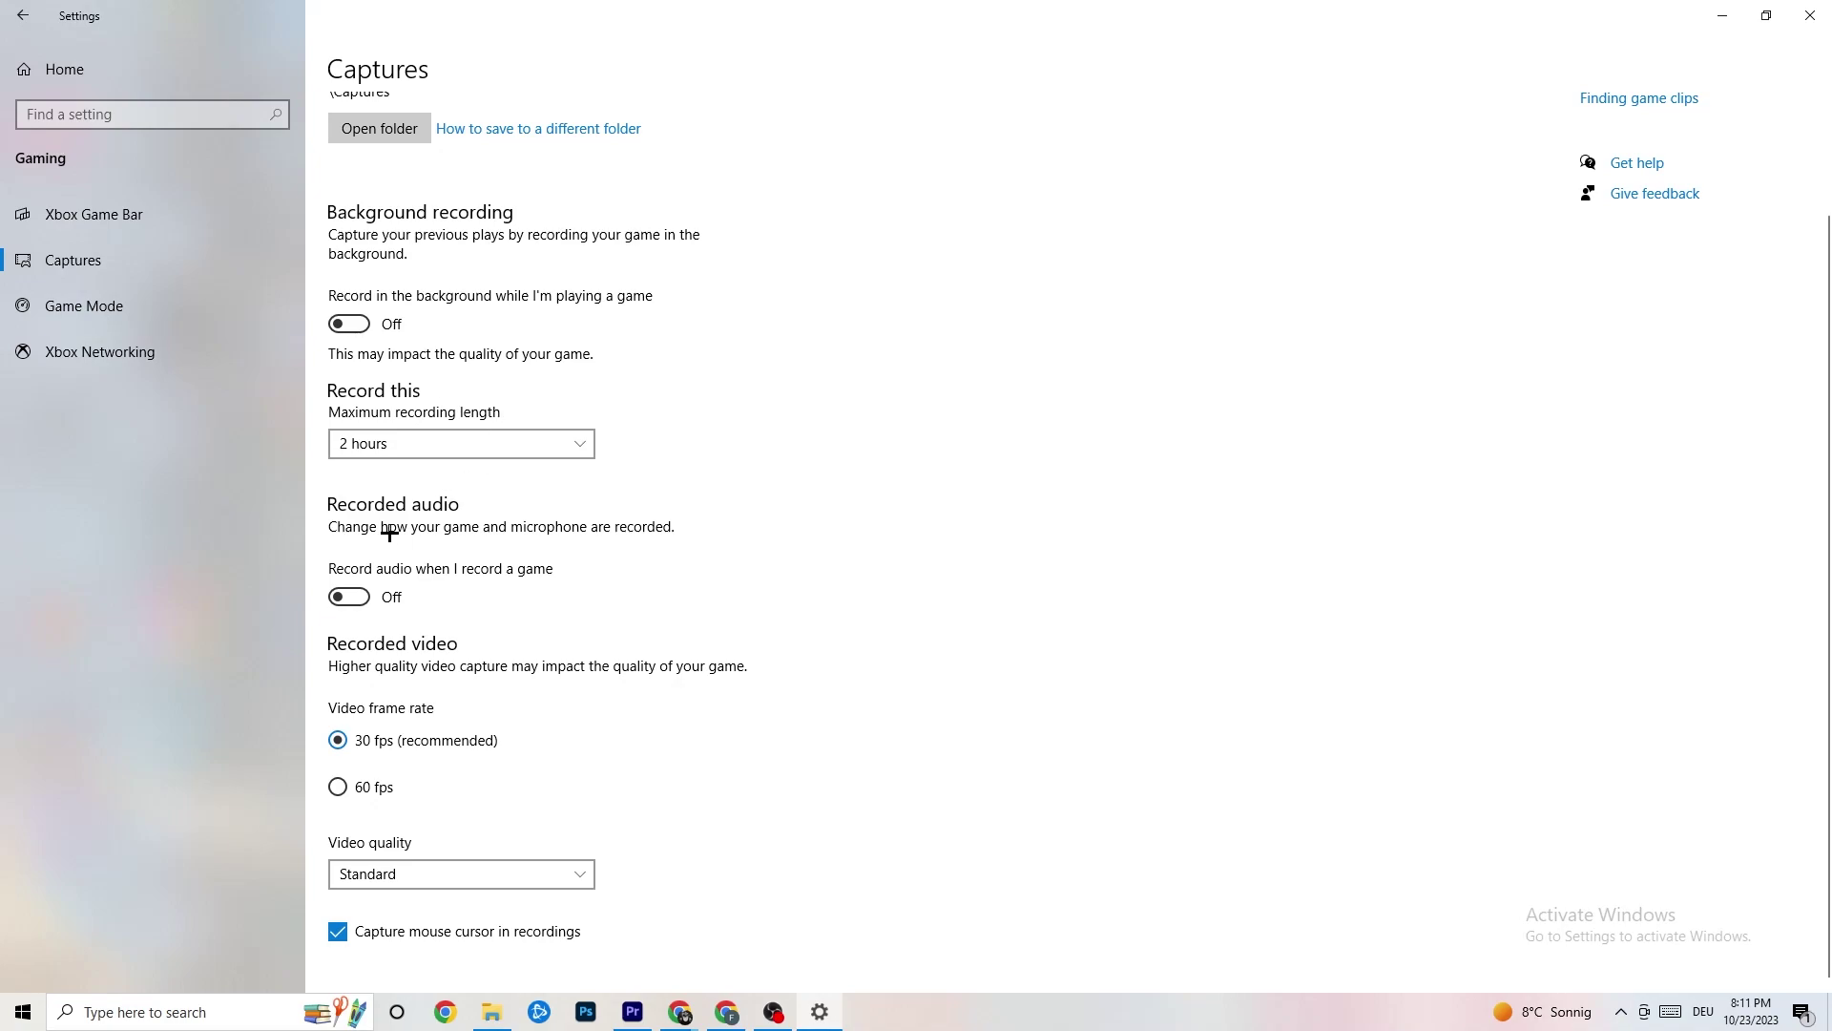
{"action": "left_click", "coordinate": [122, 301]}
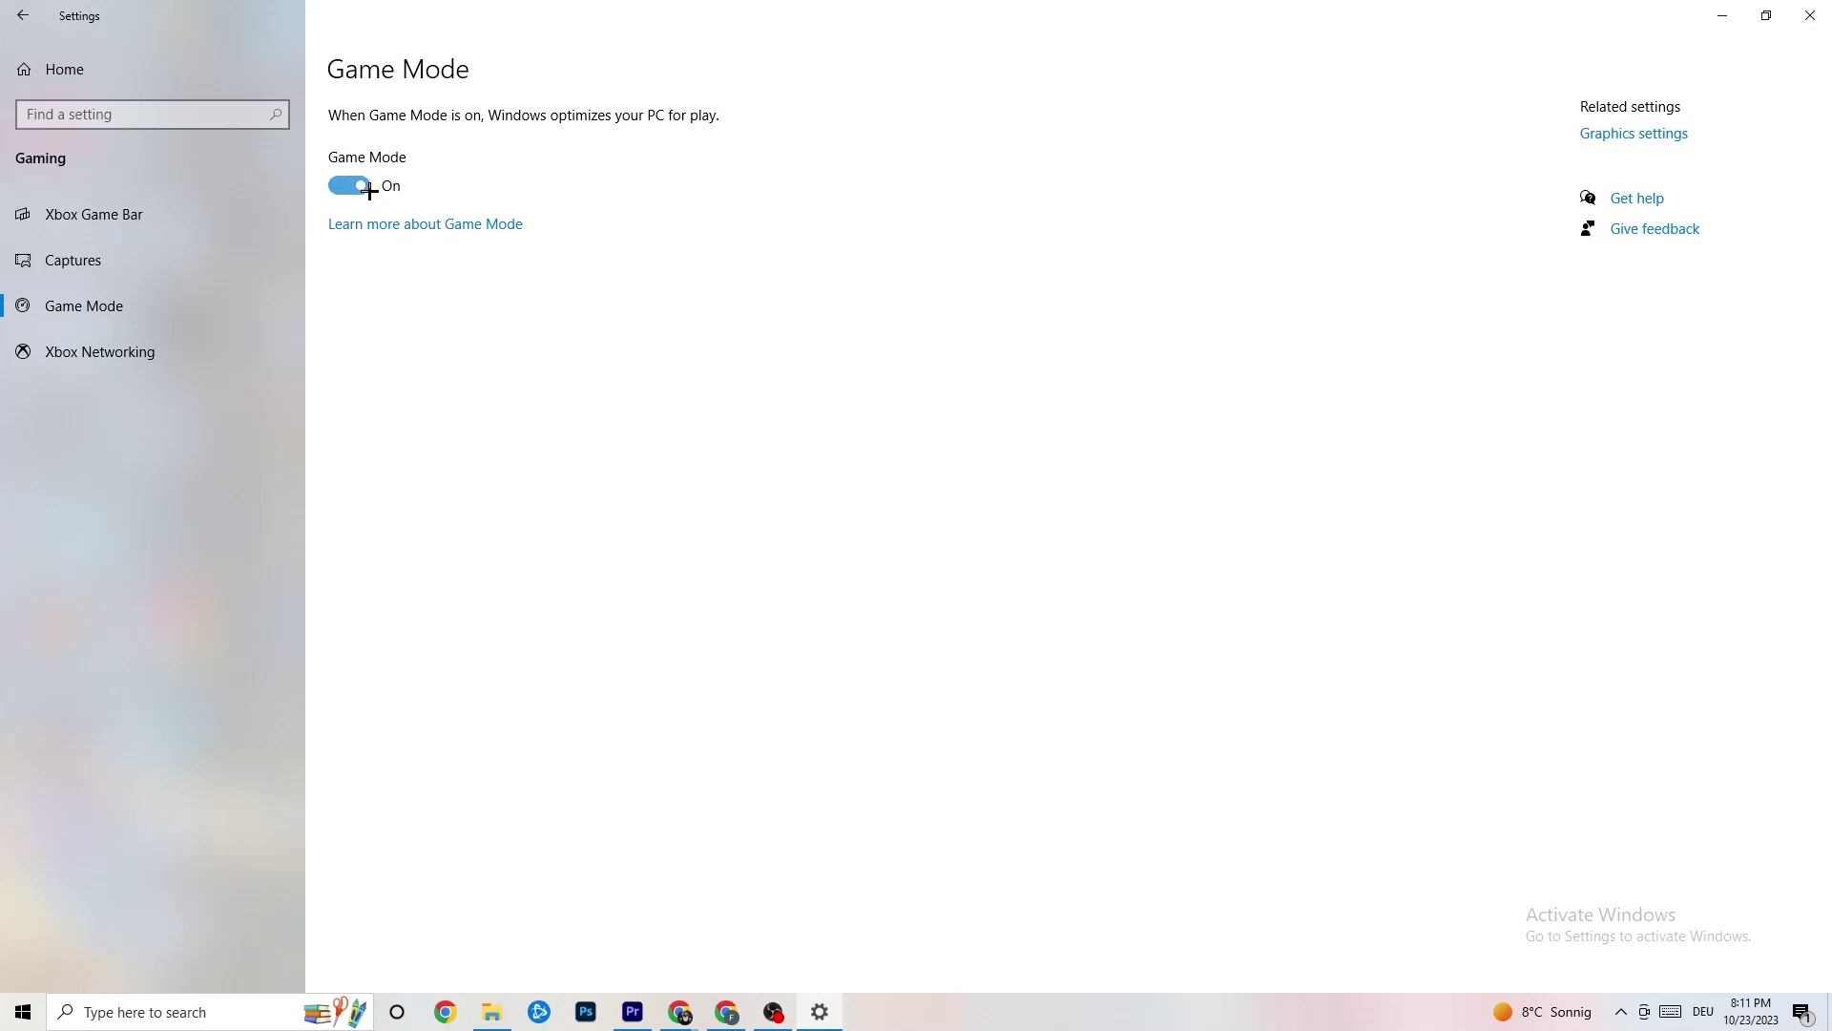
{"action": "left_click", "coordinate": [185, 63]}
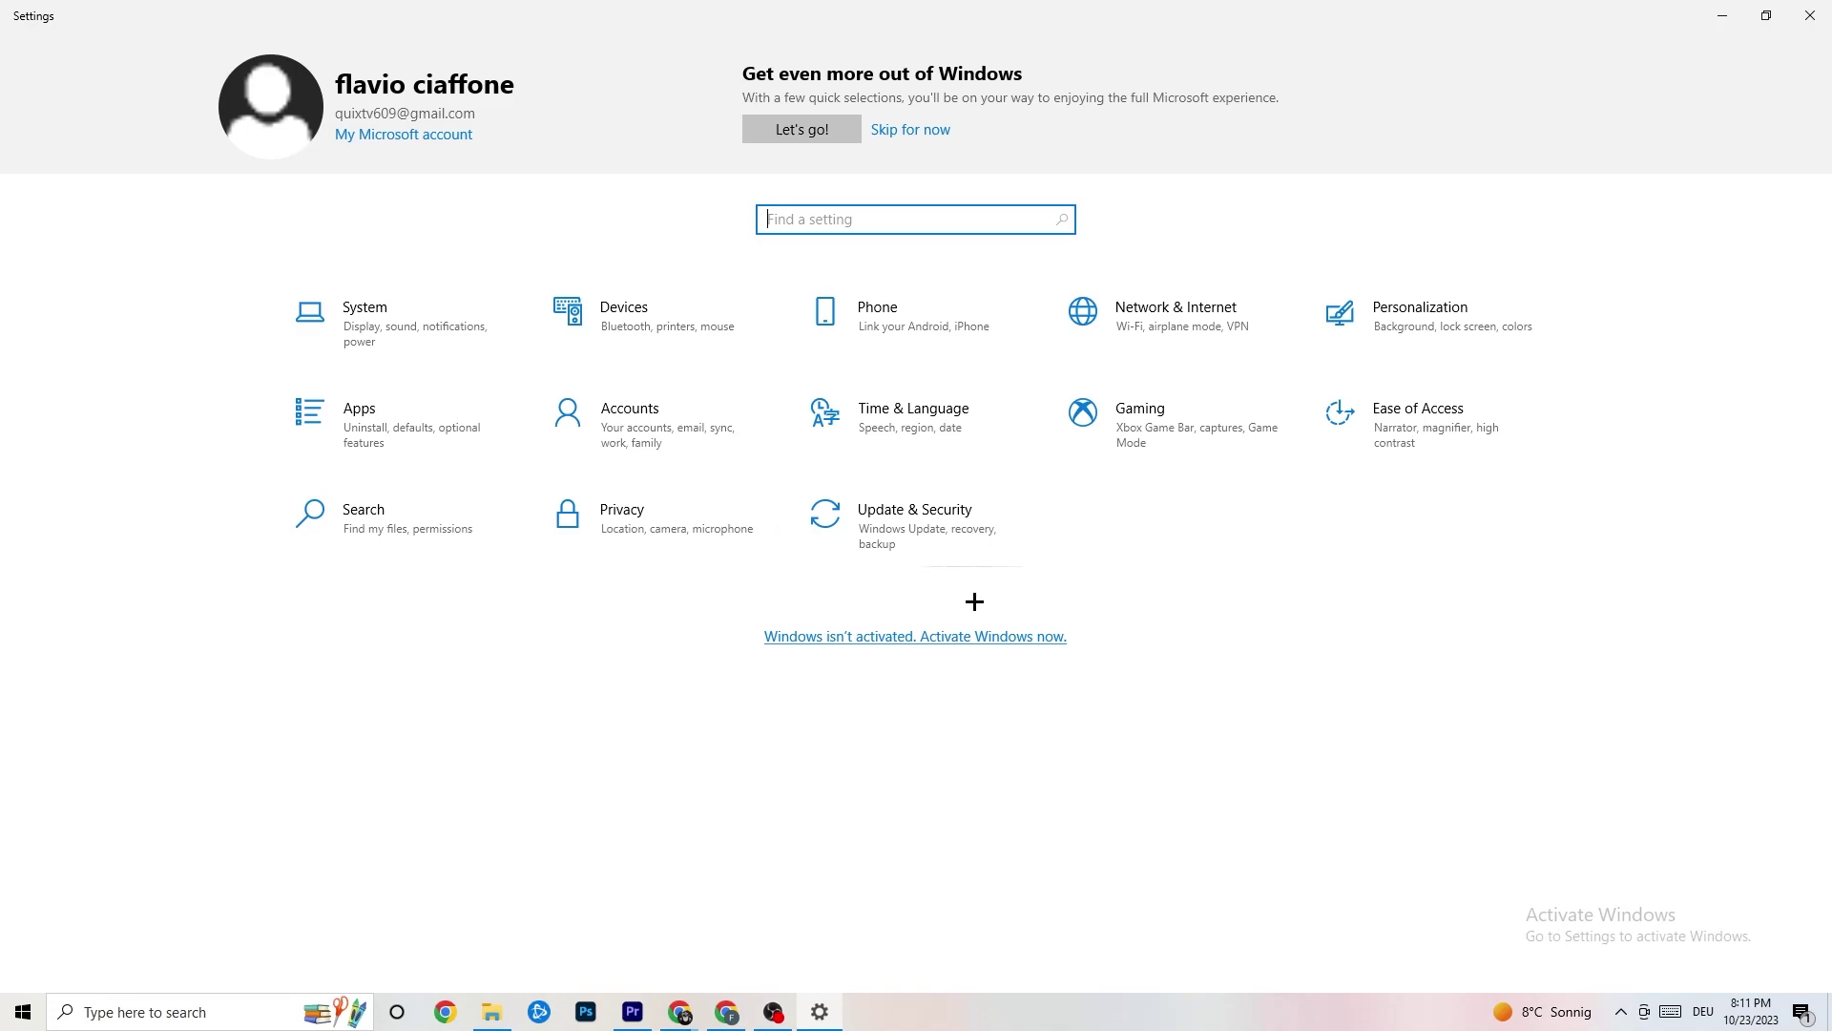
Check the Windows Update and Troubleshoot pages under Update & Security, and close Settings
{"action": "left_click", "coordinate": [928, 516]}
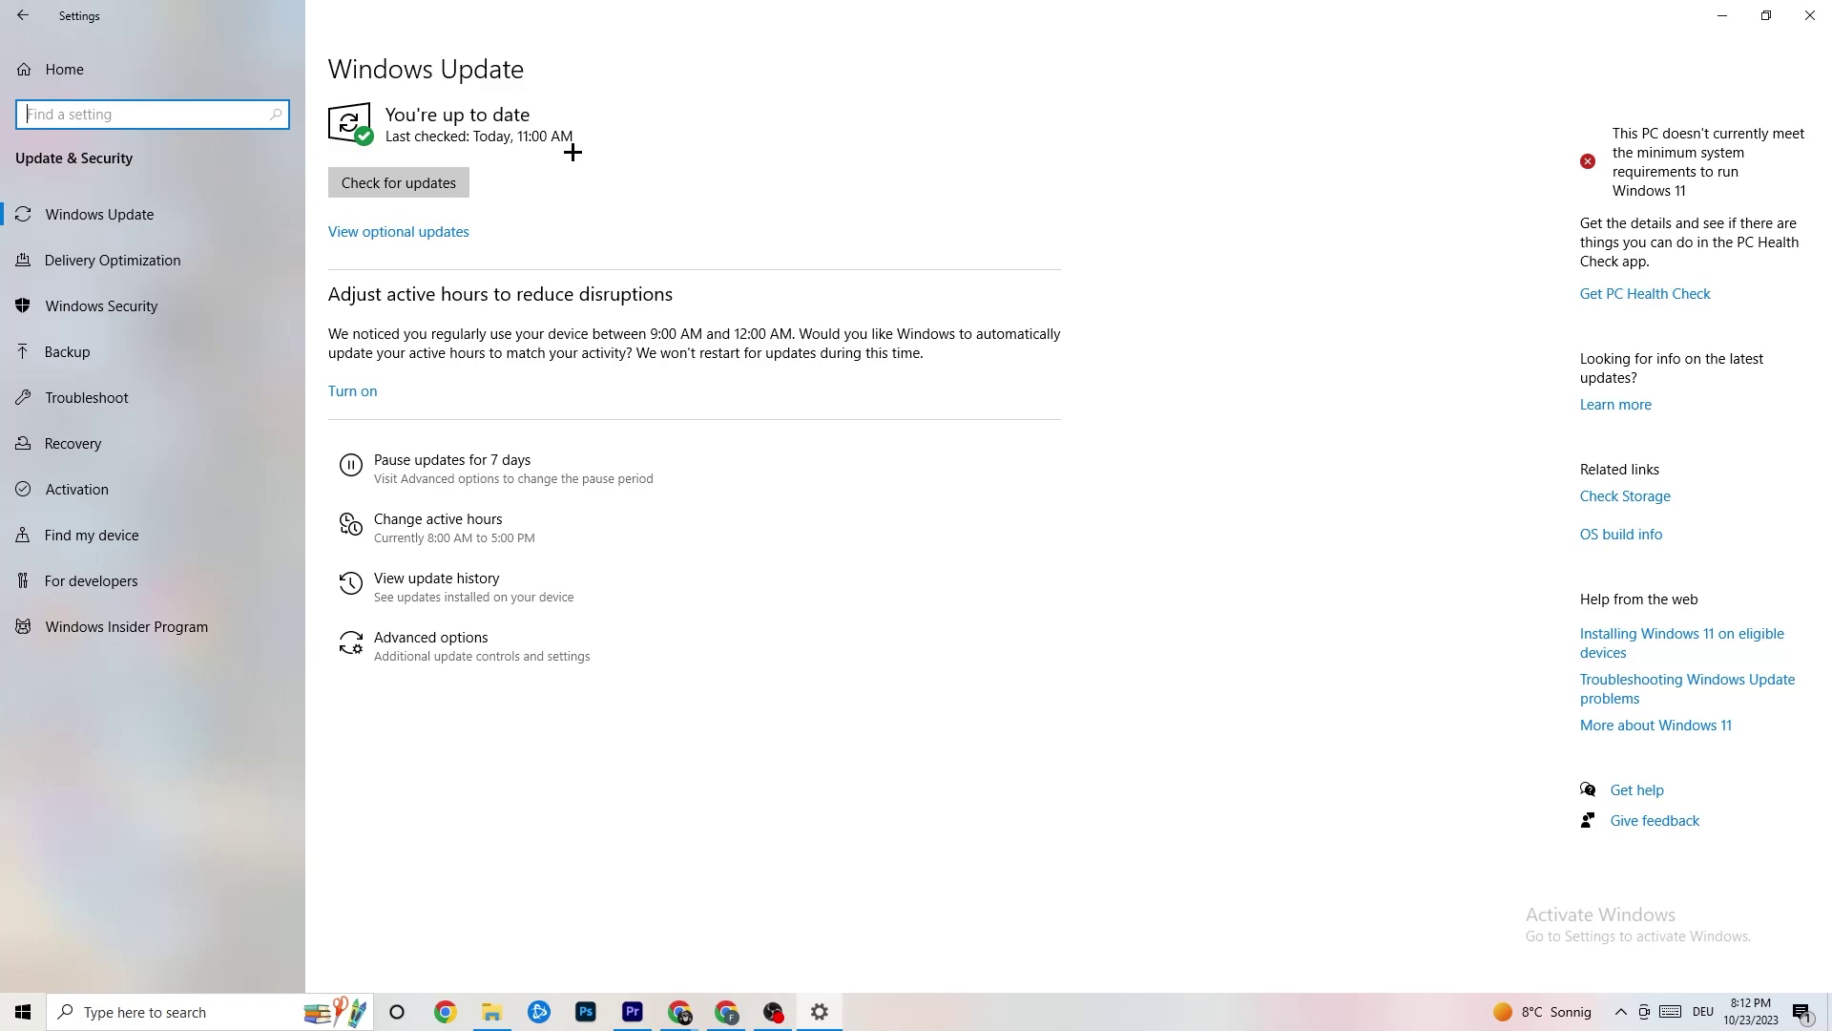
{"action": "left_click", "coordinate": [210, 219]}
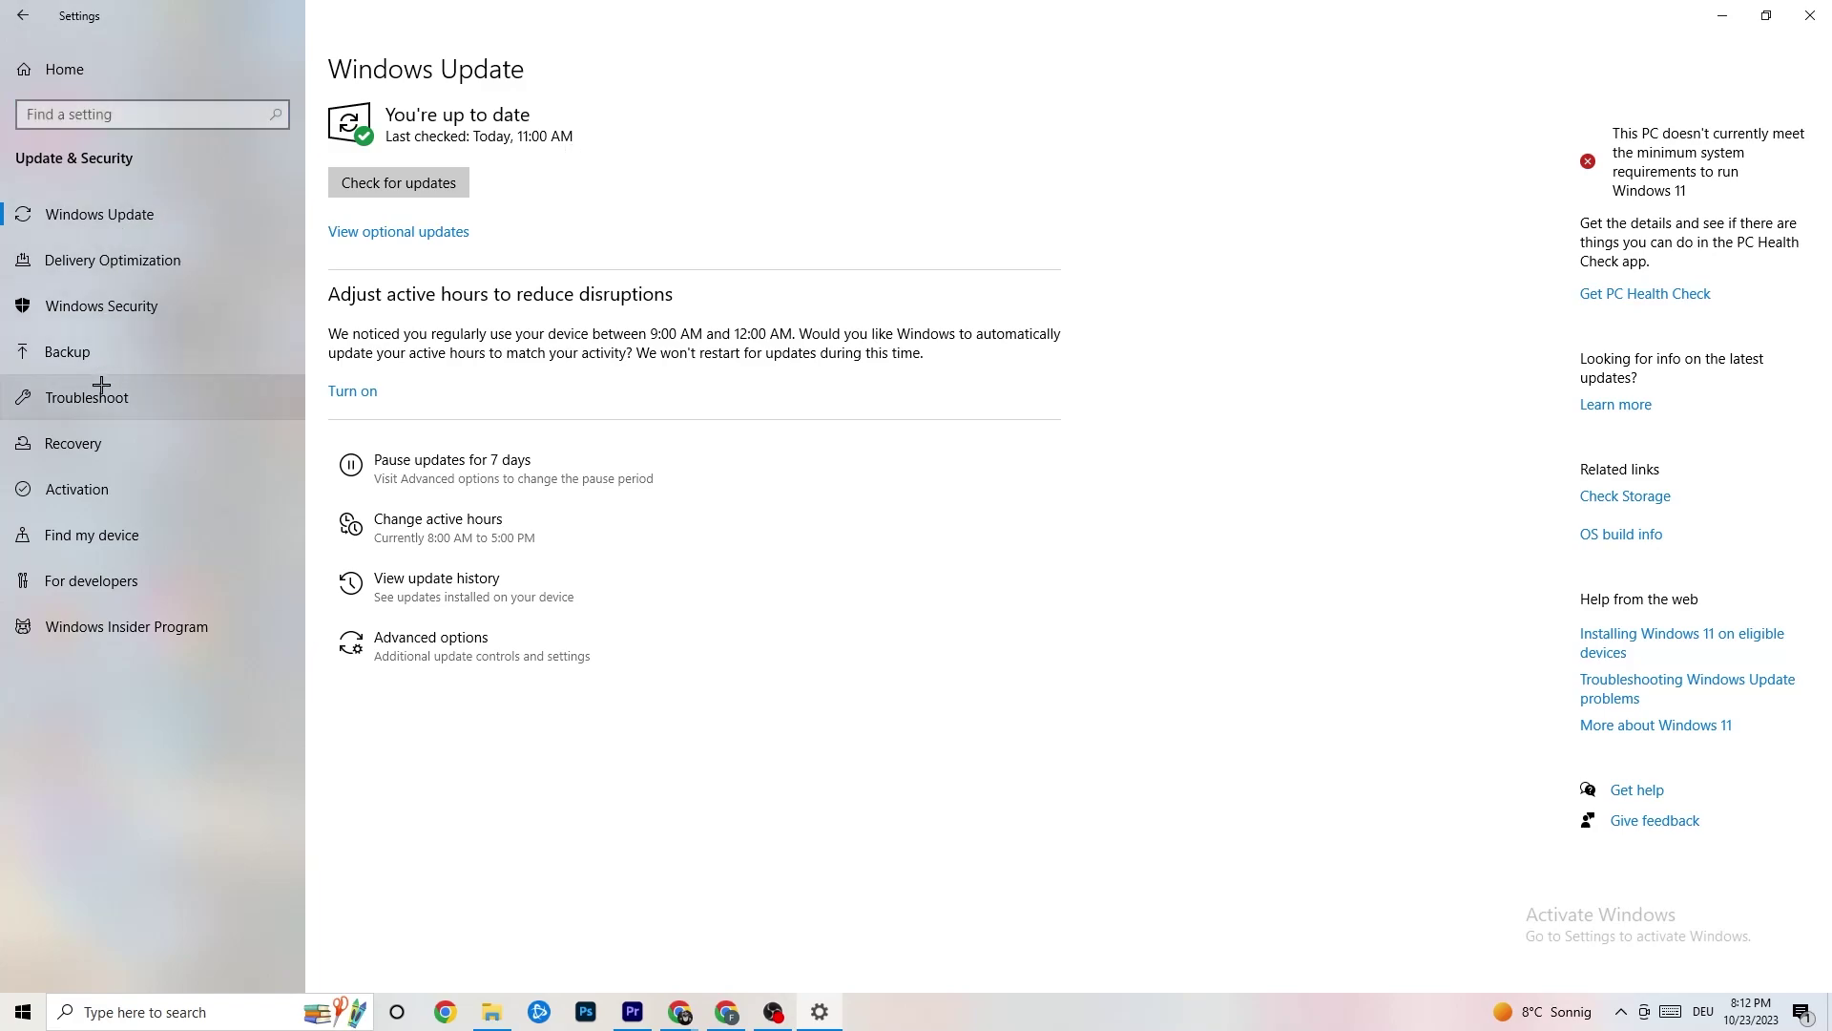
{"action": "left_click", "coordinate": [101, 387]}
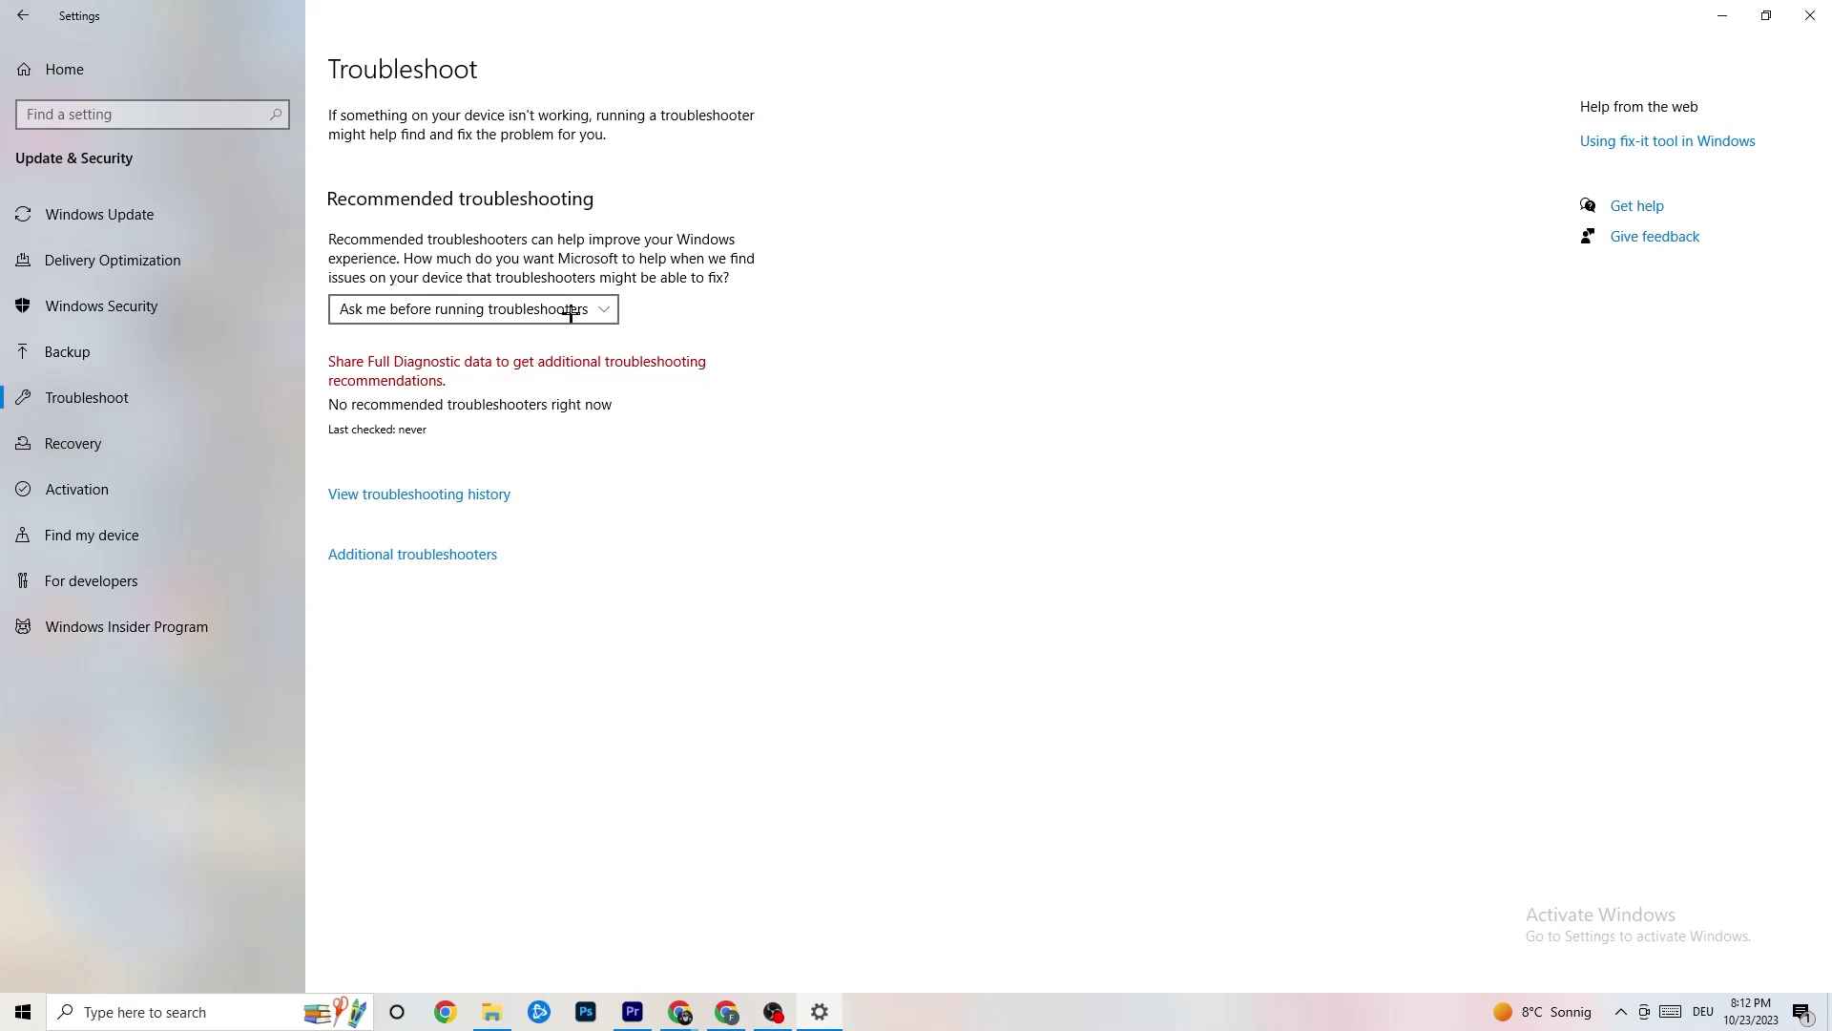
{"action": "left_click", "coordinate": [1814, 12]}
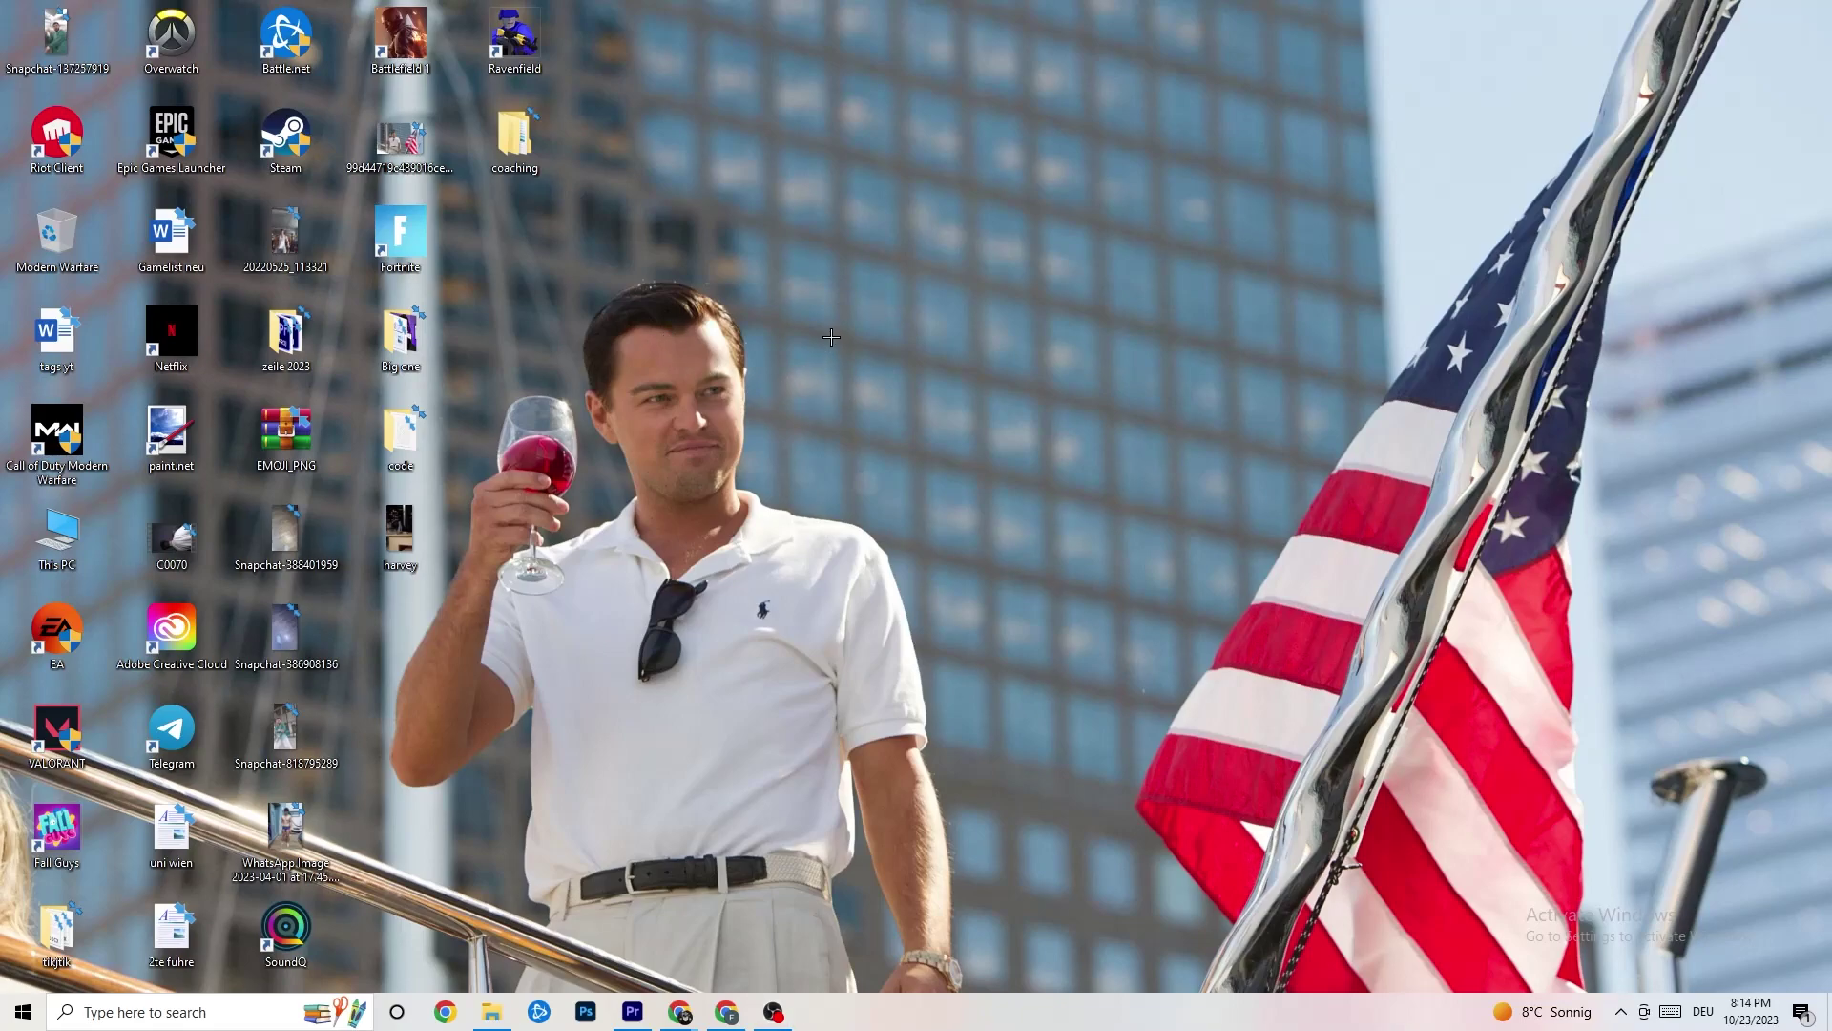
Open NVIDIA Control Panel from the desktop and examine the 3D rendering choices under Adjust Image Settings with Preview
{"action": "right_click", "coordinate": [821, 249]}
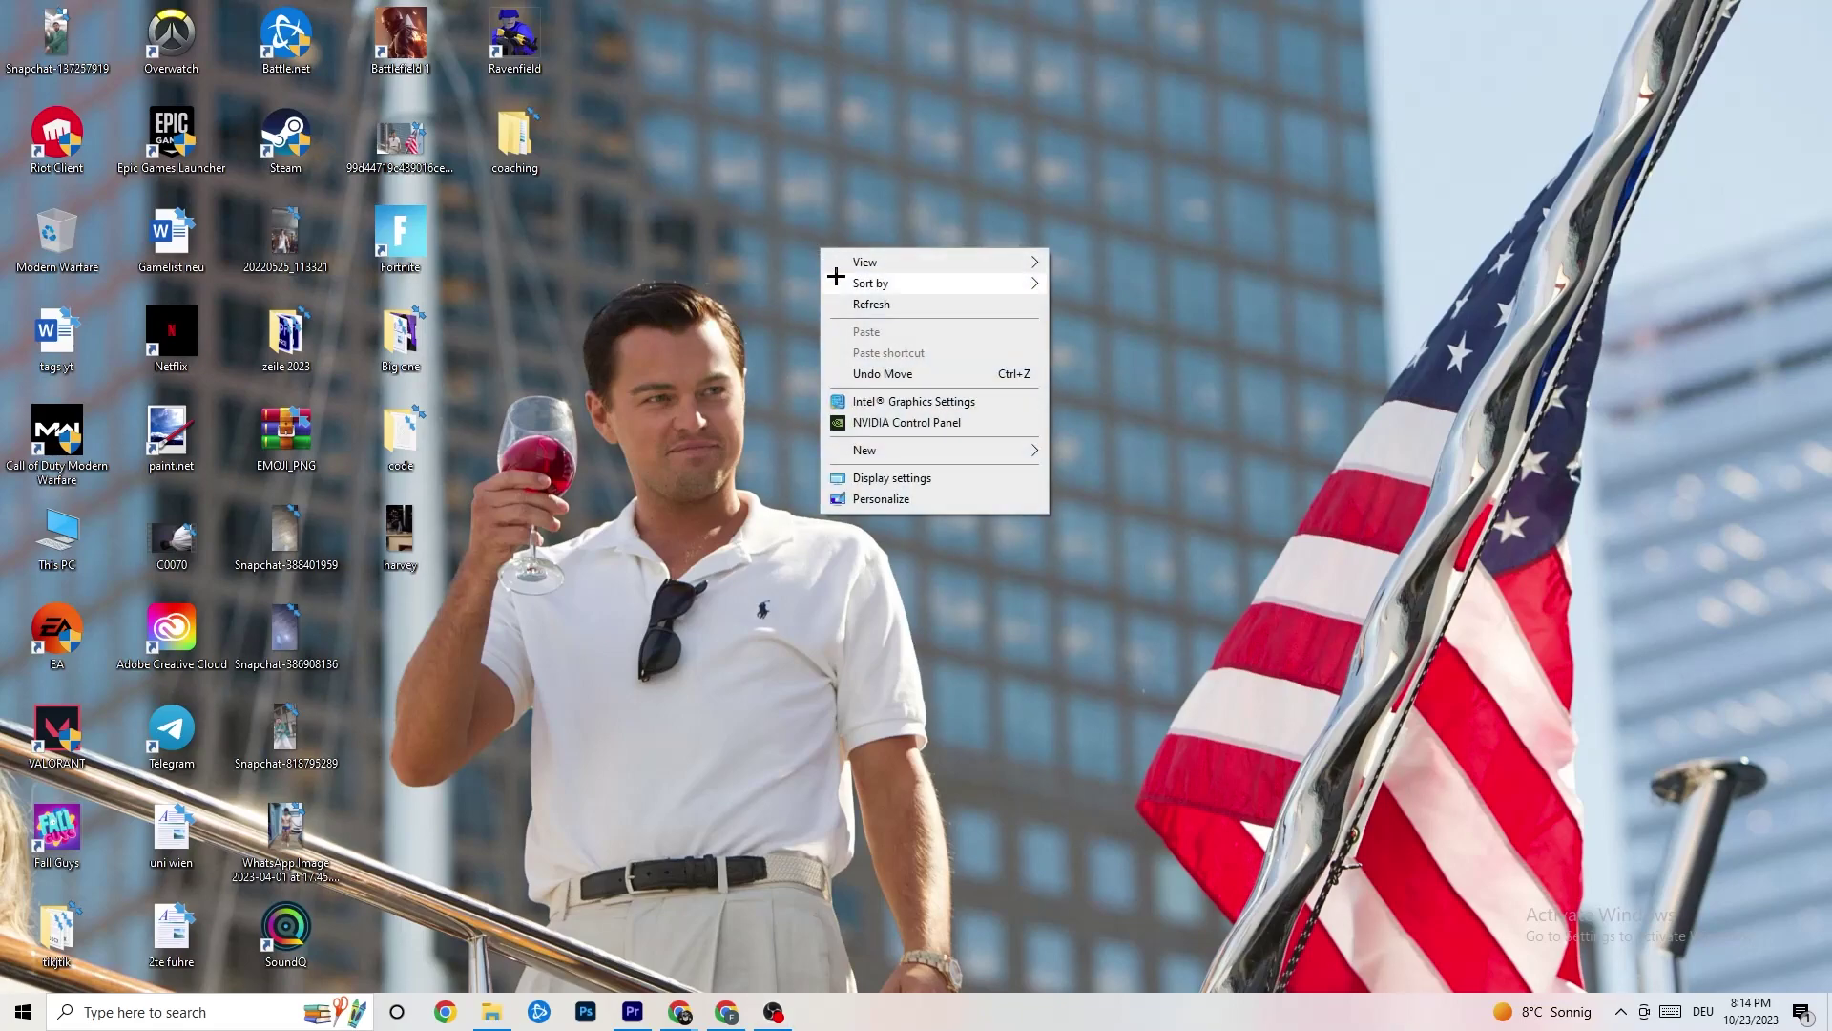
{"action": "left_click", "coordinate": [887, 426]}
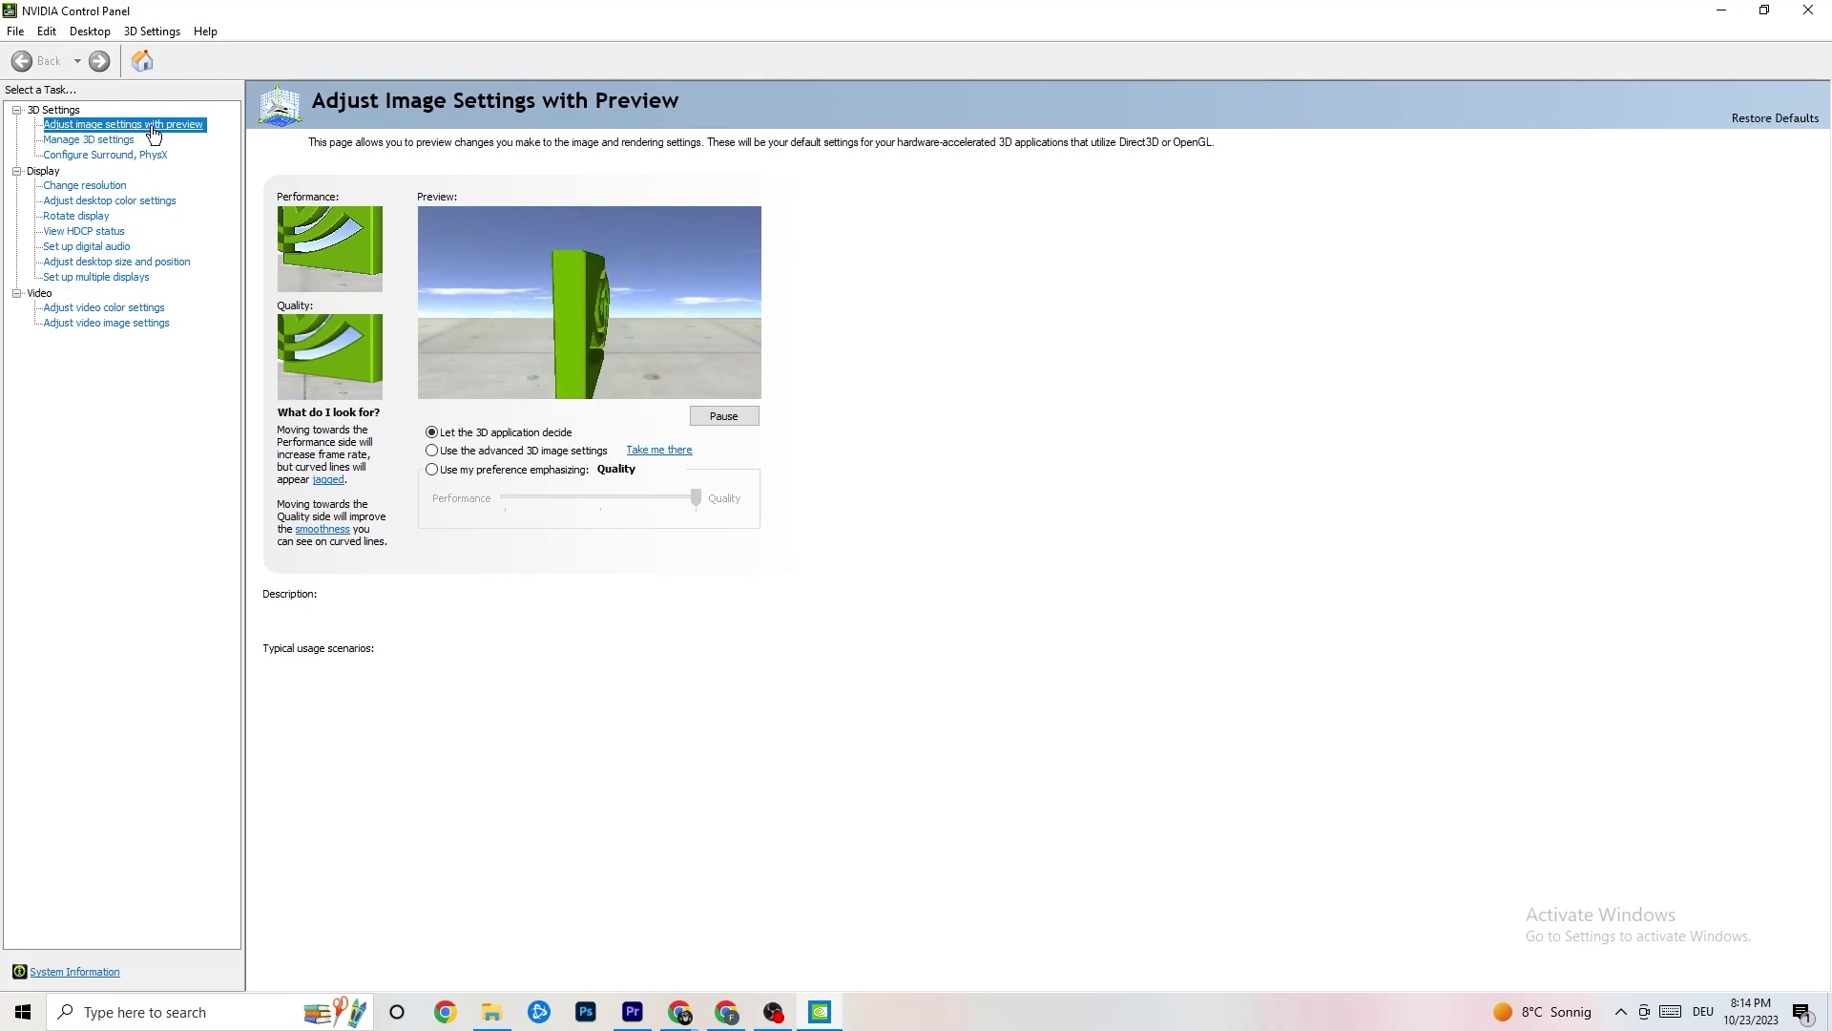
{"action": "mouse_move", "coordinate": [482, 441]}
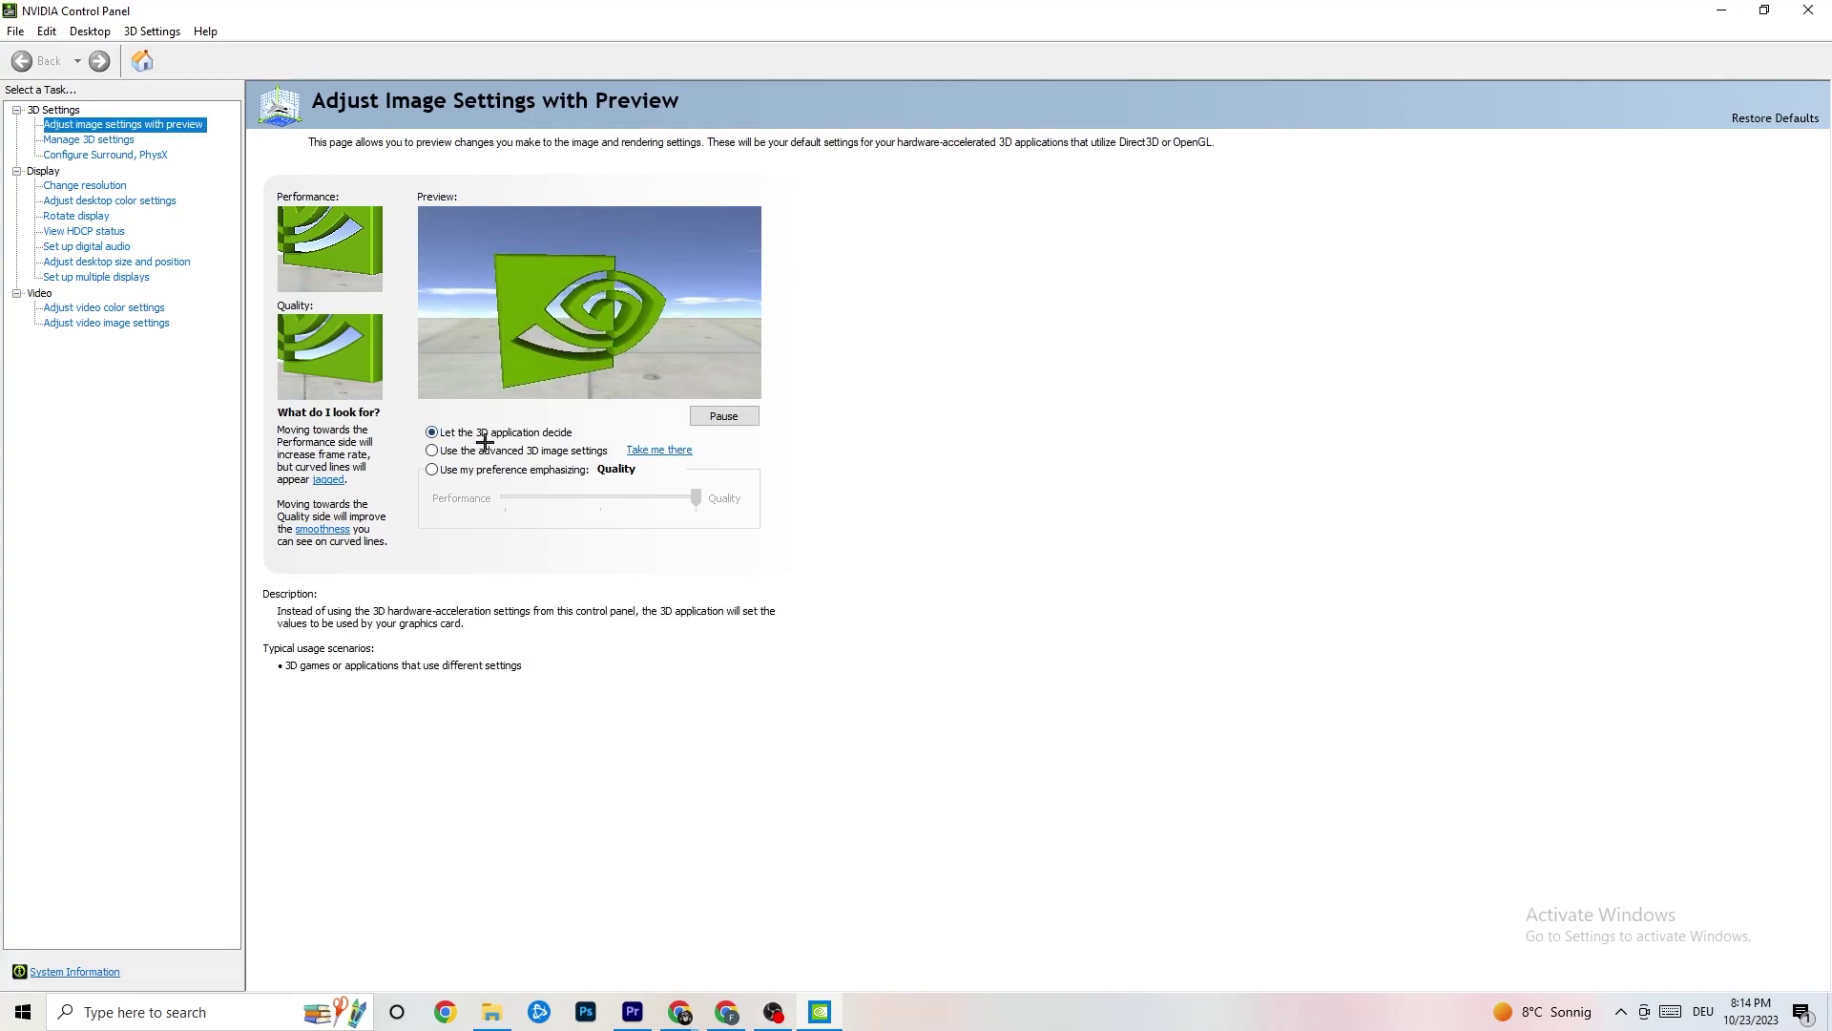
{"action": "mouse_move", "coordinate": [491, 503]}
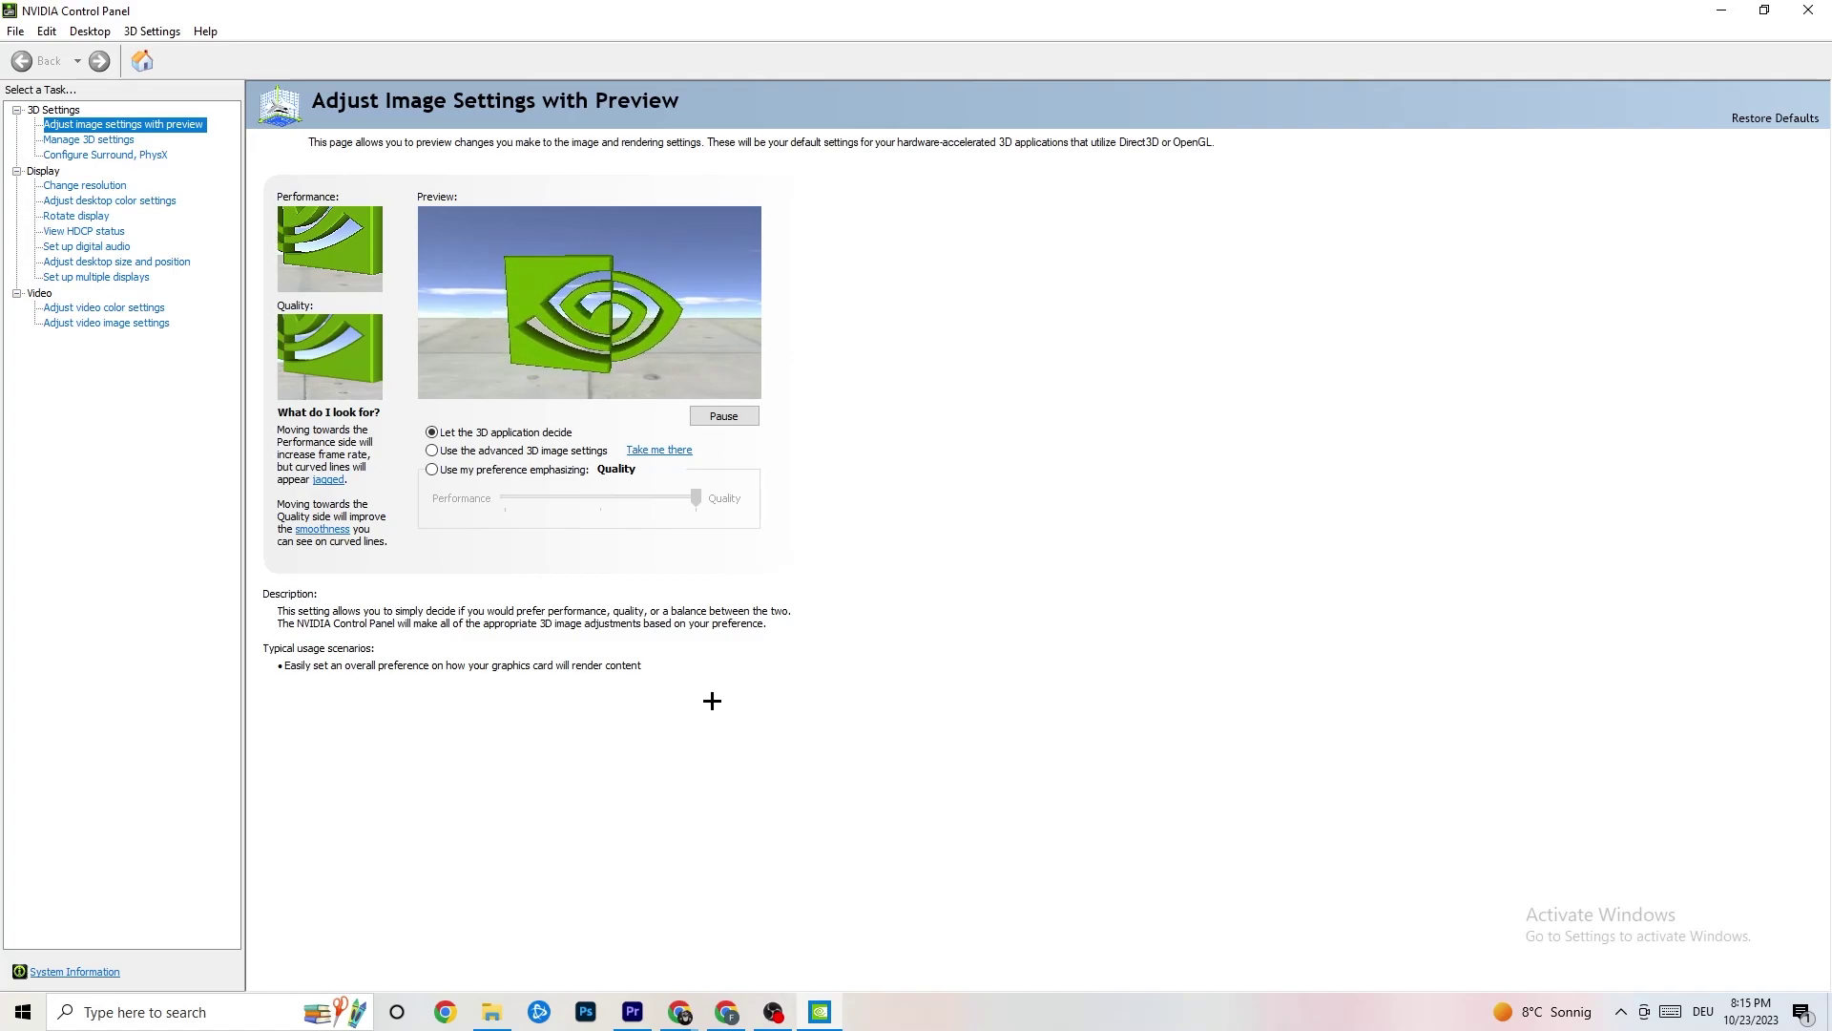
Review the resolution and refresh rate settings on the Change Resolution page, and close NVIDIA Control Panel
{"action": "left_click", "coordinate": [81, 187]}
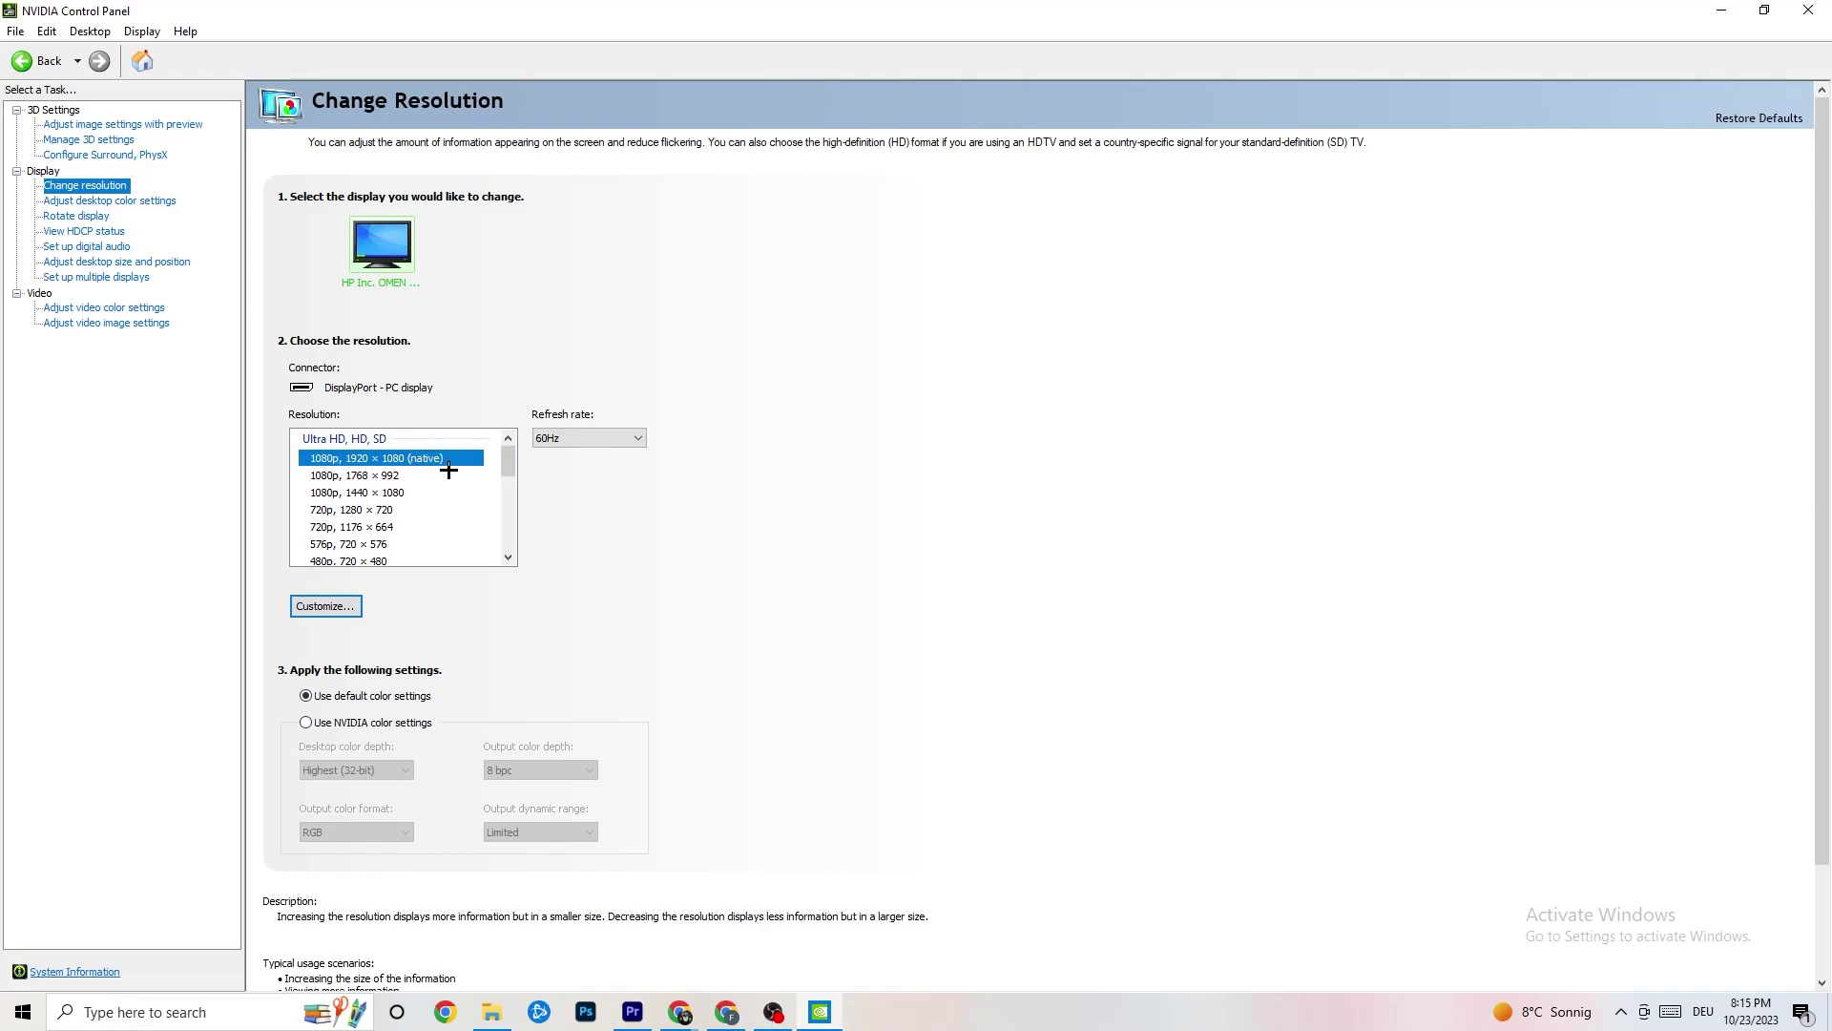
{"action": "scroll", "coordinate": [508, 465], "scroll_direction": "down", "scroll_amount": 1}
{"action": "scroll", "coordinate": [508, 465], "scroll_direction": "up", "scroll_amount": 1}
{"action": "key", "text": "alt+F4"}
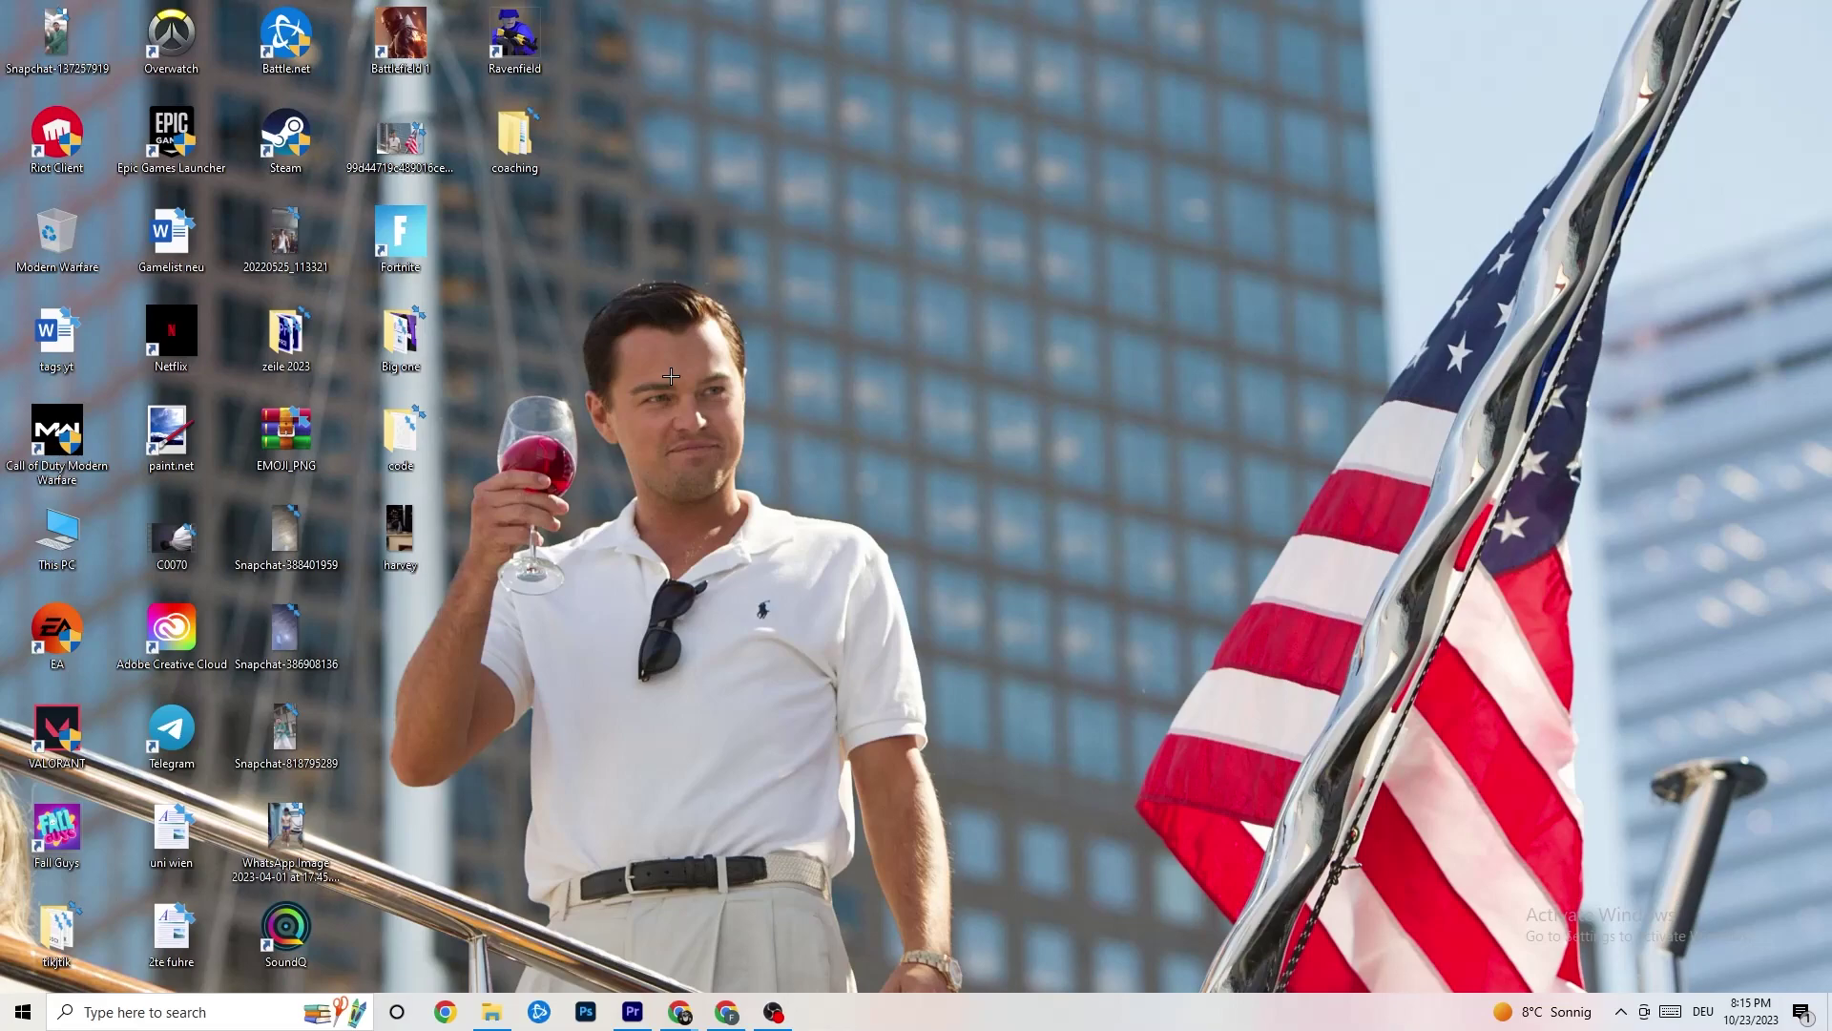
View the computer's shut down and restart choices, and return to the desktop without choosing one
{"action": "left_click", "coordinate": [23, 1012]}
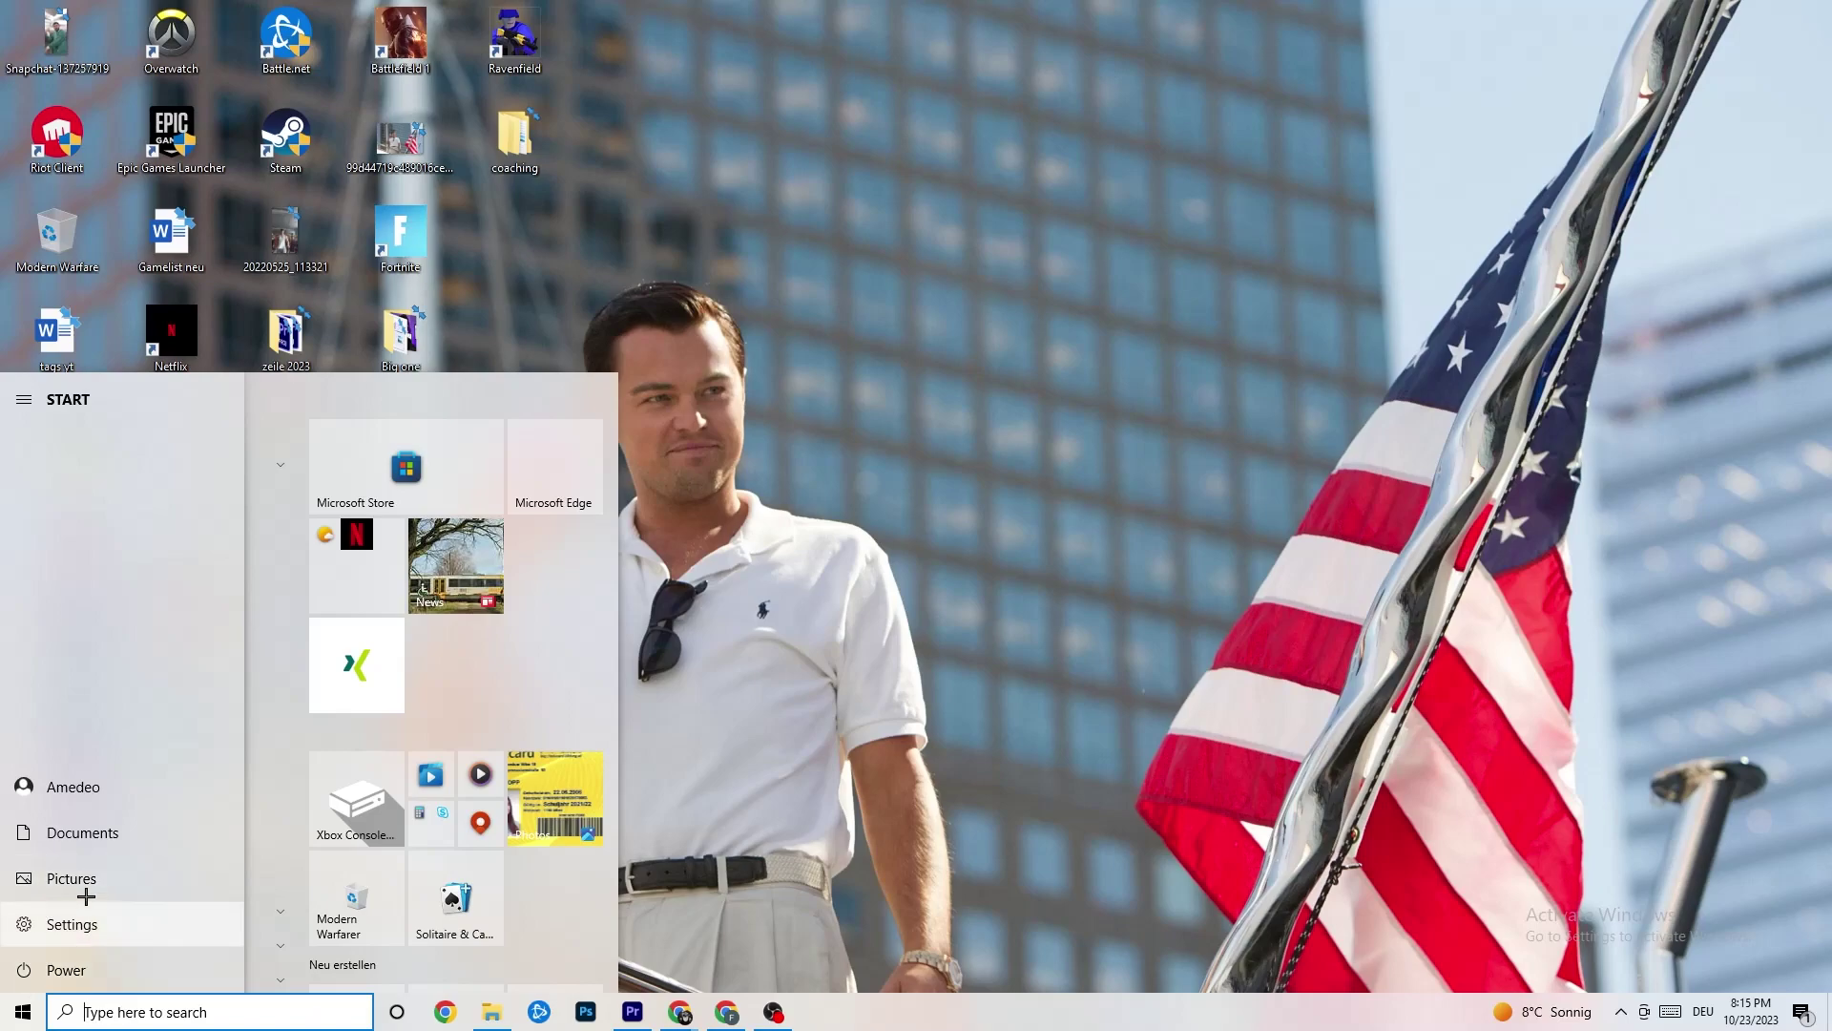
{"action": "left_click", "coordinate": [188, 957]}
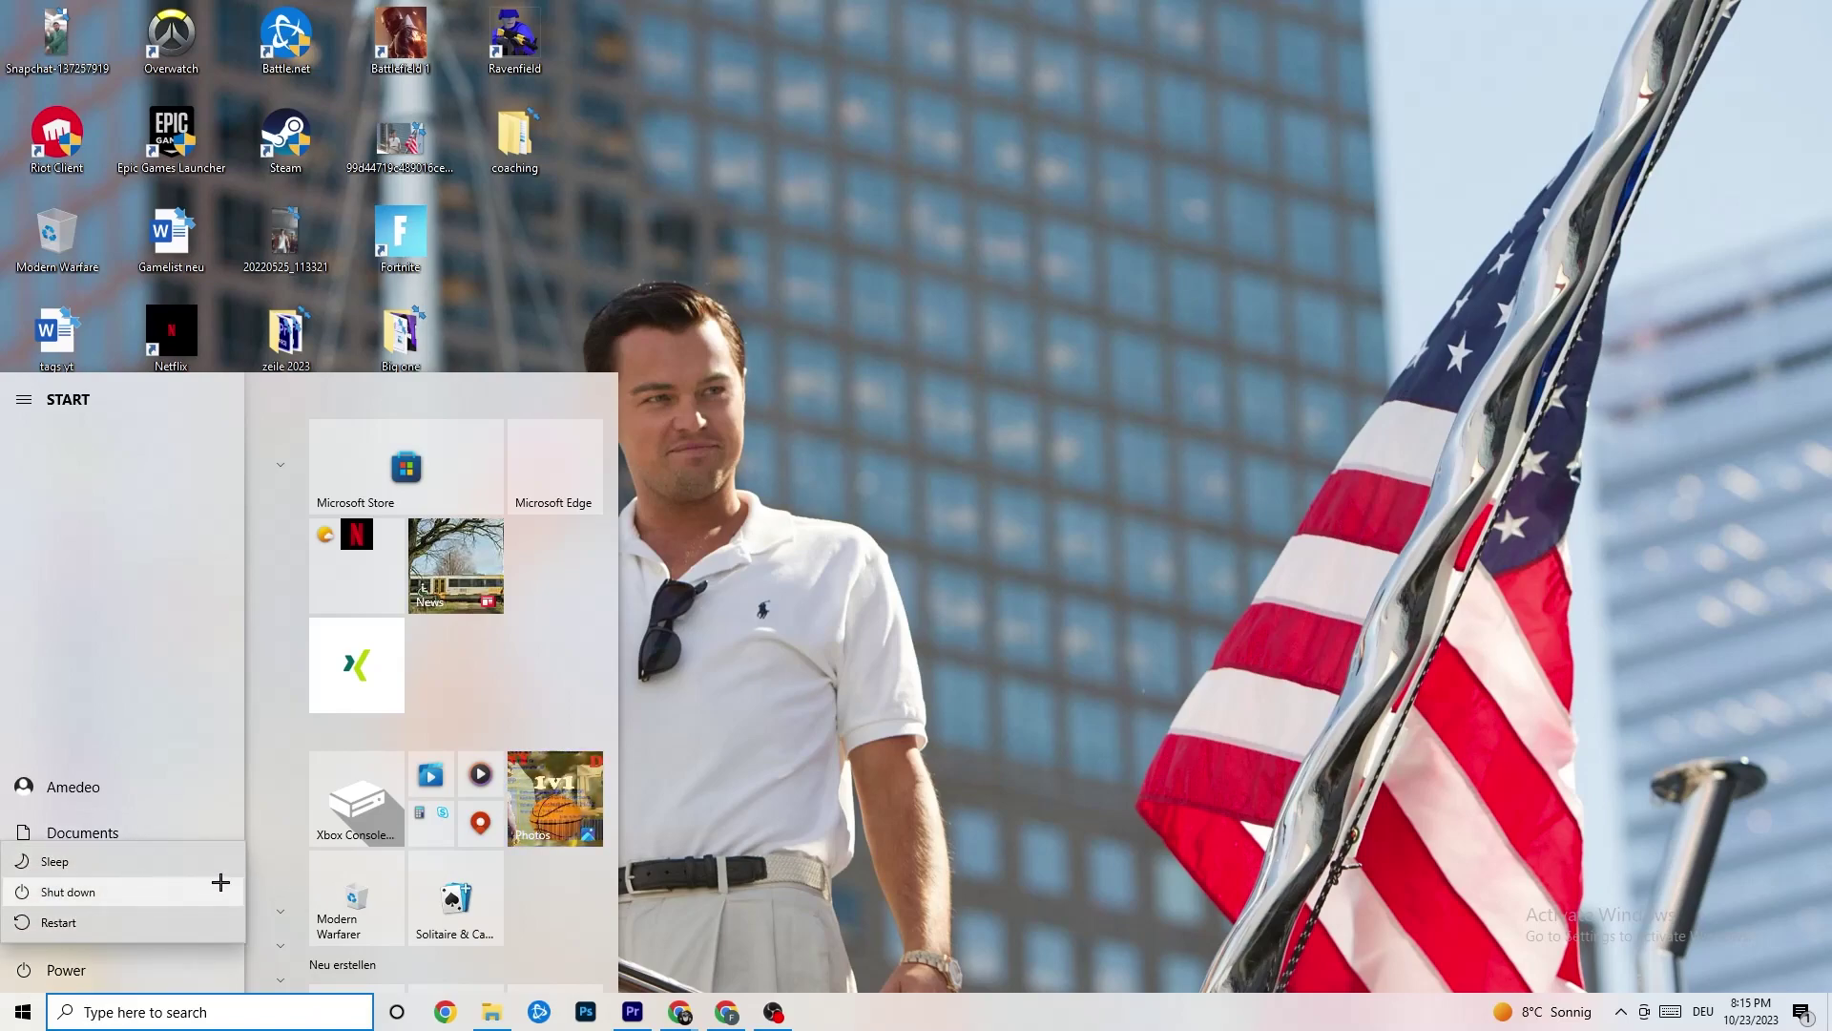
{"action": "left_click", "coordinate": [963, 190]}
{"action": "left_click", "coordinate": [897, 385]}
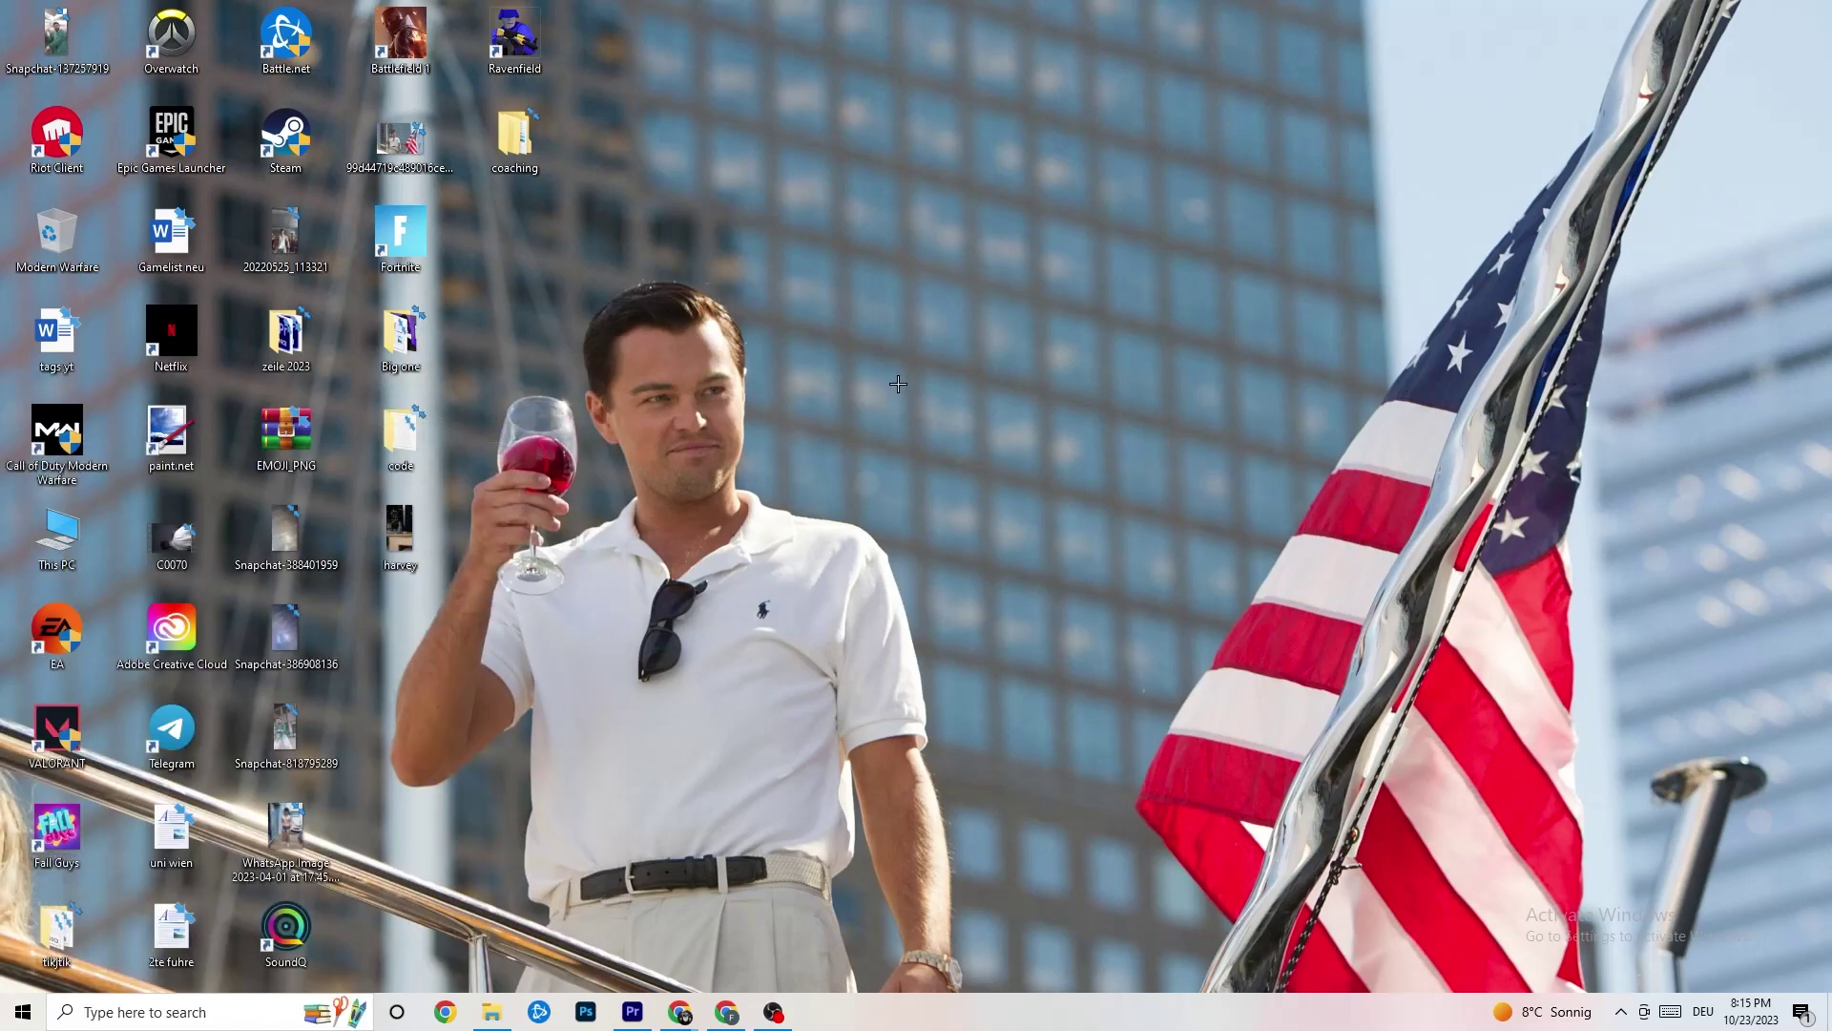